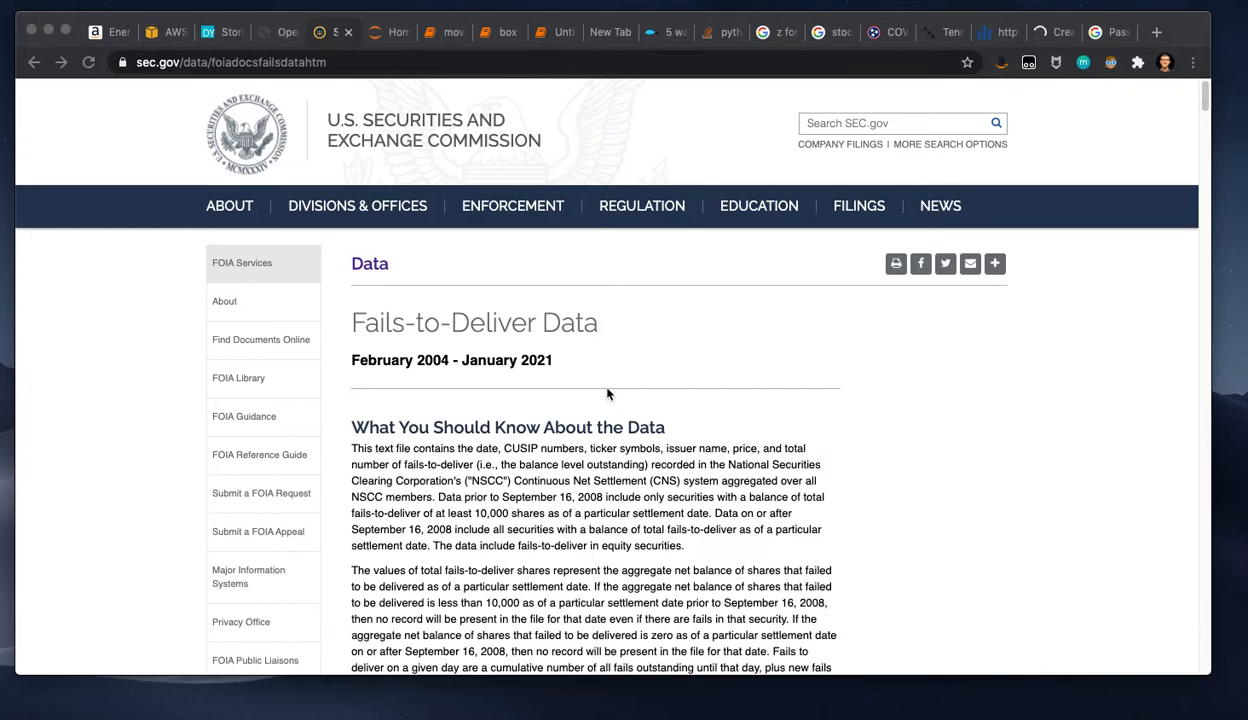
# Step: Download the December 2020, second half ZIP file from the Data Downloads table on the SEC Fails-to-Deliver page
pyautogui.scroll(-10, 607, 393)
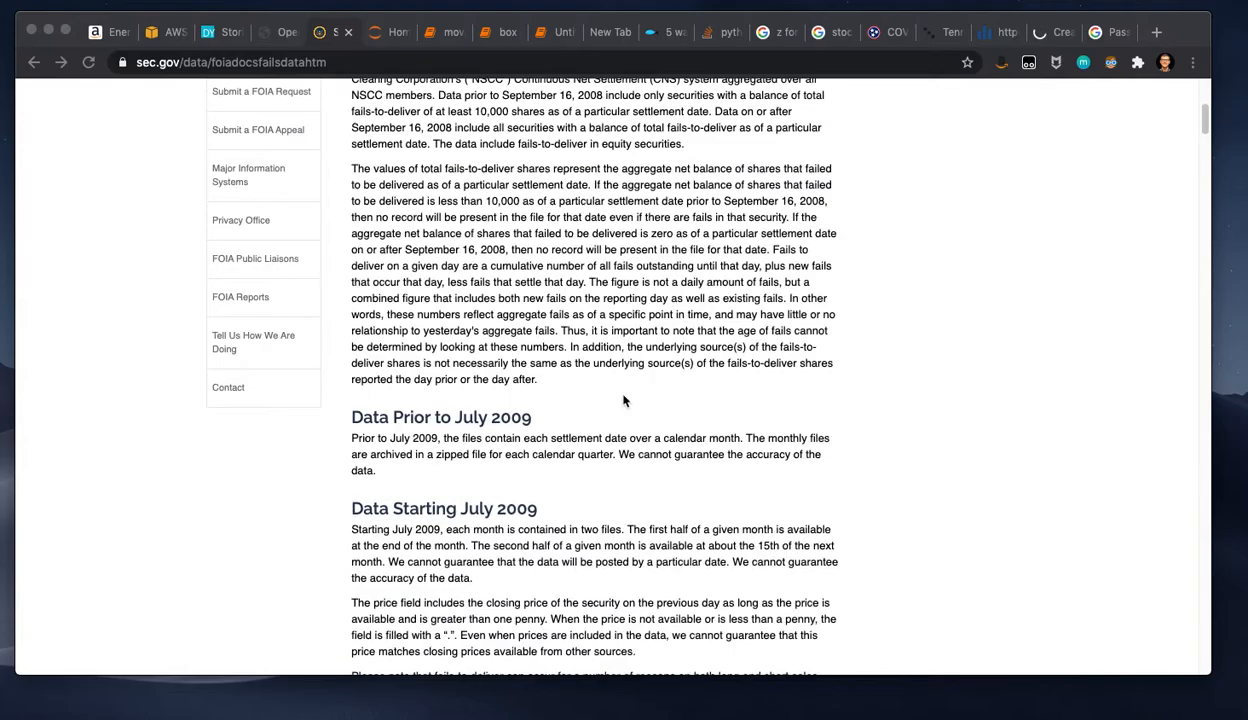
pyautogui.scroll(-15, 625, 400)
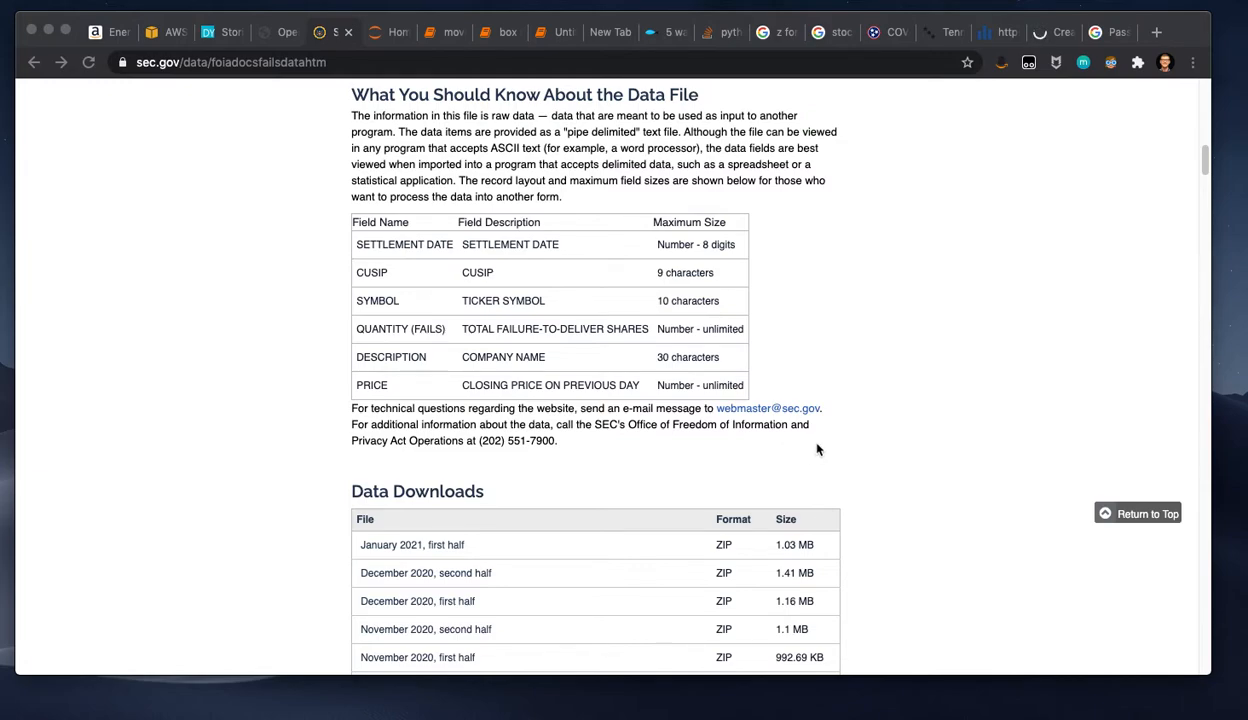
pyautogui.scroll(-1, 930, 390)
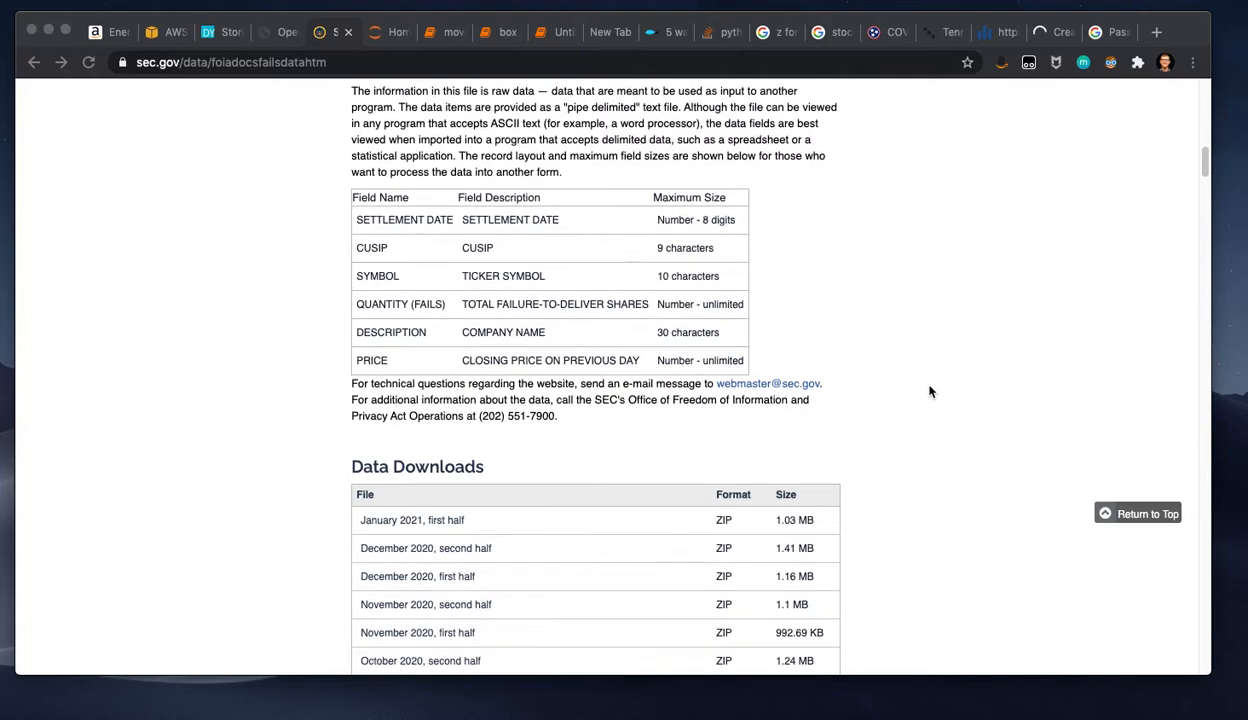
pyautogui.scroll(-5, 396, 402)
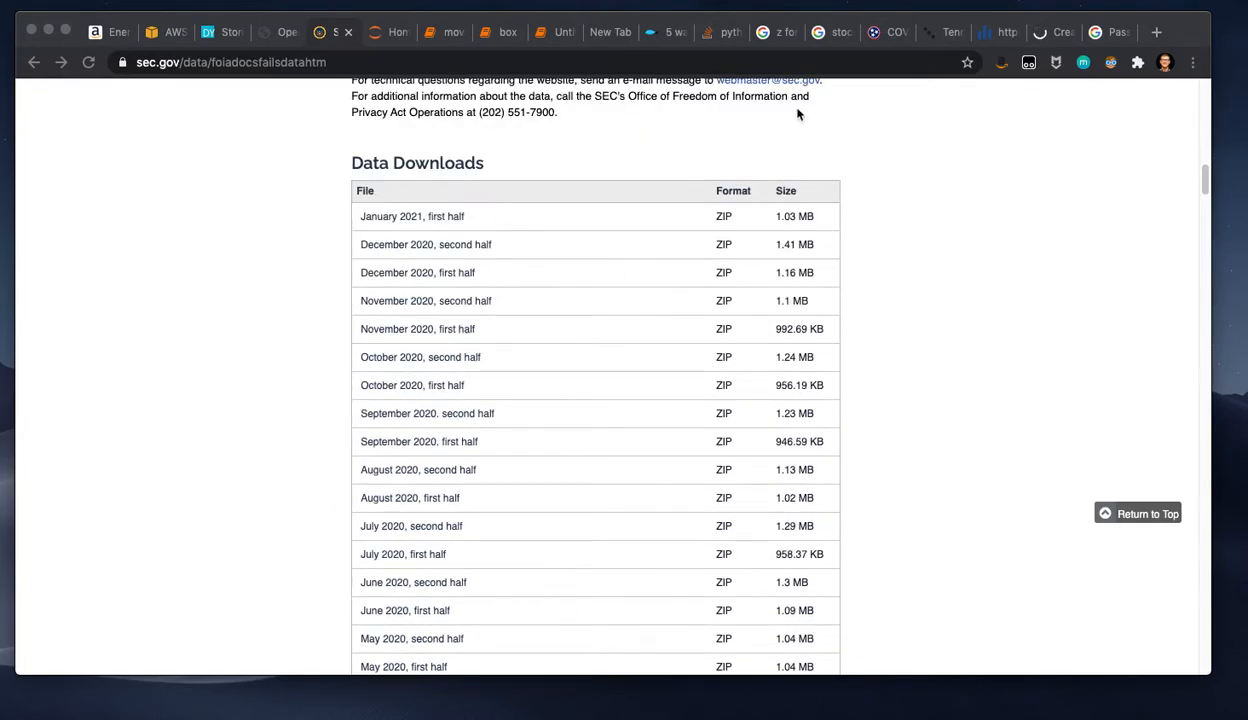
pyautogui.click(451, 246)
pyautogui.click(427, 248)
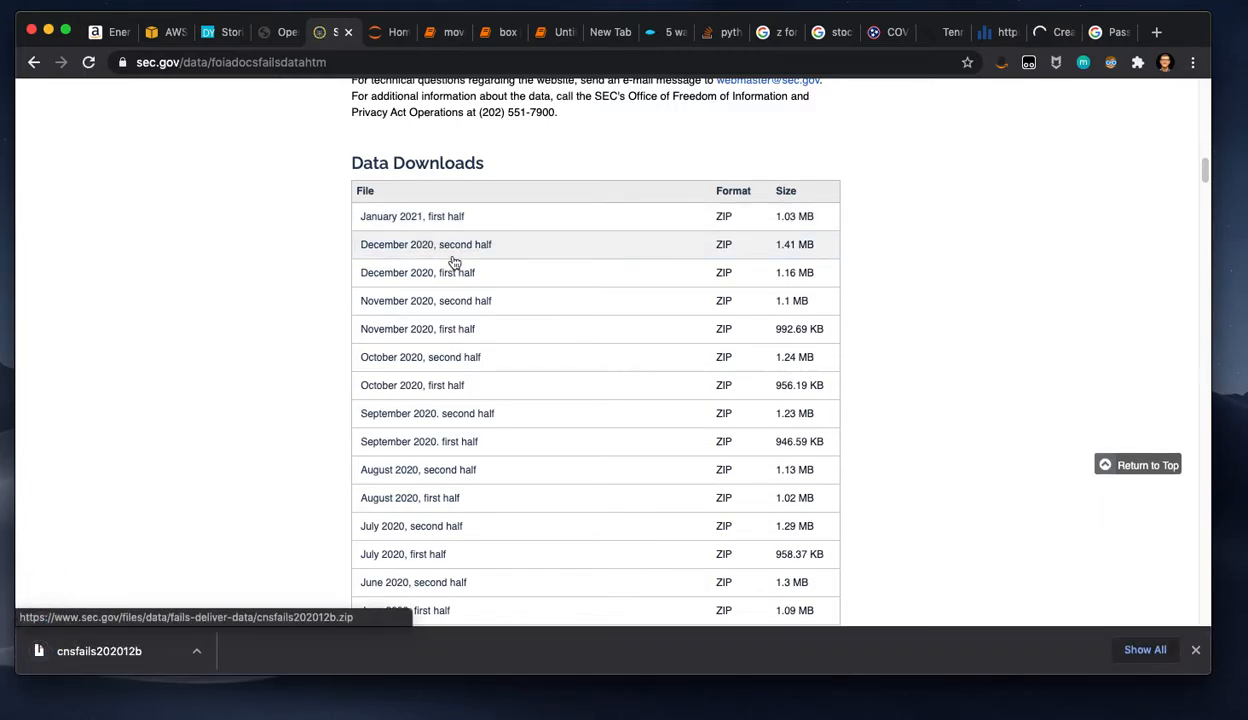
# Step: Extract the downloaded cnsfails202012b archive and open cnsfails202012b 2.txt to view its pipe-delimited records
pyautogui.click(117, 653)
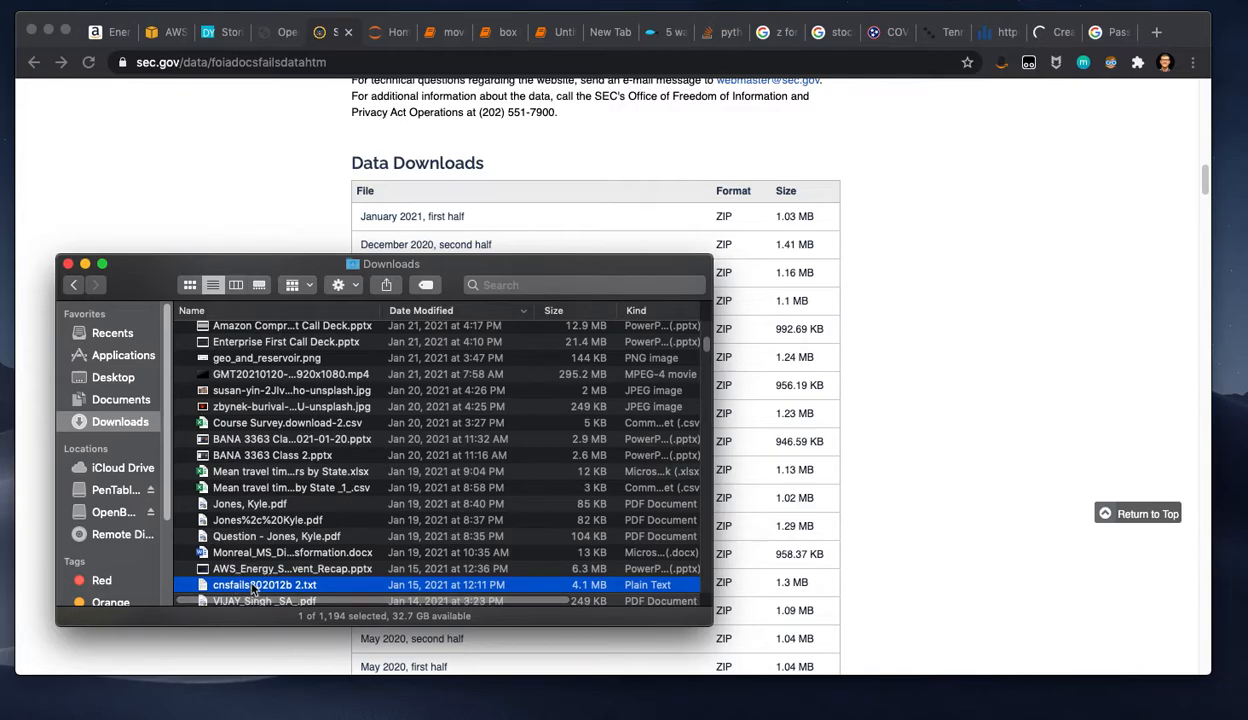
pyautogui.doubleClick(252, 586)
pyautogui.click(68, 264)
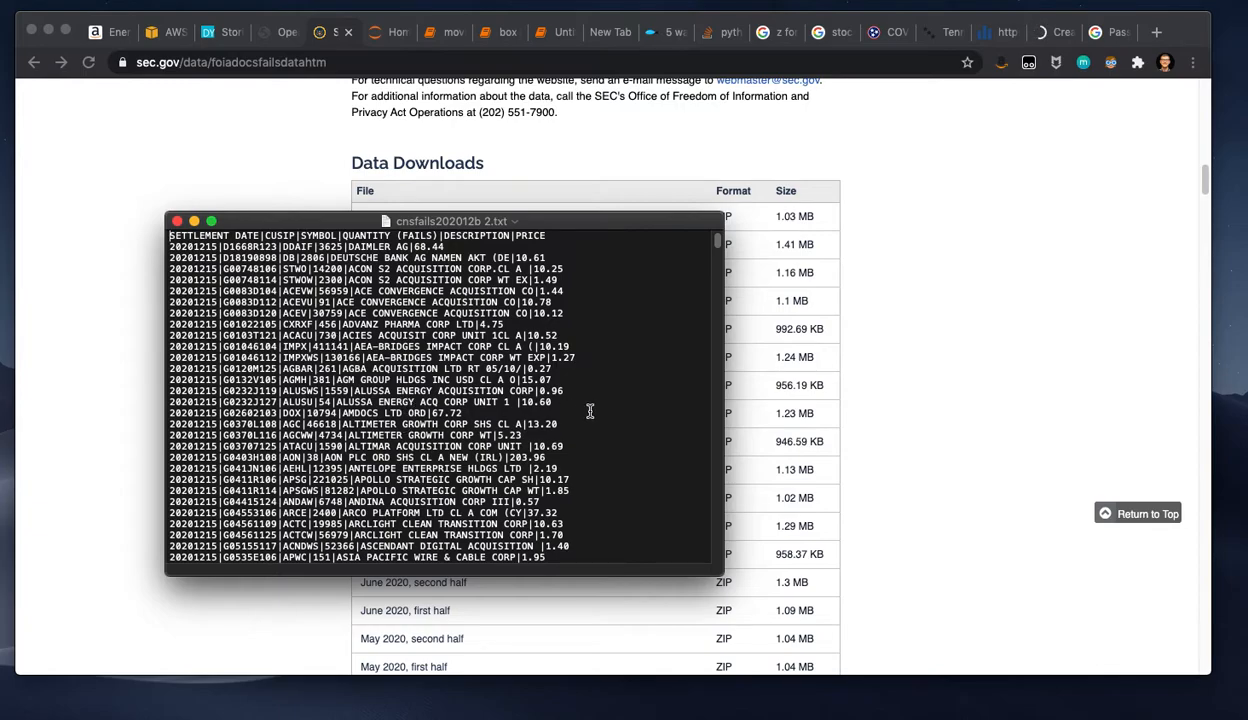
pyautogui.scroll(-5, 538, 424)
pyautogui.scroll(5, 538, 437)
# Step: Copy the entire contents of cnsfails202012b 2.txt and paste them into a blank Excel workbook starting at cell A1
pyautogui.press('super+Tab')
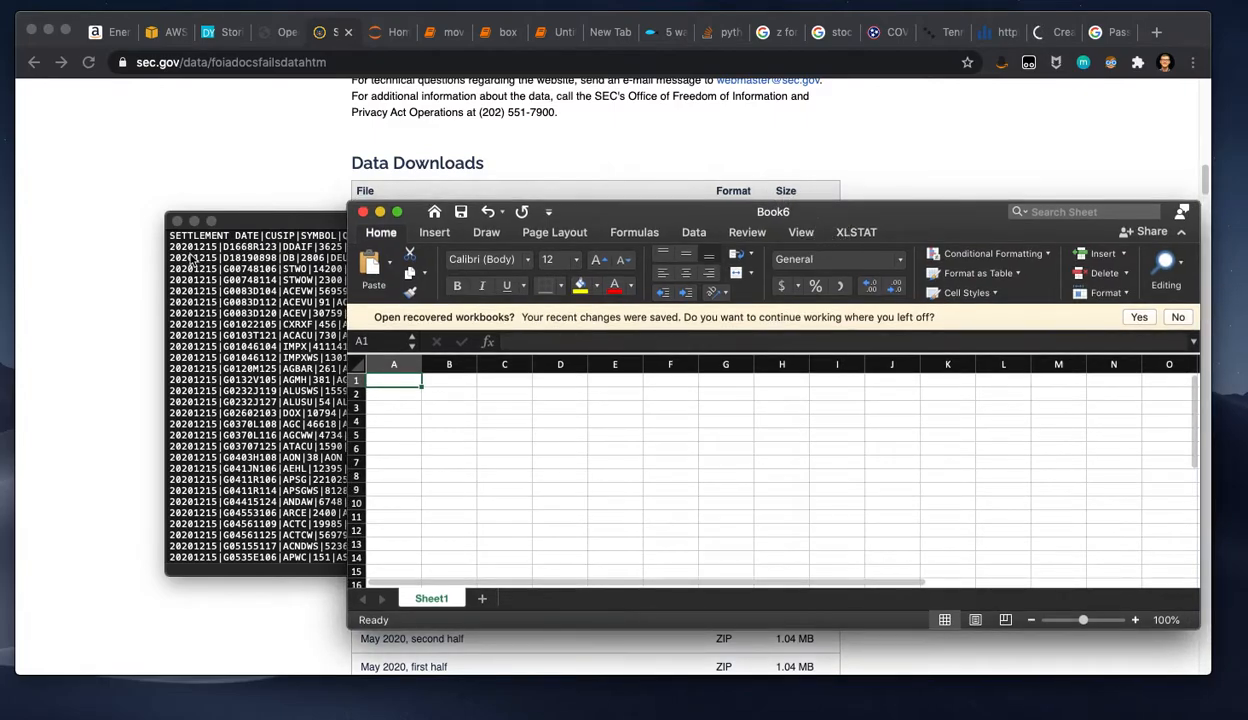
pyautogui.moveTo(266, 220); pyautogui.dragTo(153, 277)
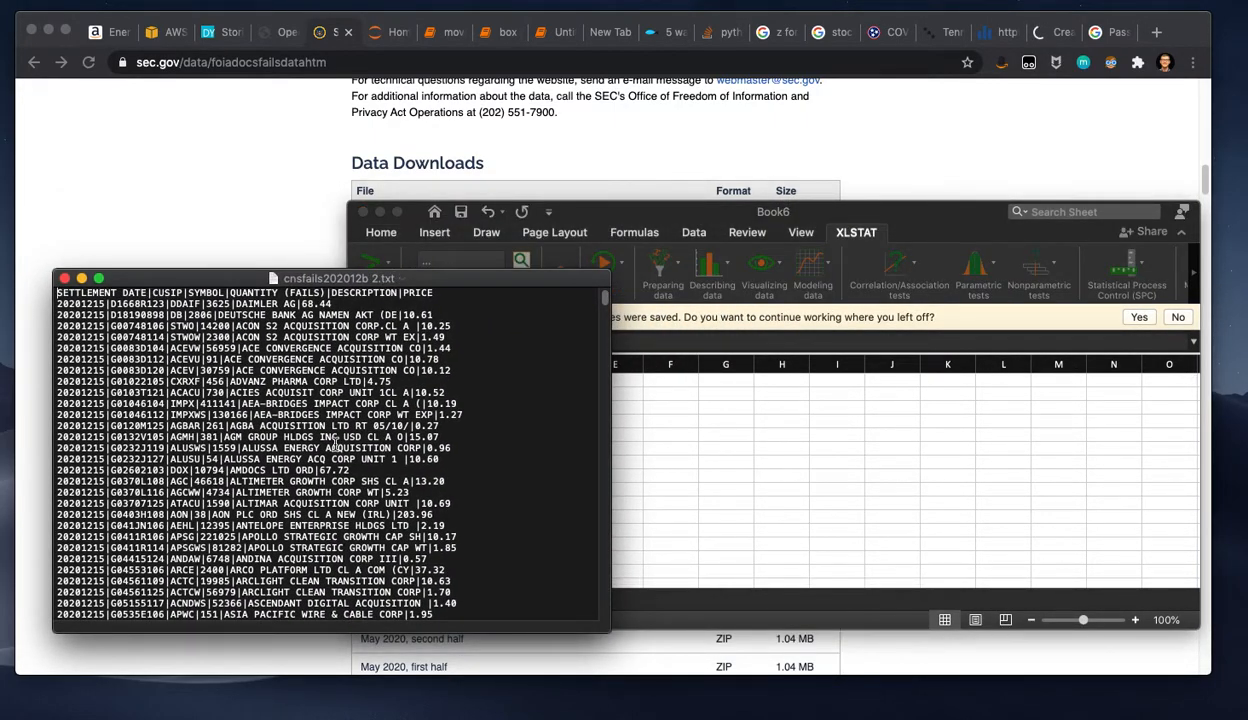
pyautogui.press('super+a')
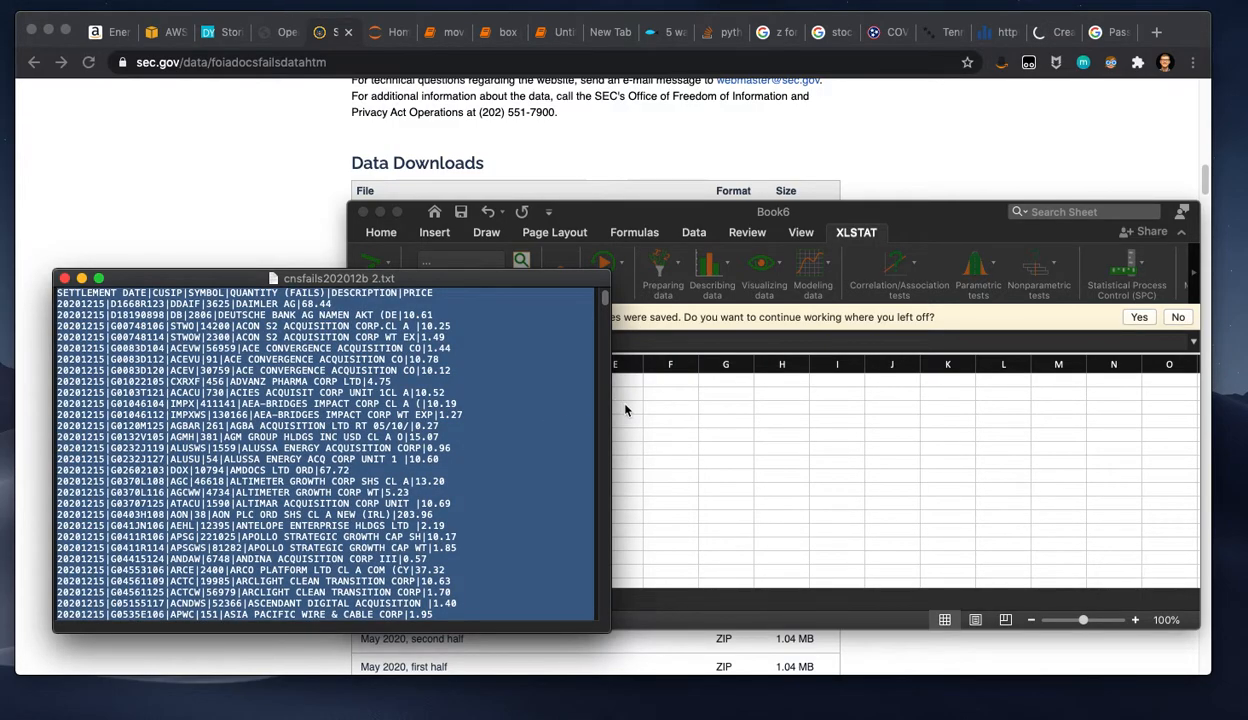
pyautogui.click(686, 434)
pyautogui.click(396, 378)
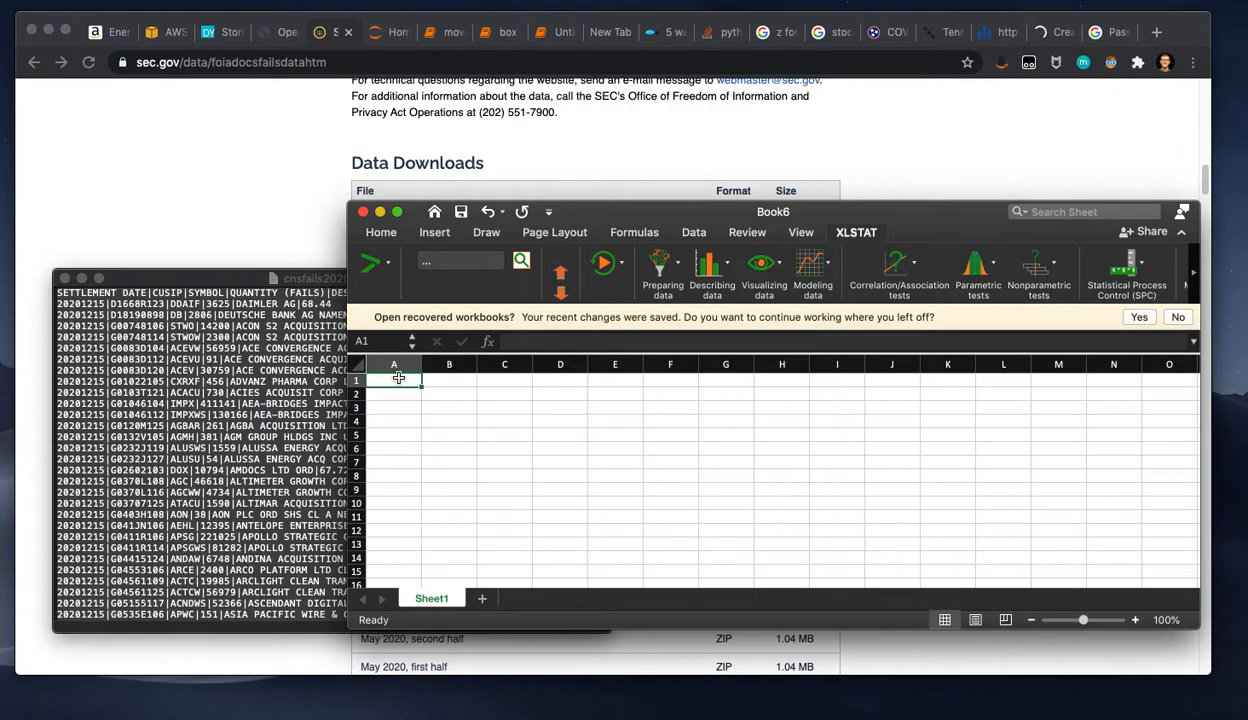
pyautogui.press('super+v')
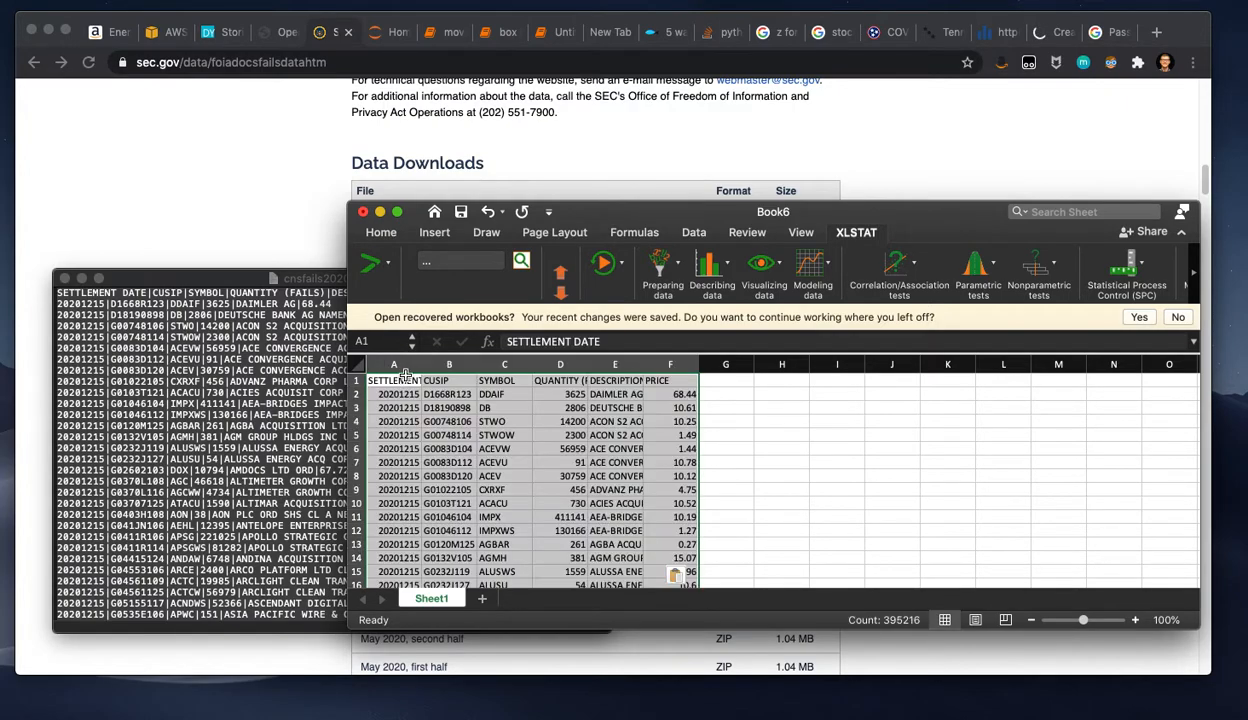
pyautogui.moveTo(612, 208); pyautogui.dragTo(550, 107)
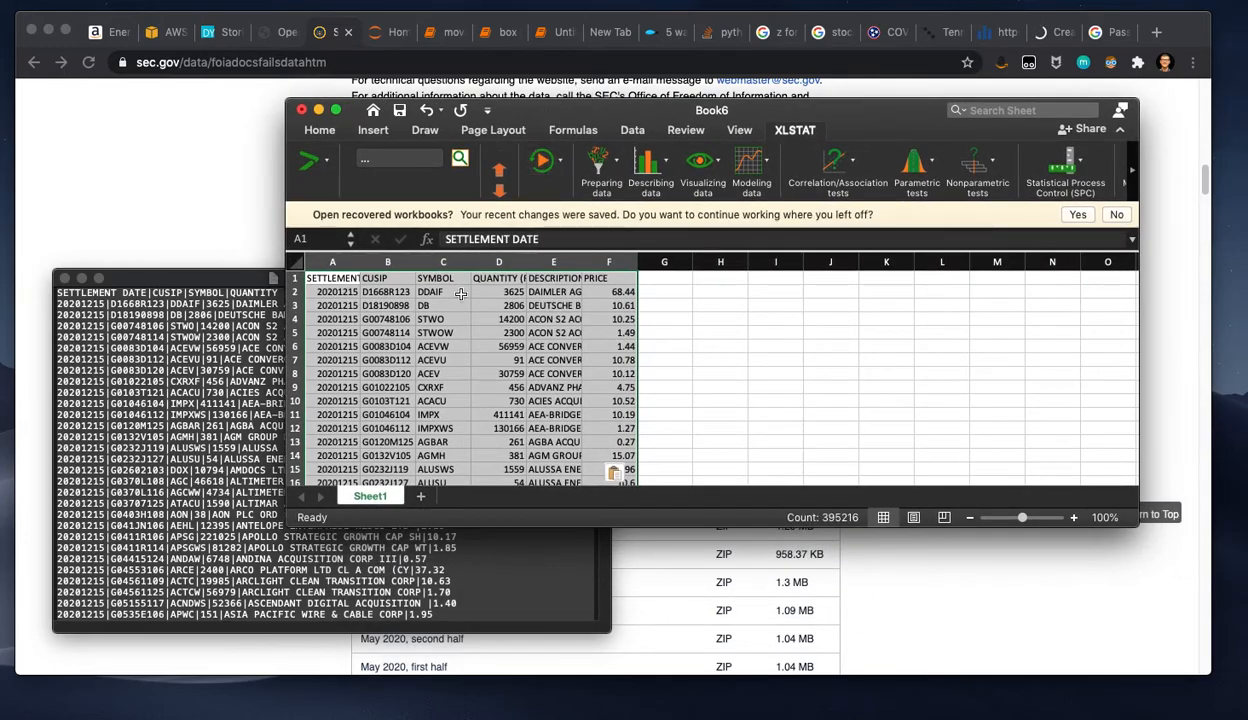
# Step: Widen column A to fit the full SETTLEMENT DATE header
pyautogui.click(474, 399)
pyautogui.click(364, 347)
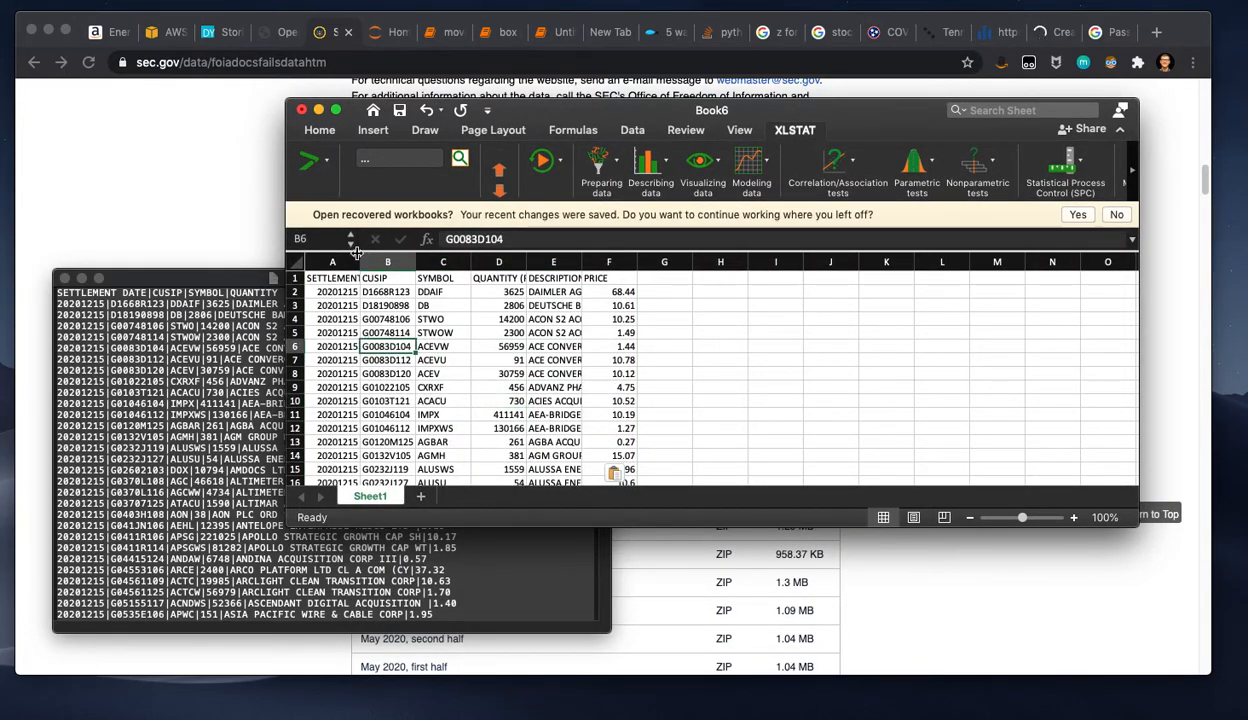
pyautogui.moveTo(359, 262); pyautogui.dragTo(388, 262)
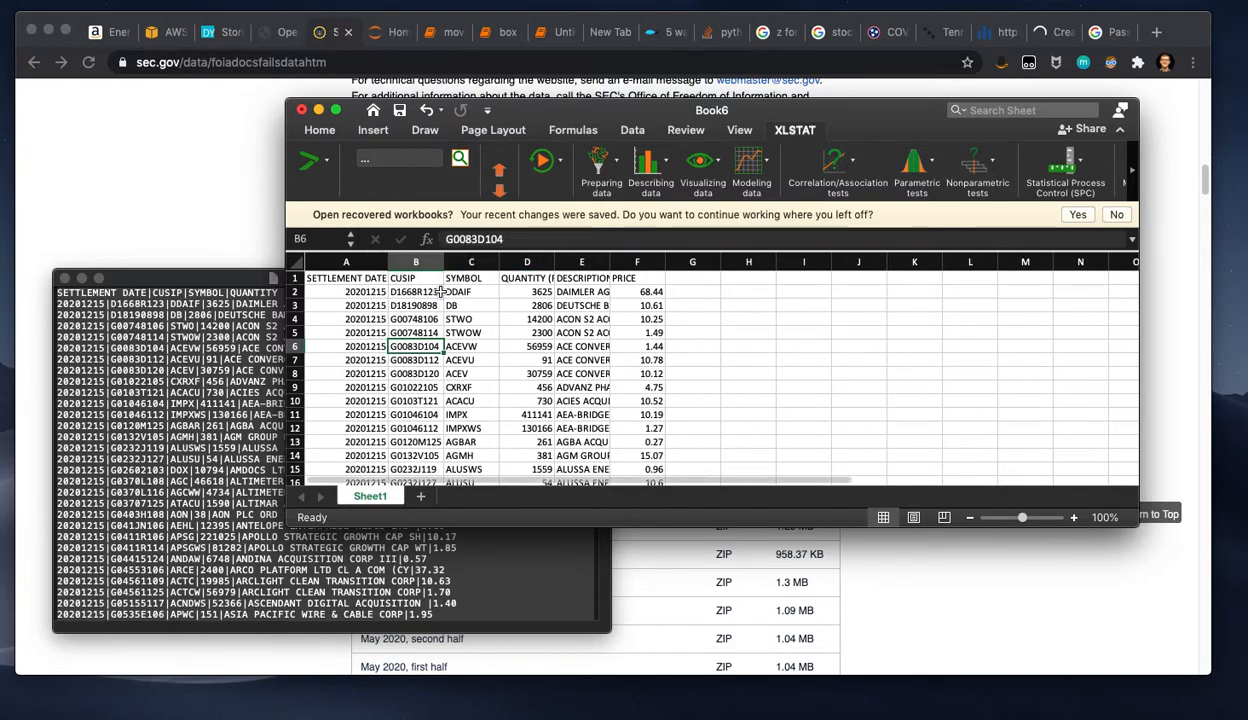
# Step: Clear the trailer record count and trailer total quantity lines at the end of column A, and return to the first row
pyautogui.click(328, 358)
pyautogui.press('super+Down')
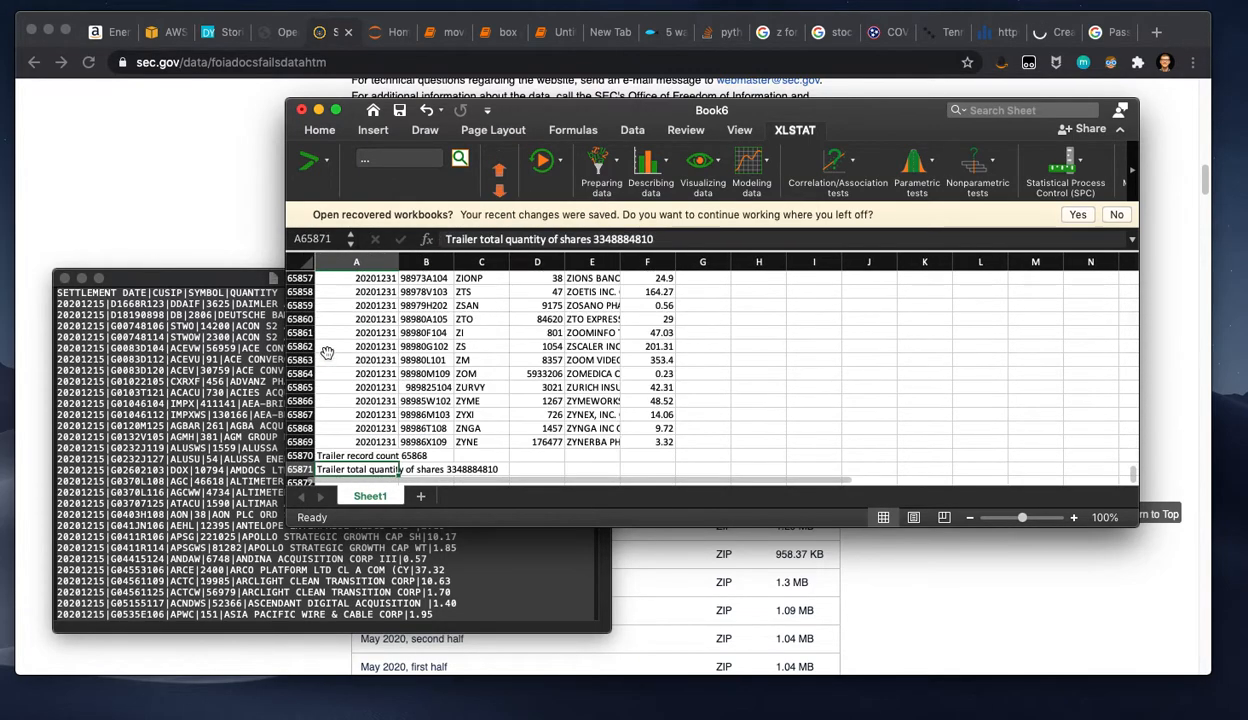
pyautogui.click(341, 455)
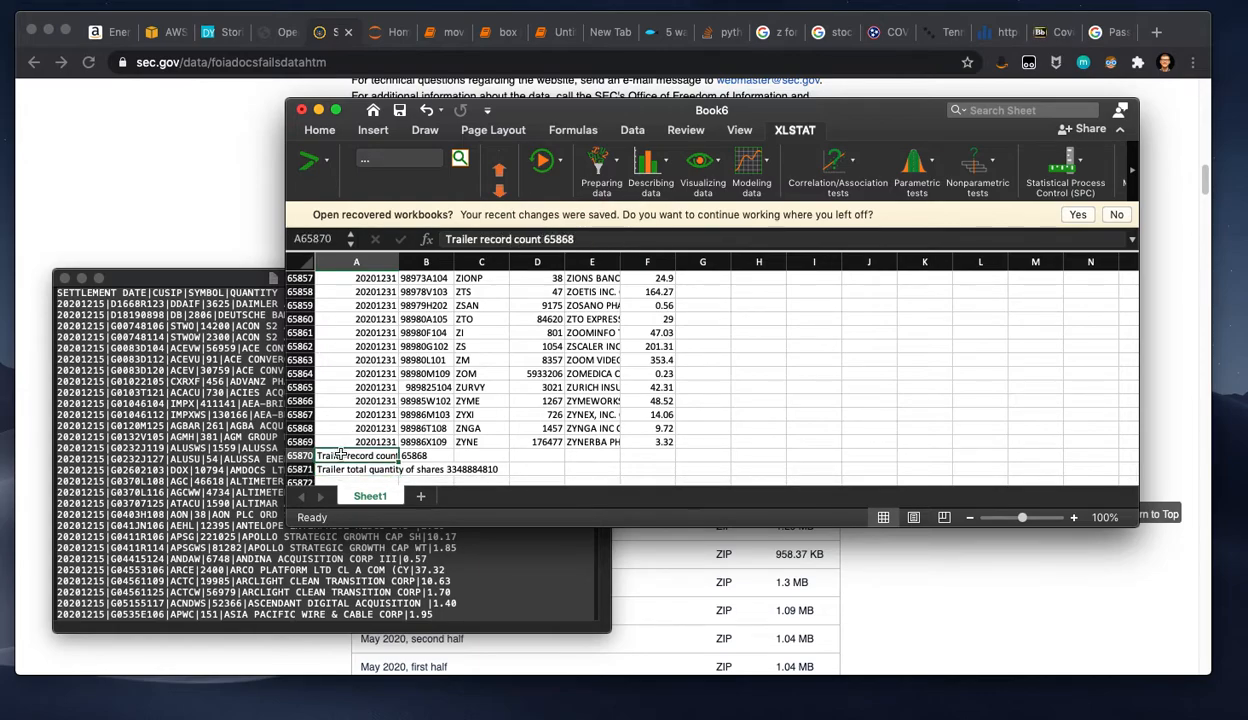
pyautogui.press('Delete')
pyautogui.click(334, 469)
pyautogui.press('Delete')
pyautogui.click(501, 378)
pyautogui.moveTo(501, 378); pyautogui.dragTo(505, 397)
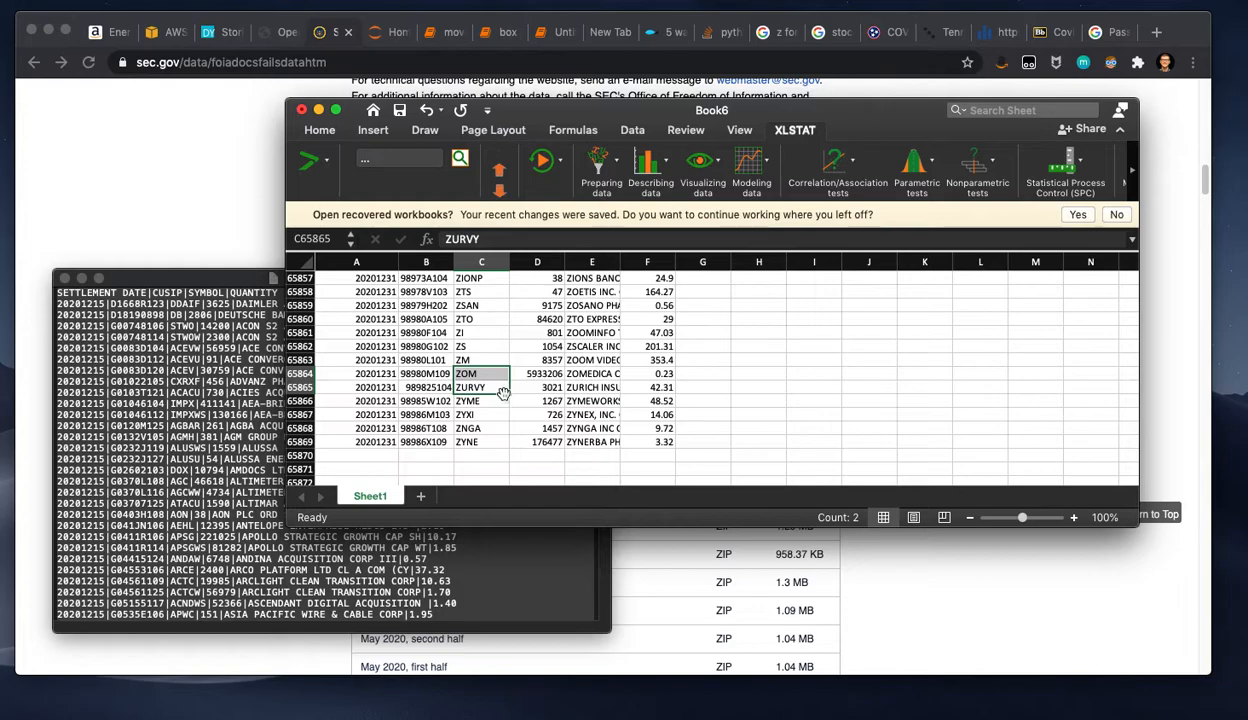
pyautogui.press('super+Up')
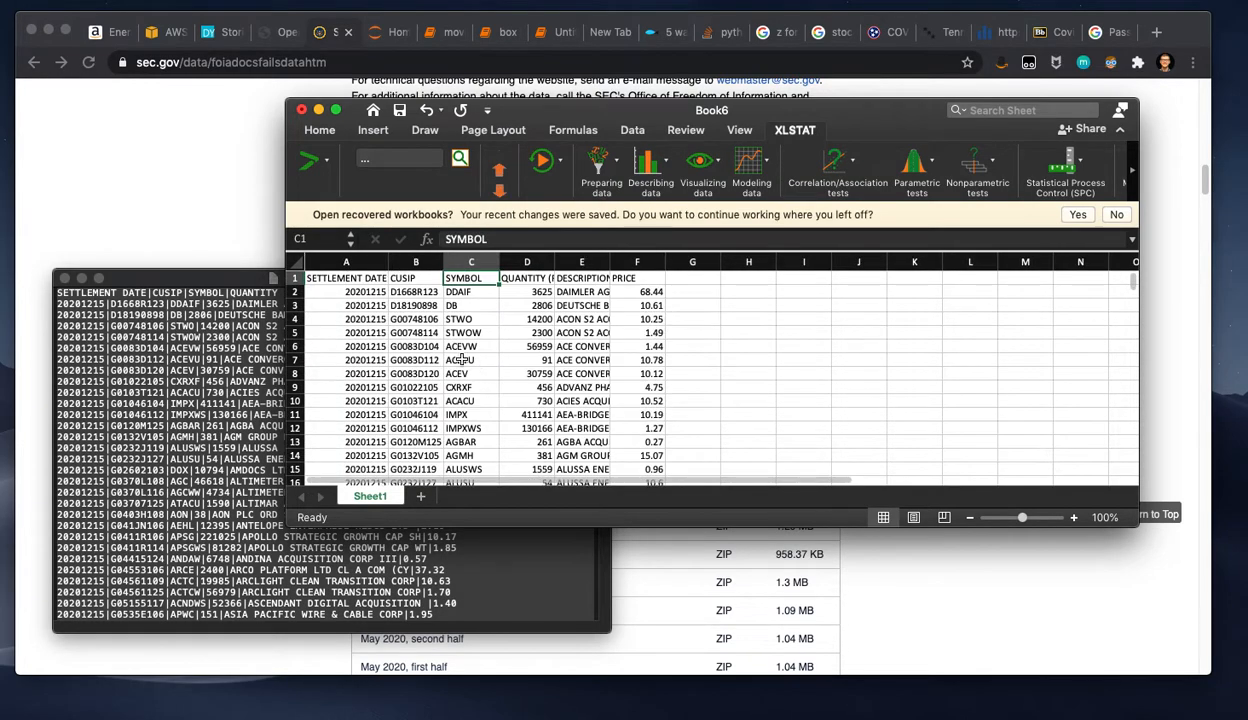
# Step: Widen the QUANTITY (FAILS) and DESCRIPTION columns to fit their contents
pyautogui.click(361, 306)
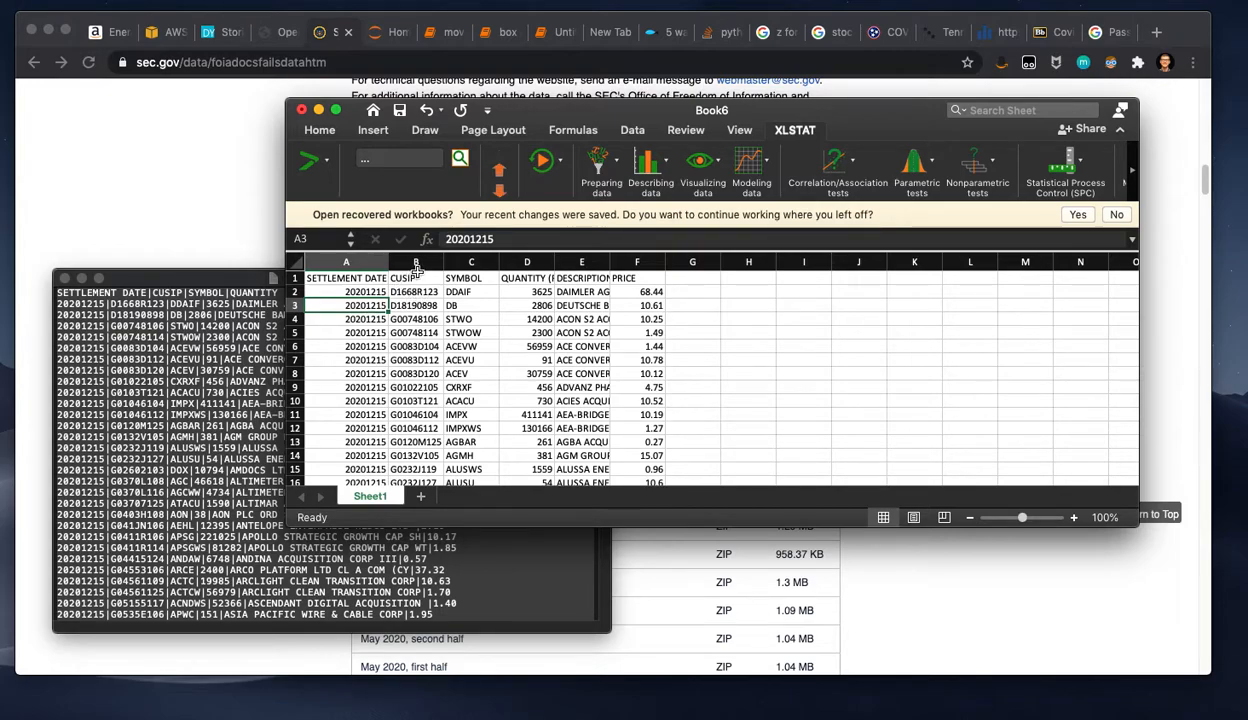
pyautogui.moveTo(554, 262); pyautogui.dragTo(582, 262)
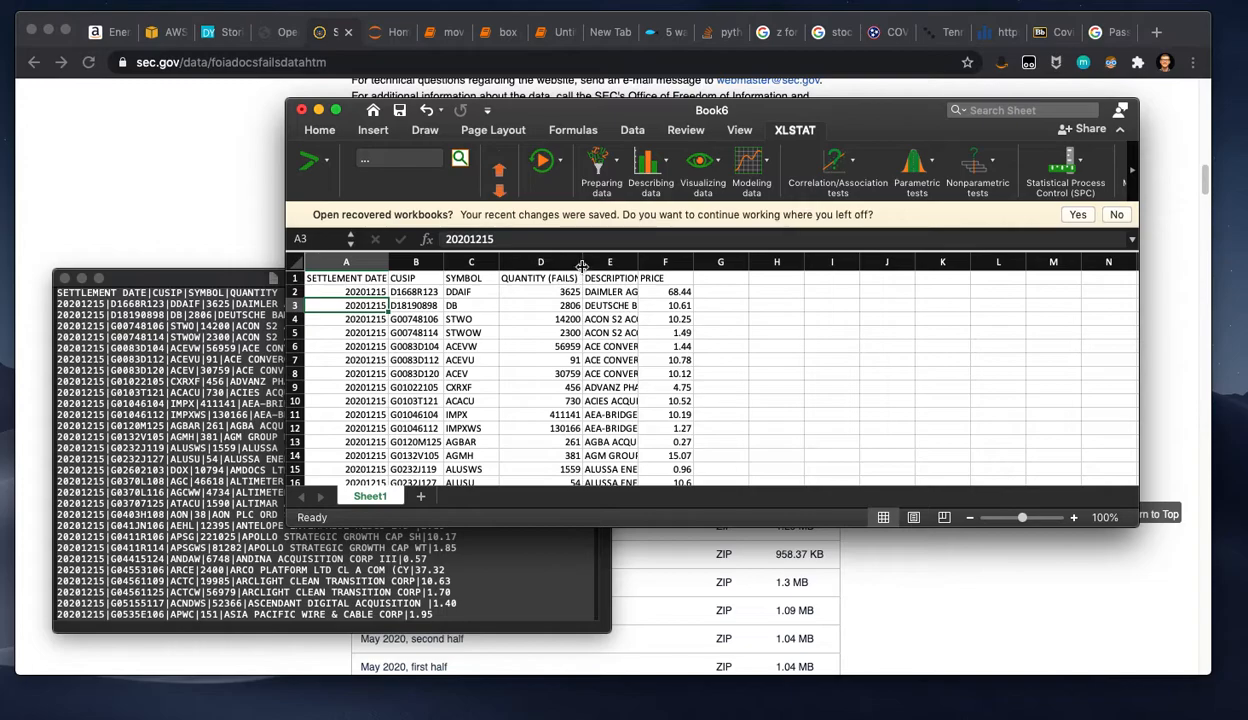
pyautogui.doubleClick(640, 263)
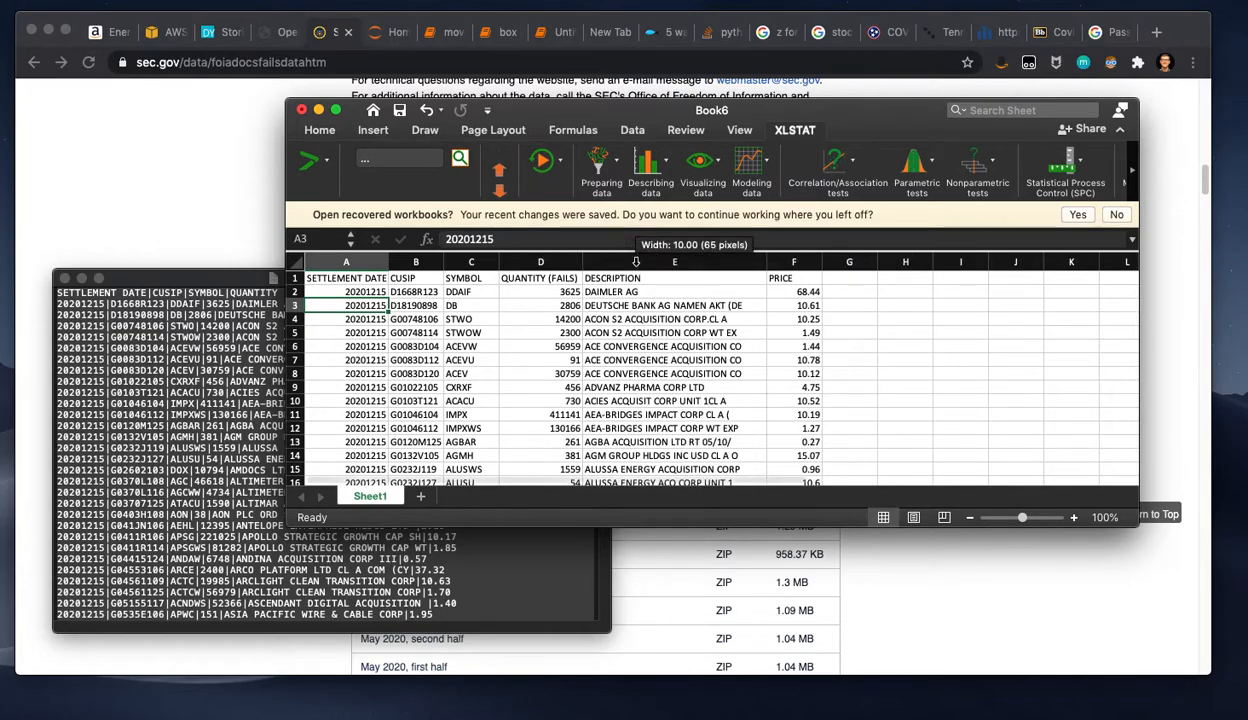
# Step: Look over the company descriptions, prices and ticker symbols in the fails-to-deliver records
pyautogui.click(654, 293)
pyautogui.click(650, 307)
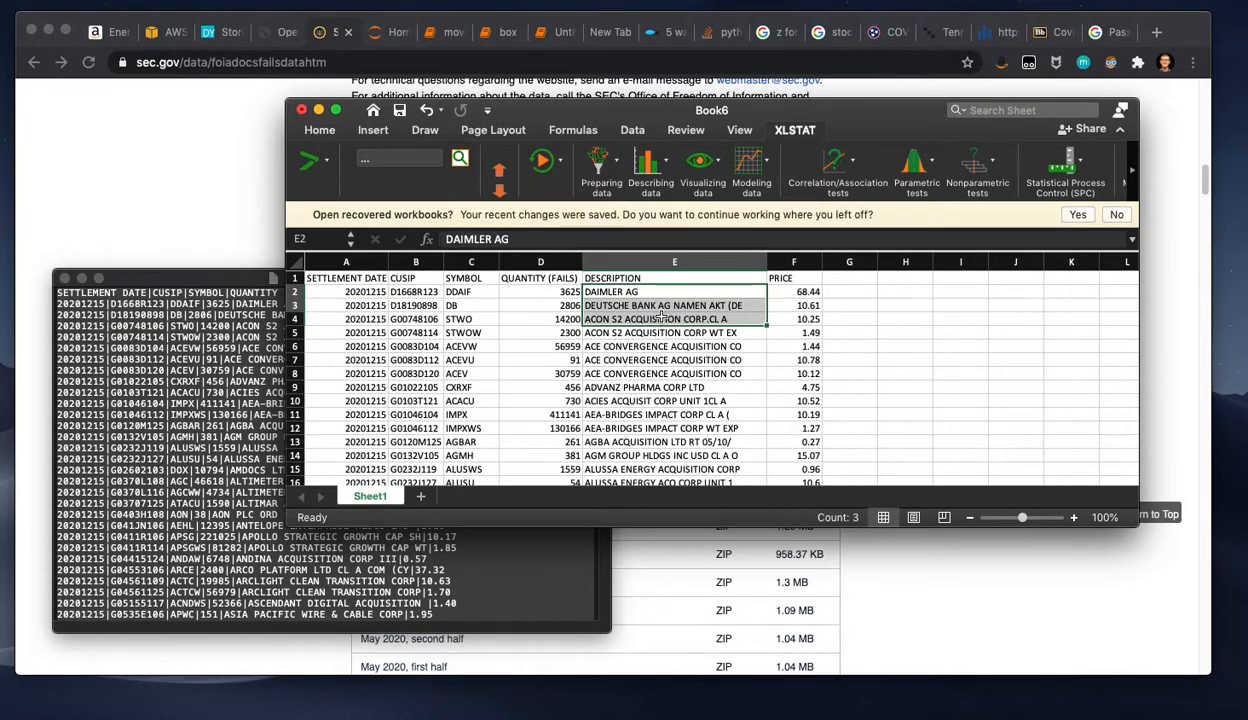
pyautogui.press('Right')
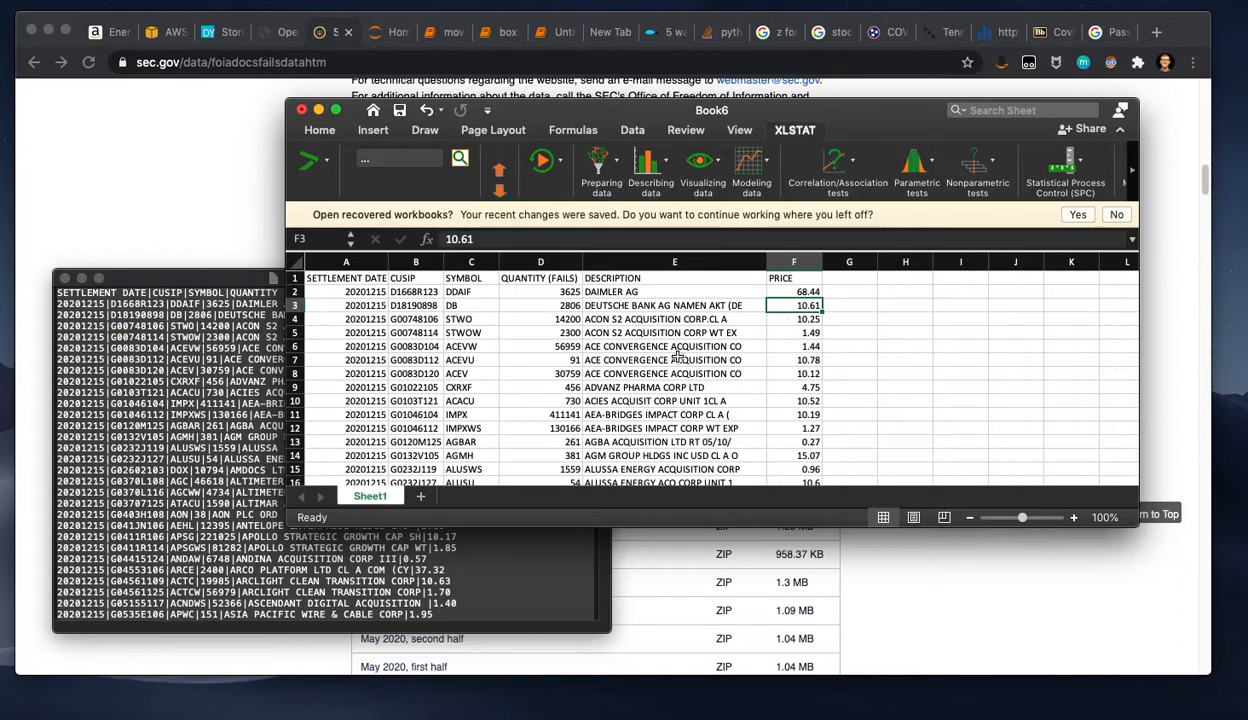
pyautogui.click(457, 291)
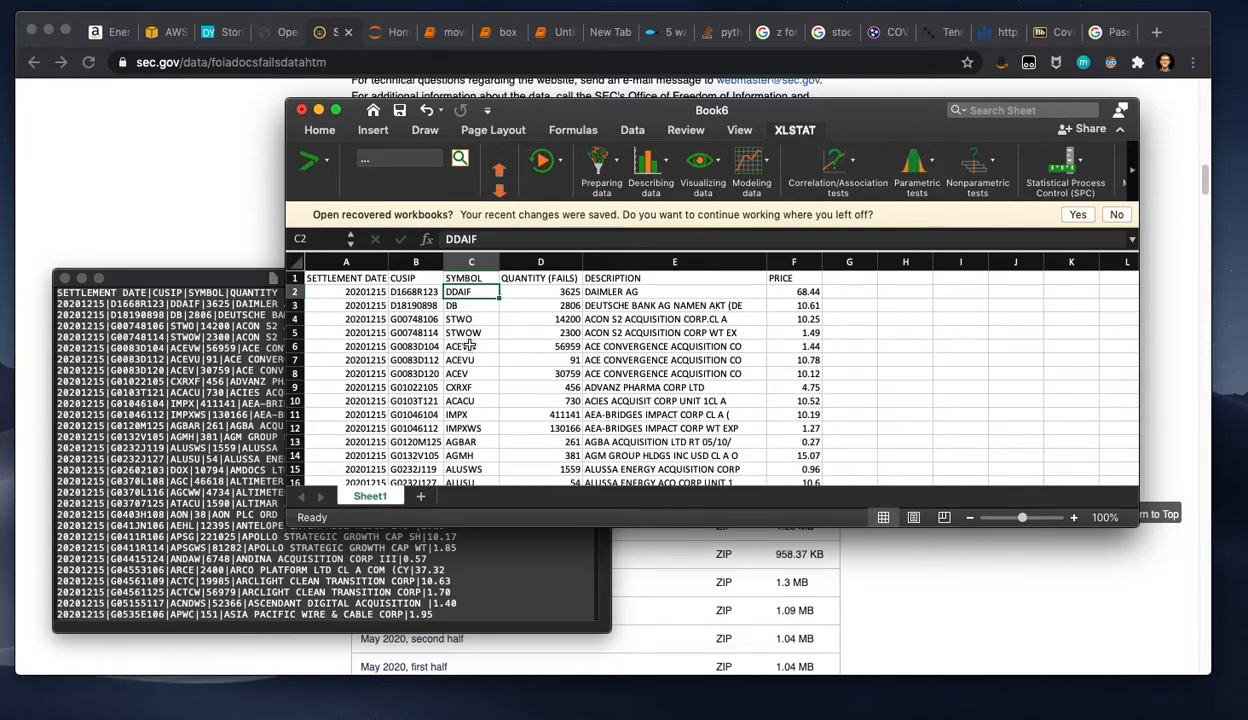
pyautogui.scroll(-5, 420, 425)
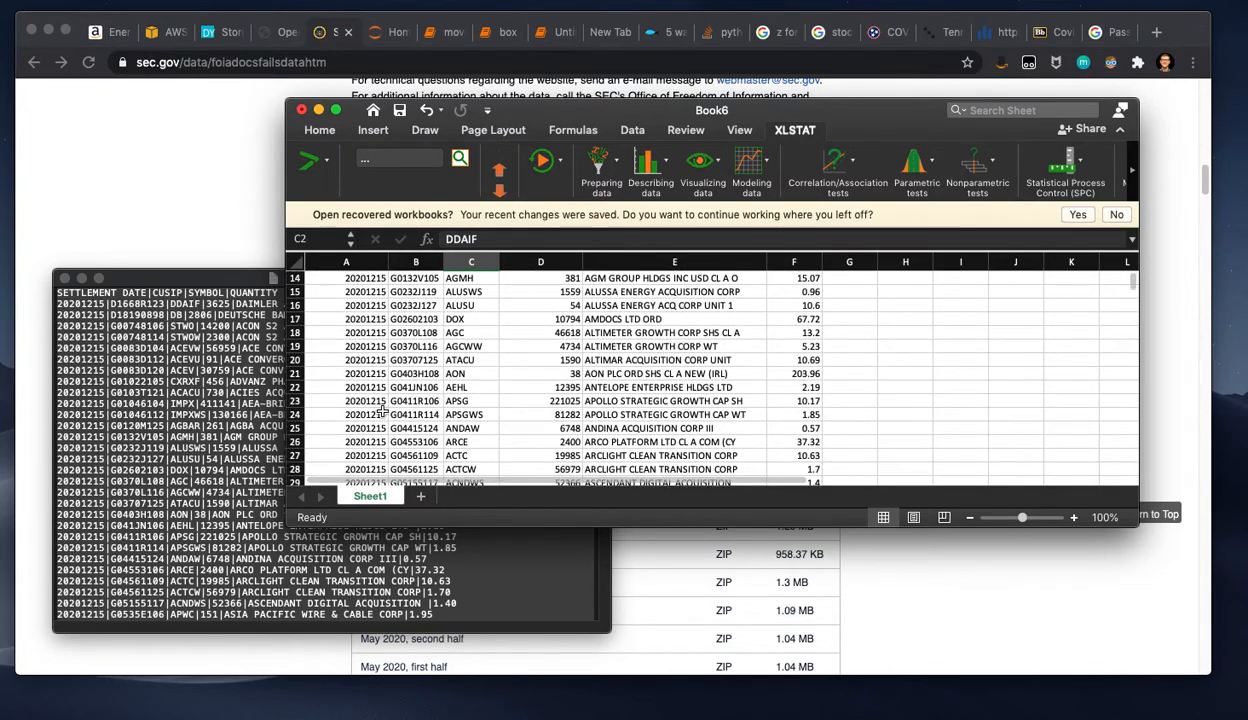
pyautogui.scroll(-6, 420, 425)
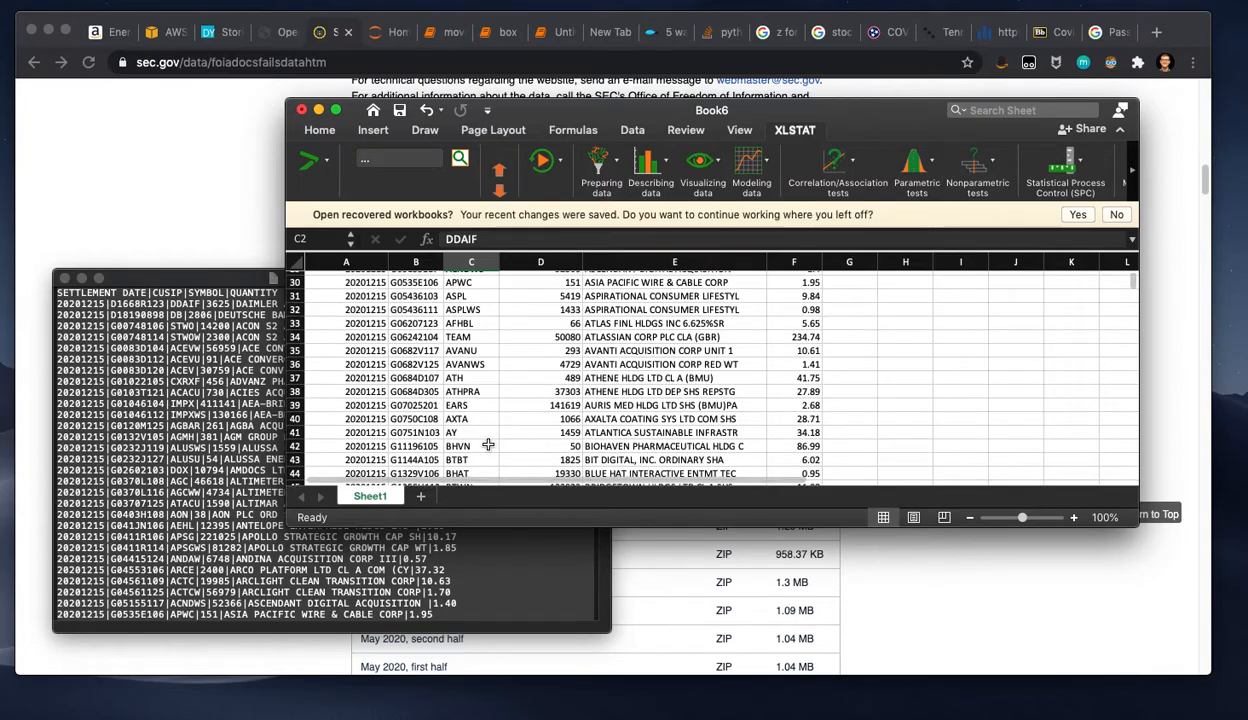
pyautogui.scroll(-3, 488, 445)
pyautogui.scroll(5, 466, 400)
pyautogui.scroll(8, 466, 400)
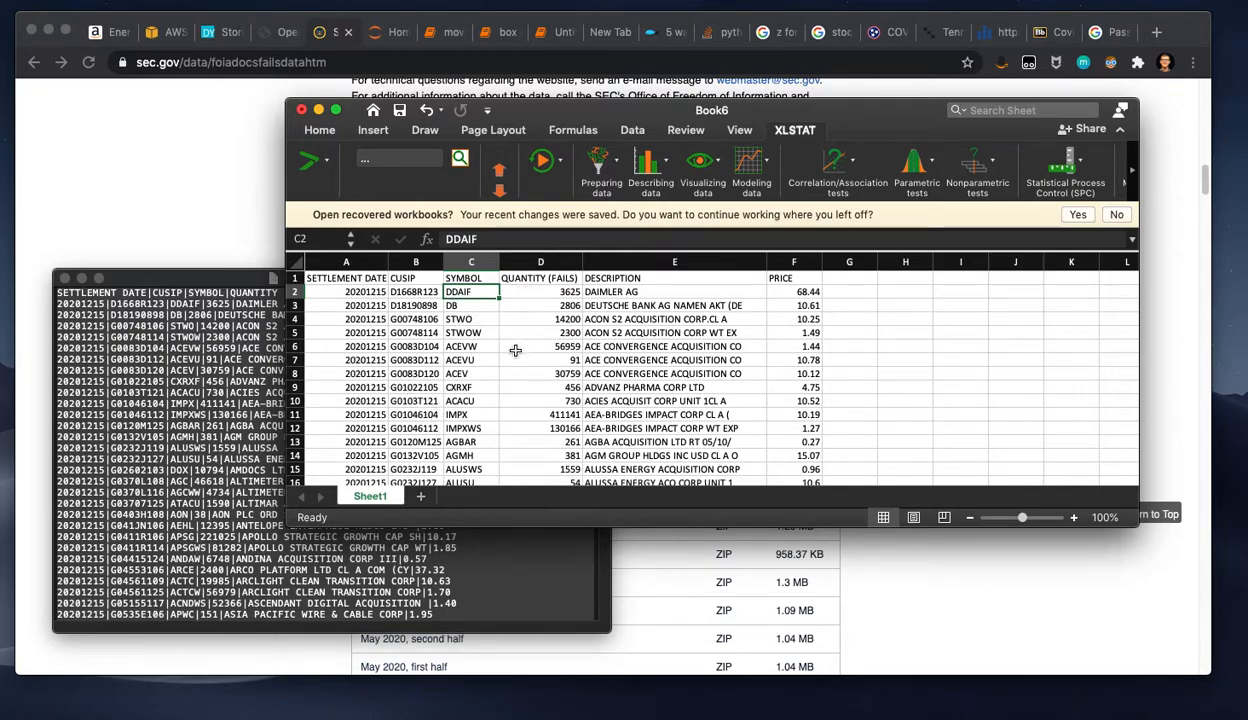
# Step: Create a PivotTable from Sheet1!$A$1:$F$65869 on a new worksheet and enlarge the workbook window
pyautogui.click(372, 131)
pyautogui.click(311, 165)
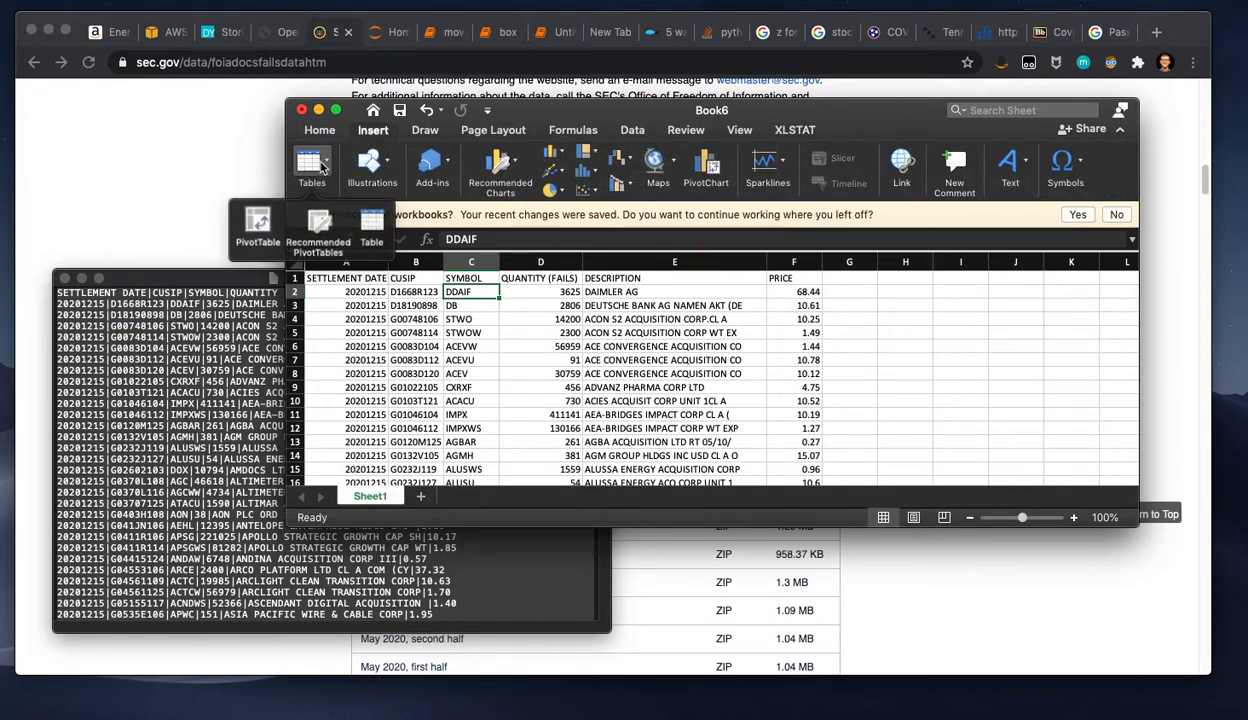
pyautogui.click(260, 226)
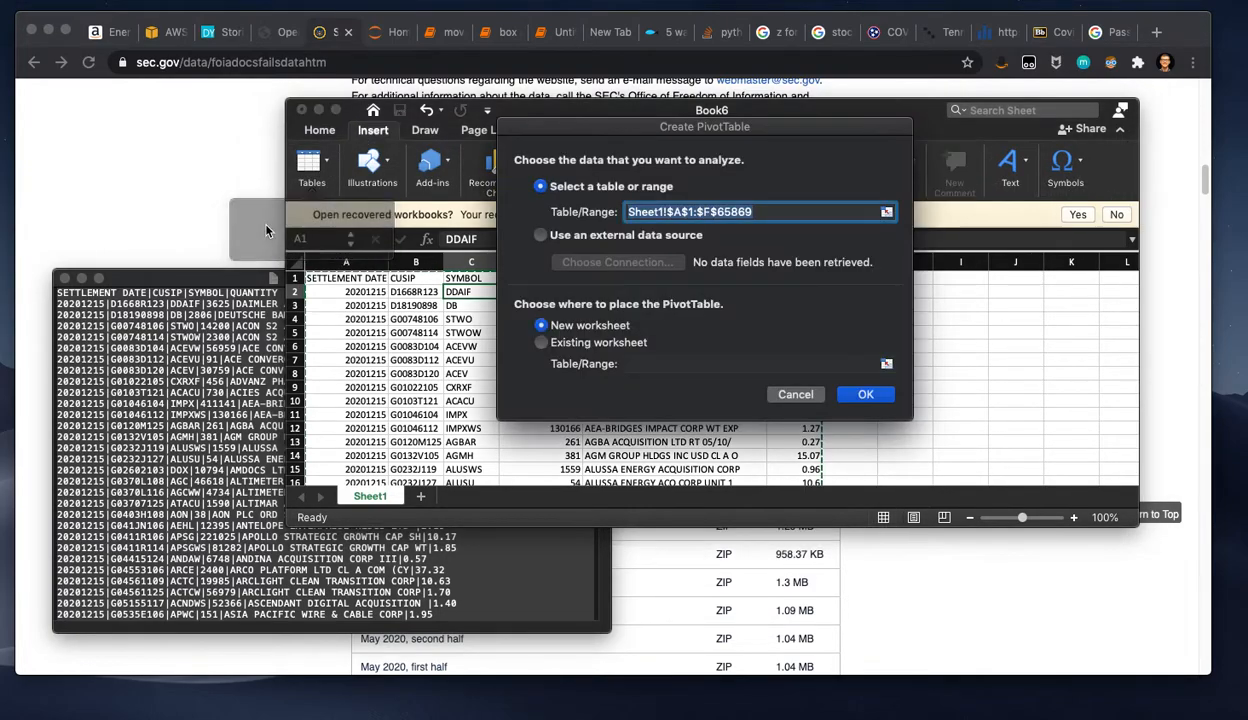
pyautogui.click(858, 394)
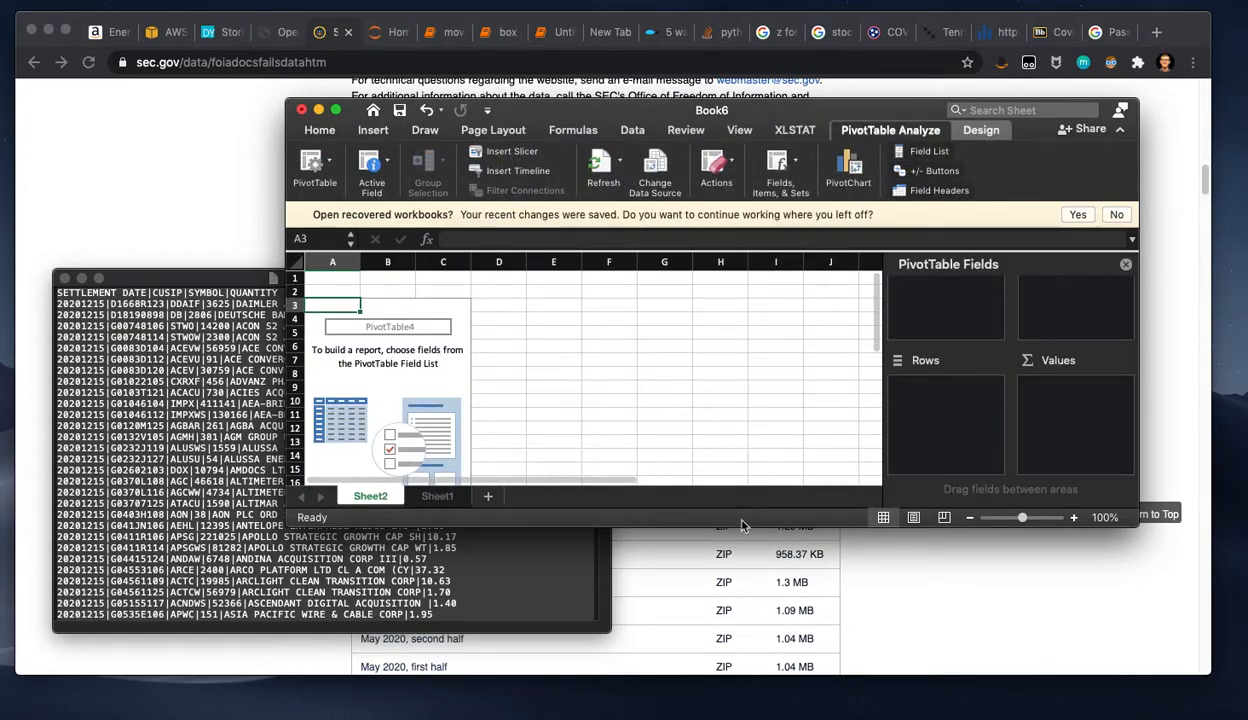
pyautogui.moveTo(743, 525); pyautogui.dragTo(738, 713)
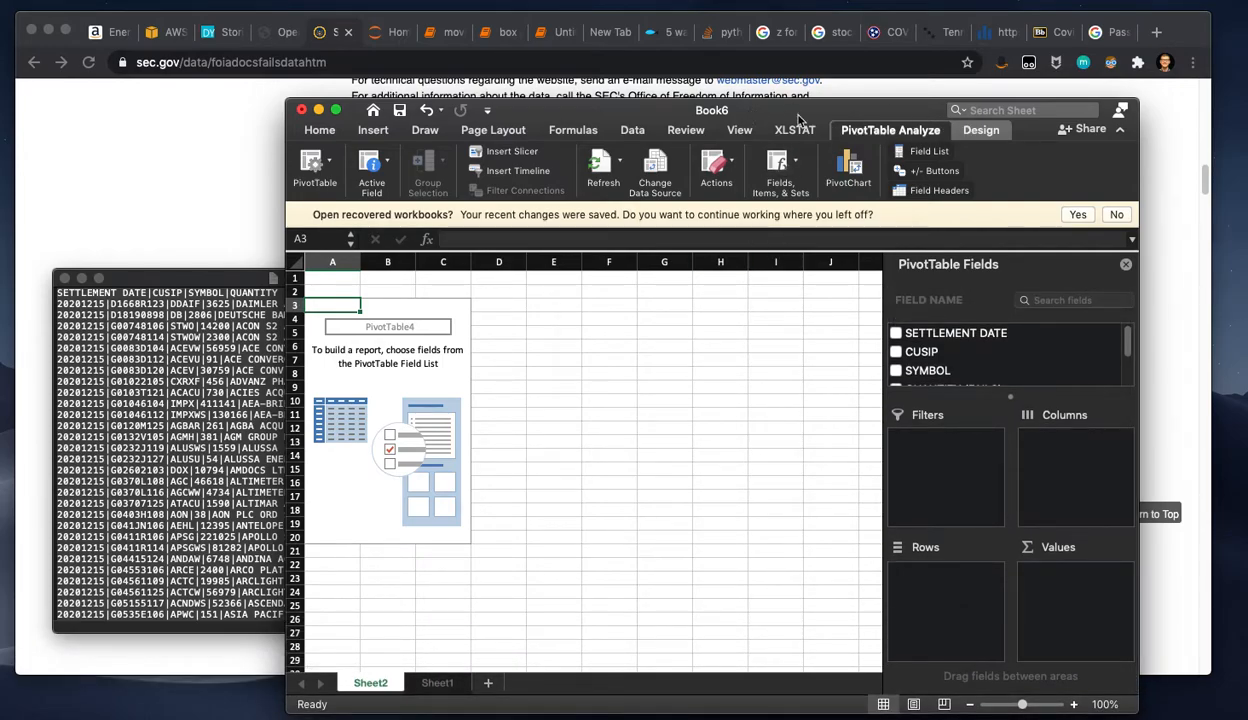
# Step: Add the SYMBOL field to the PivotTable's rows and look through the row labels
pyautogui.moveTo(925, 375); pyautogui.dragTo(939, 568)
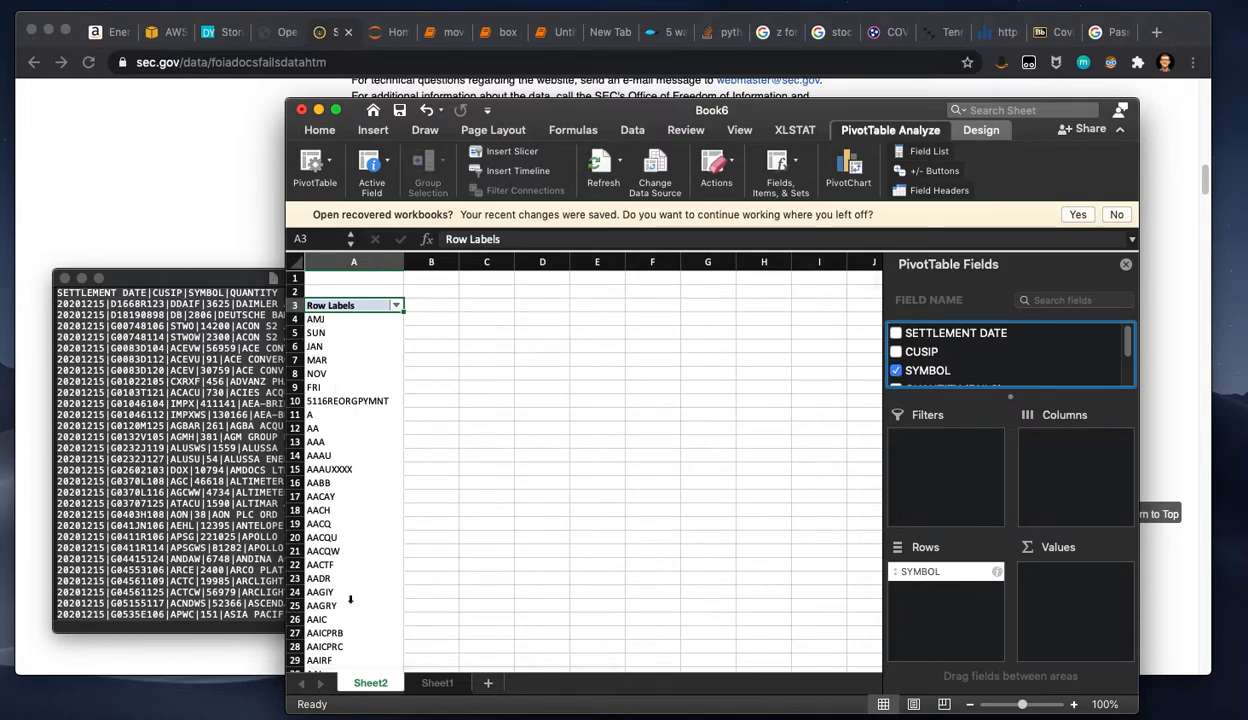
pyautogui.scroll(-4, 363, 455)
pyautogui.scroll(4, 363, 455)
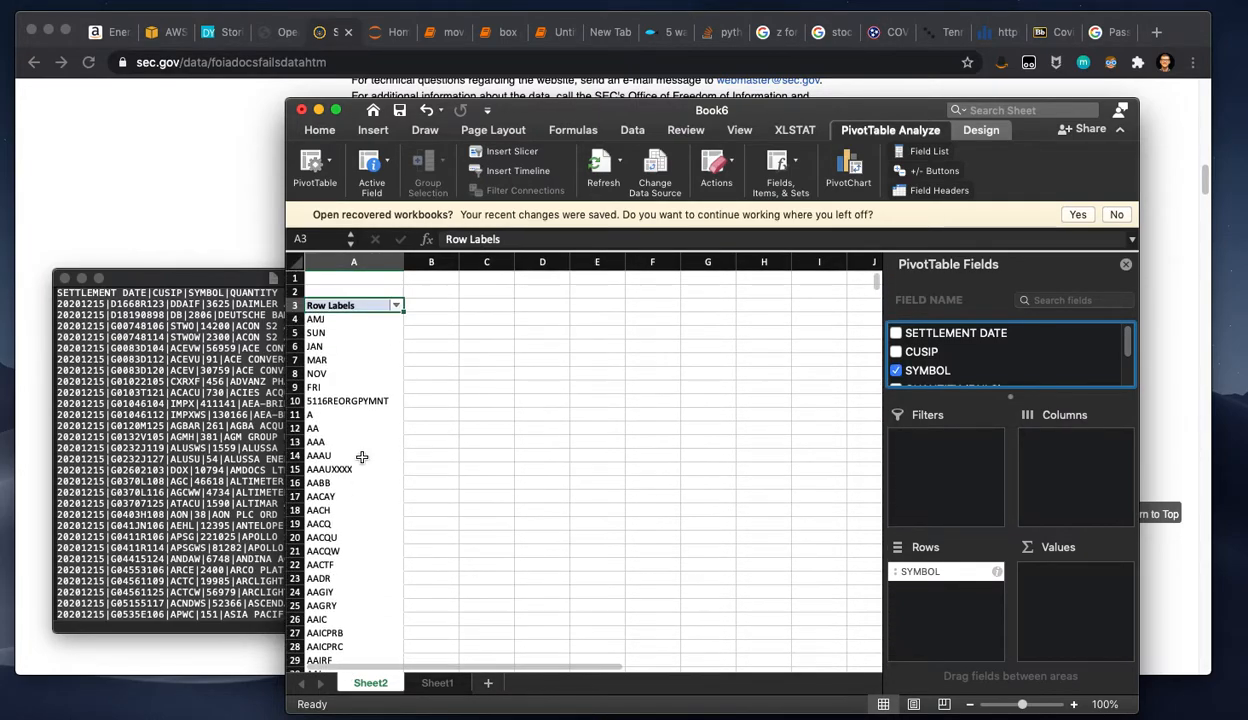
pyautogui.scroll(-2, 925, 360)
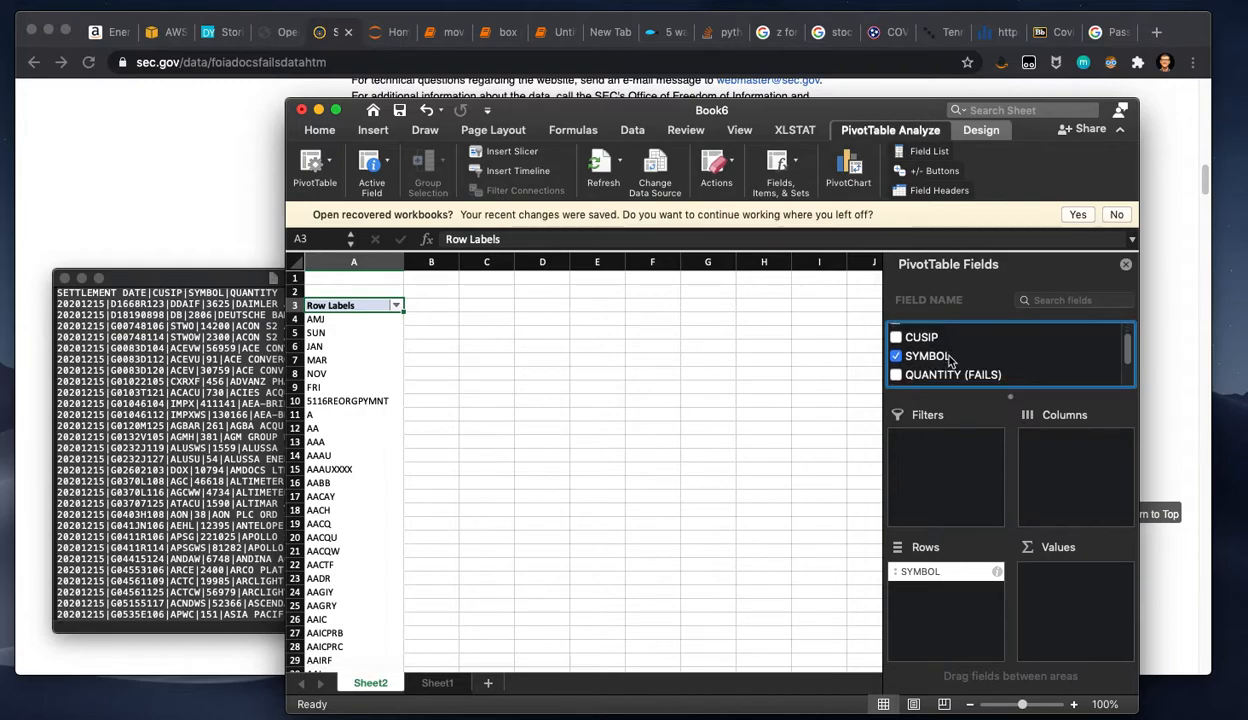
# Step: Add QUANTITY (FAILS) to the PivotTable's values as a sum, reposition the workbook window and look through the totals per symbol
pyautogui.moveTo(928, 365); pyautogui.dragTo(1061, 582)
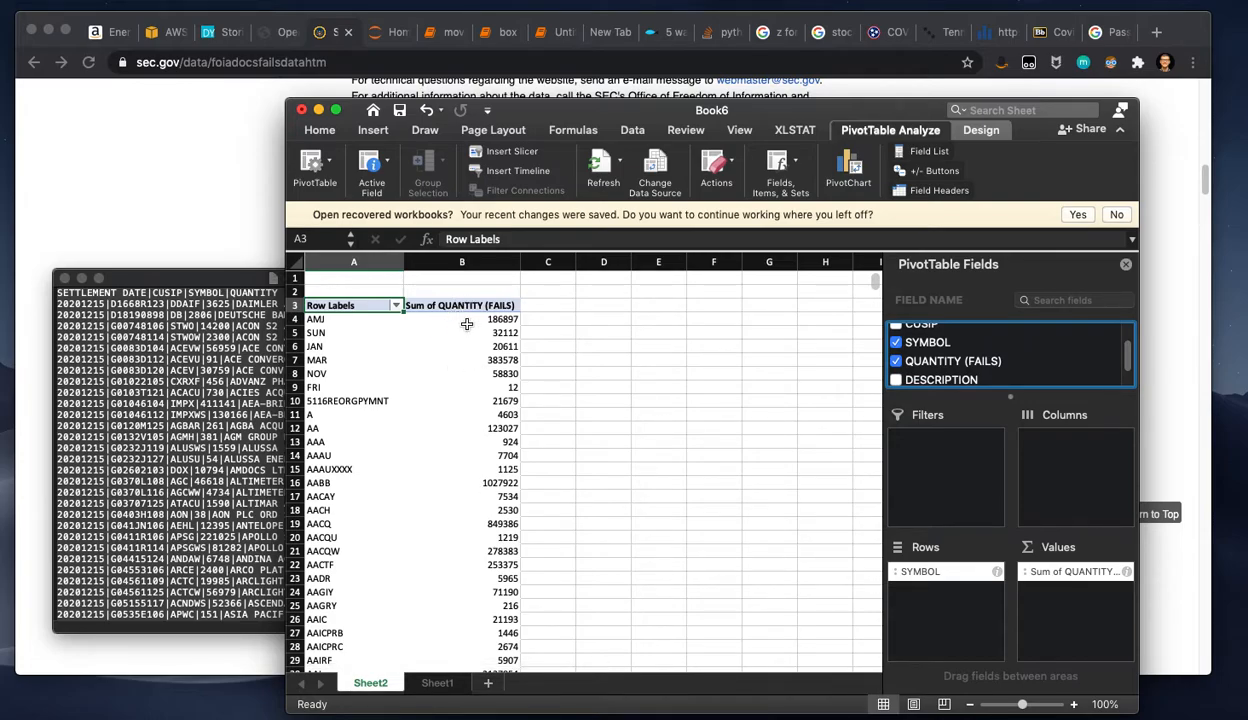
pyautogui.moveTo(612, 104); pyautogui.dragTo(530, 36)
pyautogui.click(405, 276)
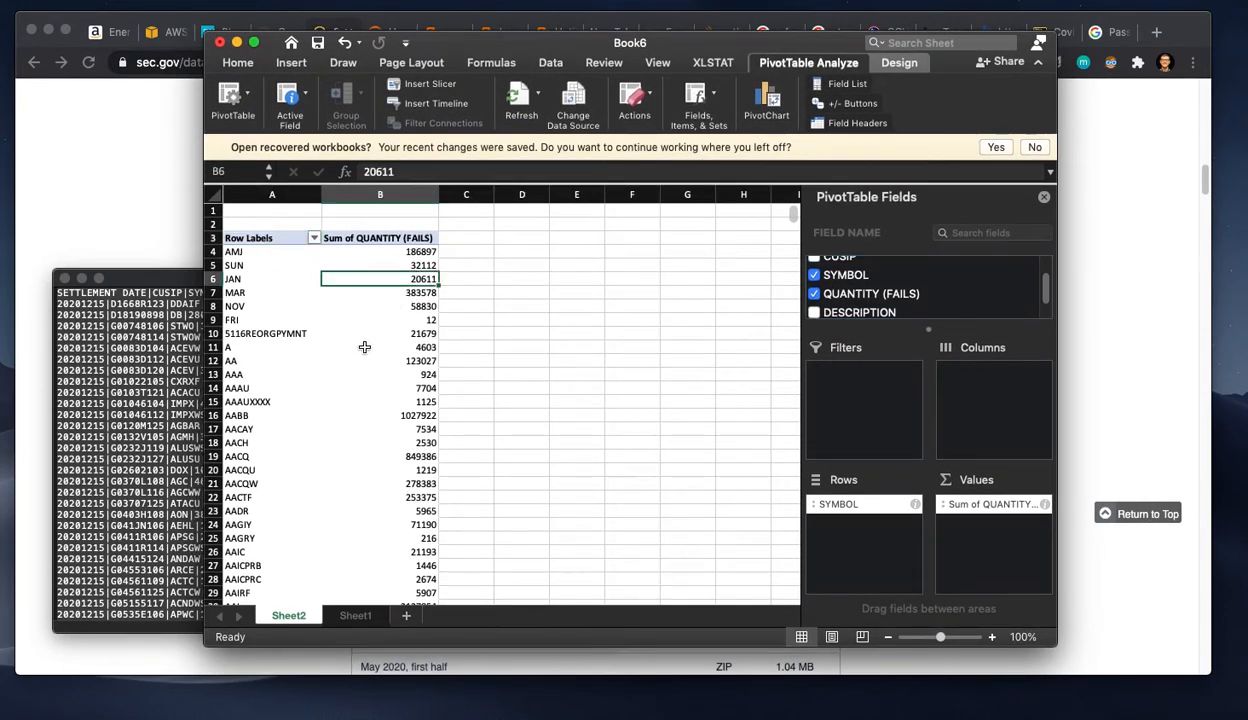
pyautogui.click(392, 237)
pyautogui.scroll(-10, 320, 293)
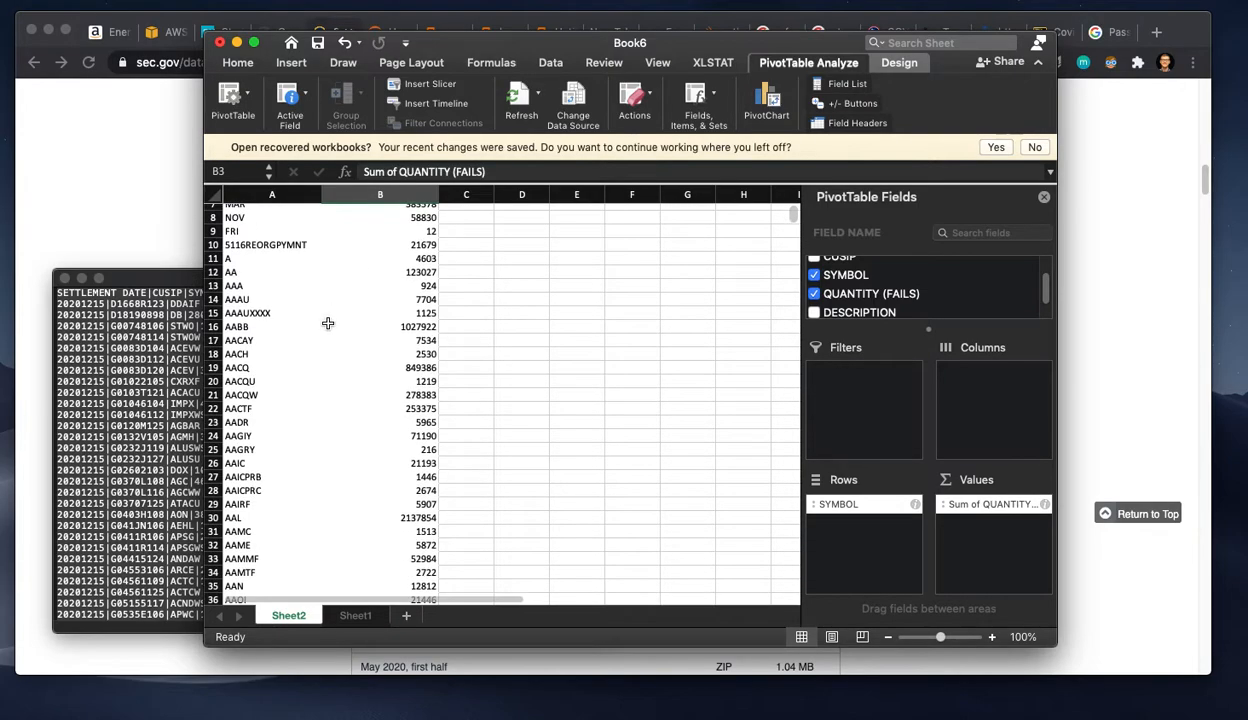
pyautogui.scroll(-7, 327, 332)
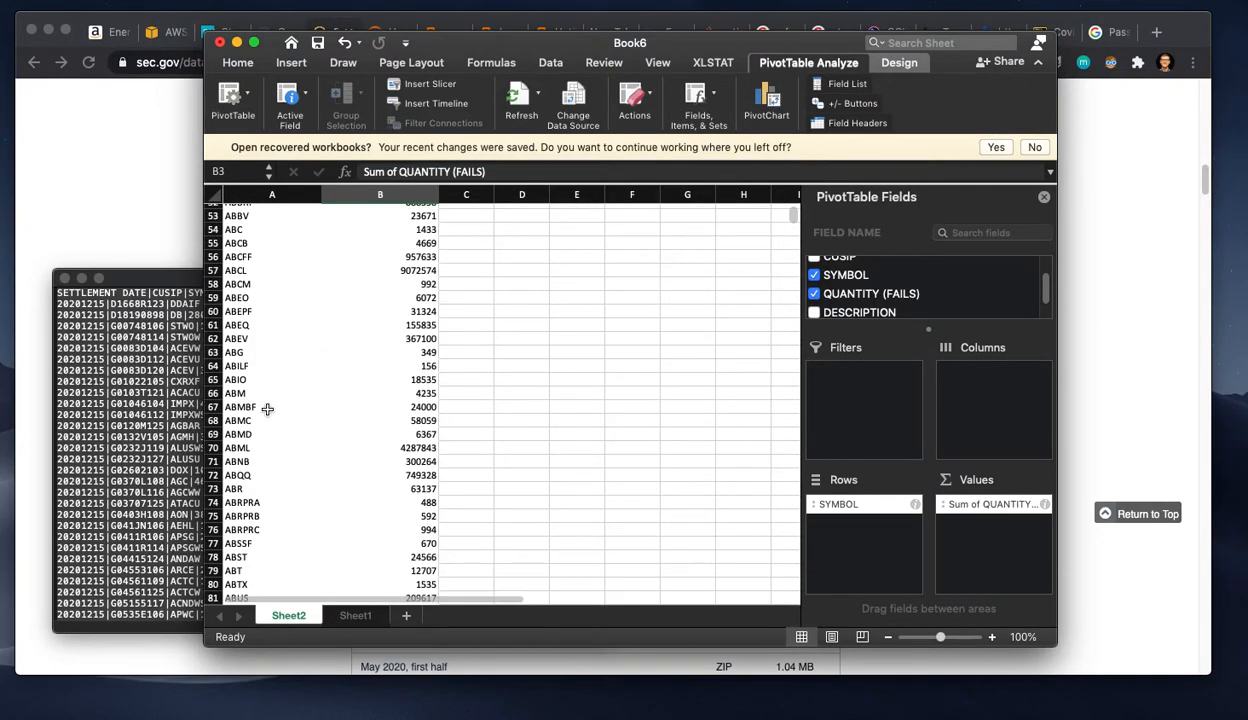
pyautogui.scroll(-15, 267, 440)
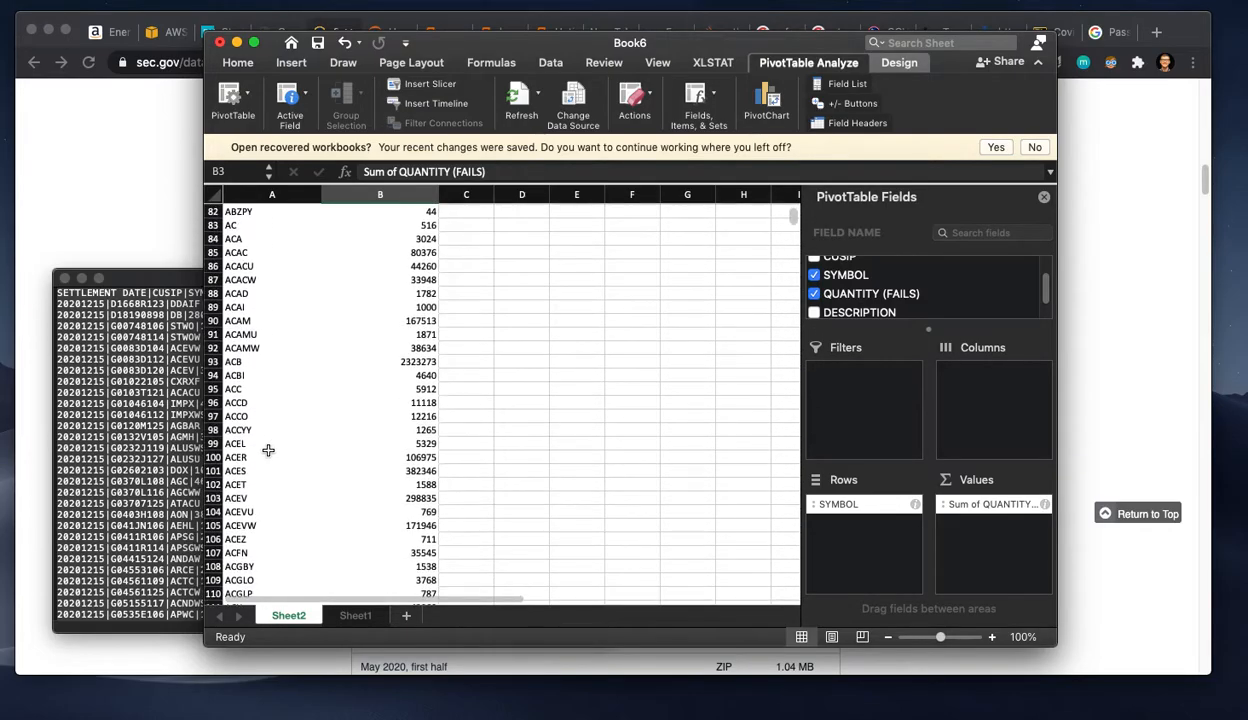
pyautogui.scroll(20, 394, 425)
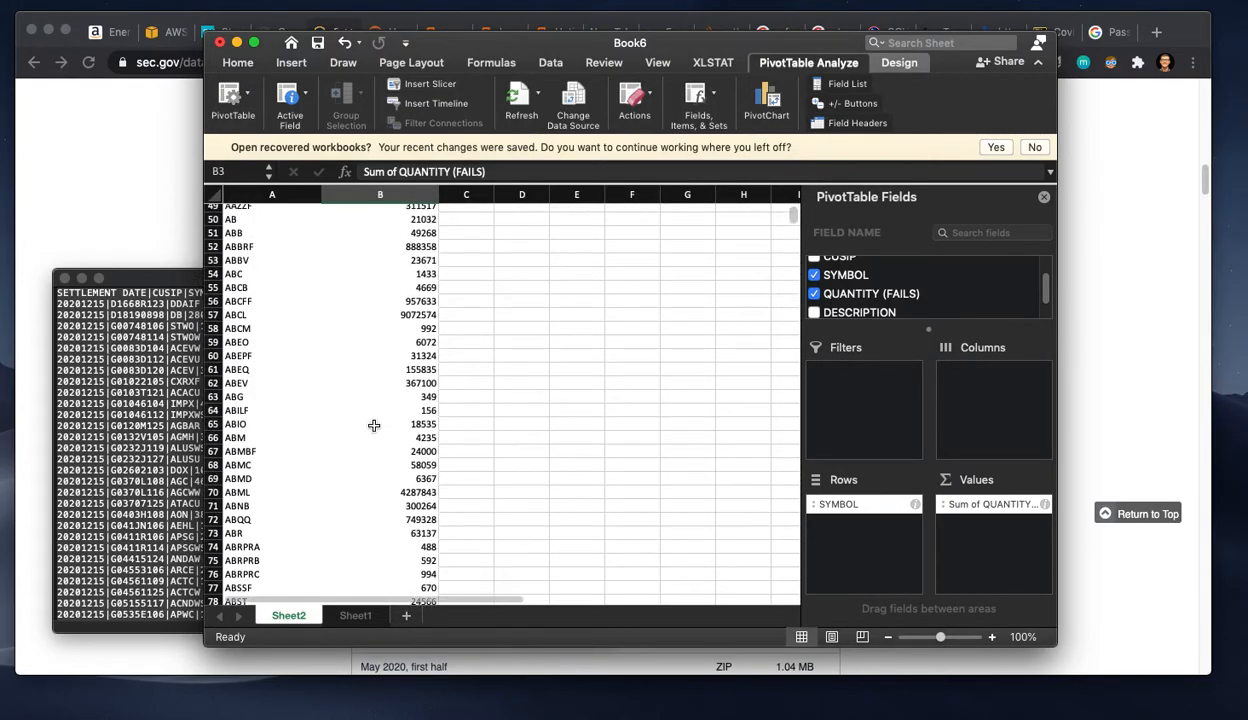
pyautogui.scroll(3, 369, 430)
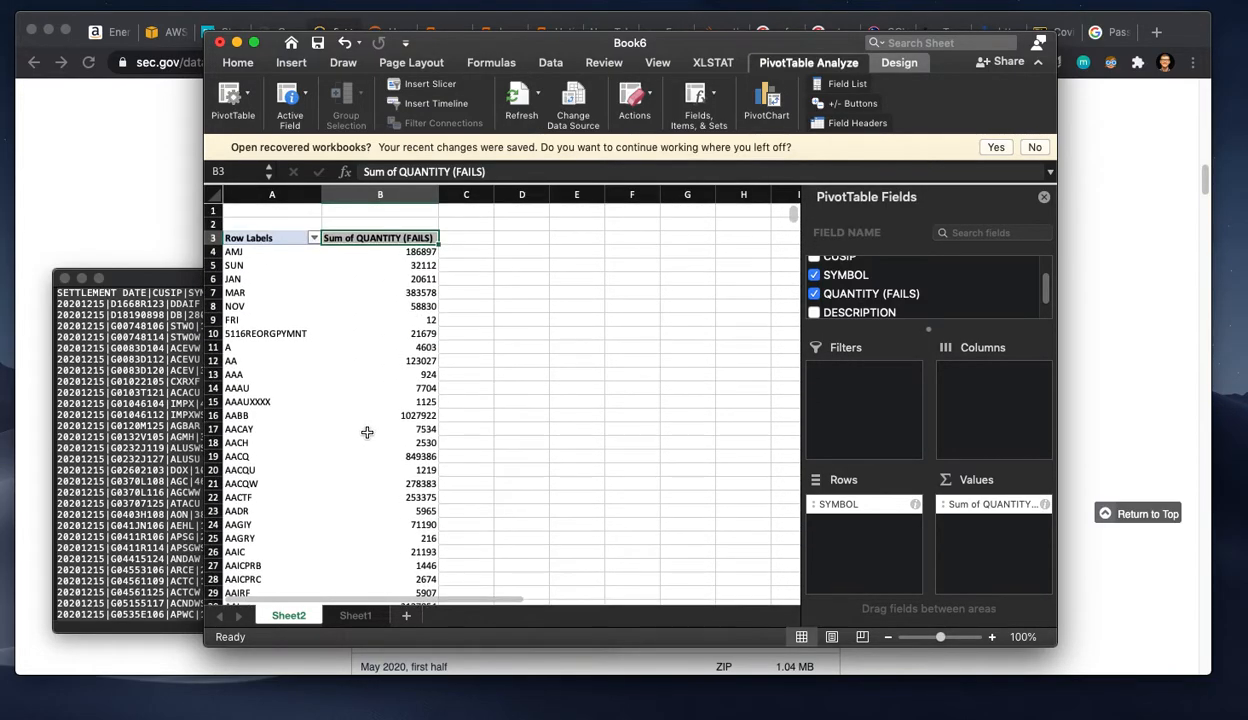
# Step: Copy the whole PivotTable, including its headers, and paste it as values only into a new worksheet
pyautogui.click(244, 238)
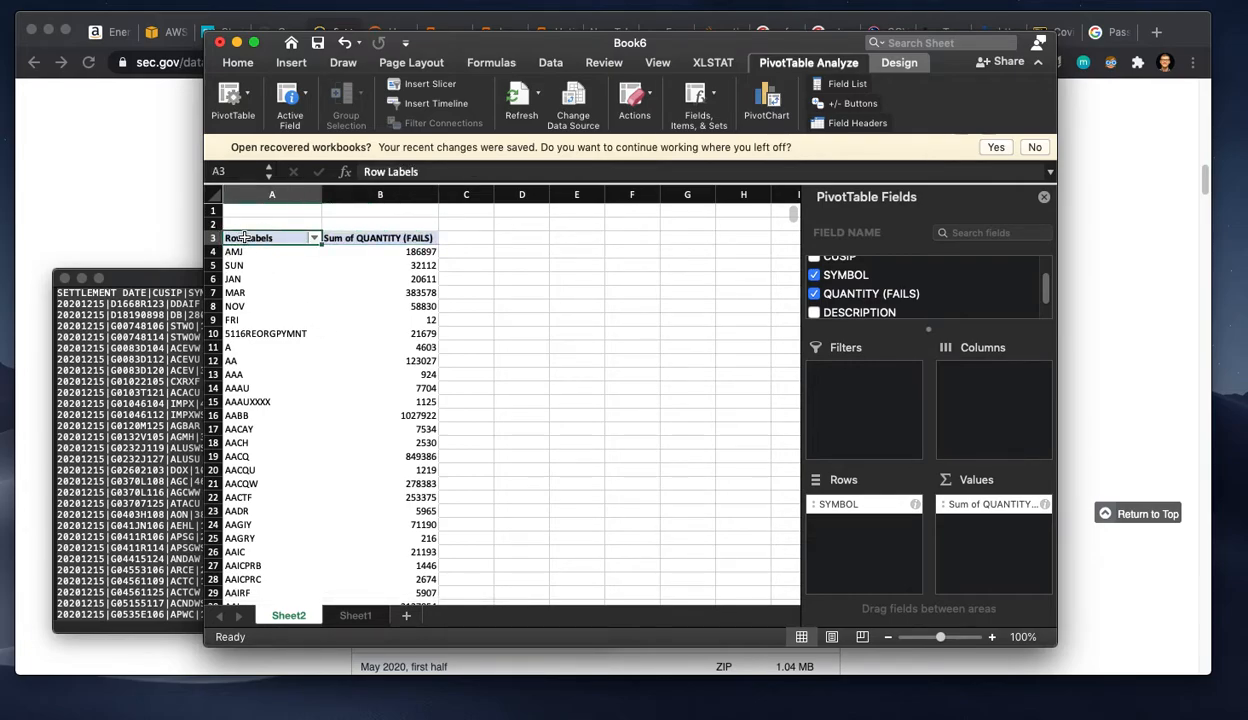
pyautogui.hotkey('shift', 'Right')
pyautogui.press('super+shift+Down')
pyautogui.press('super+c')
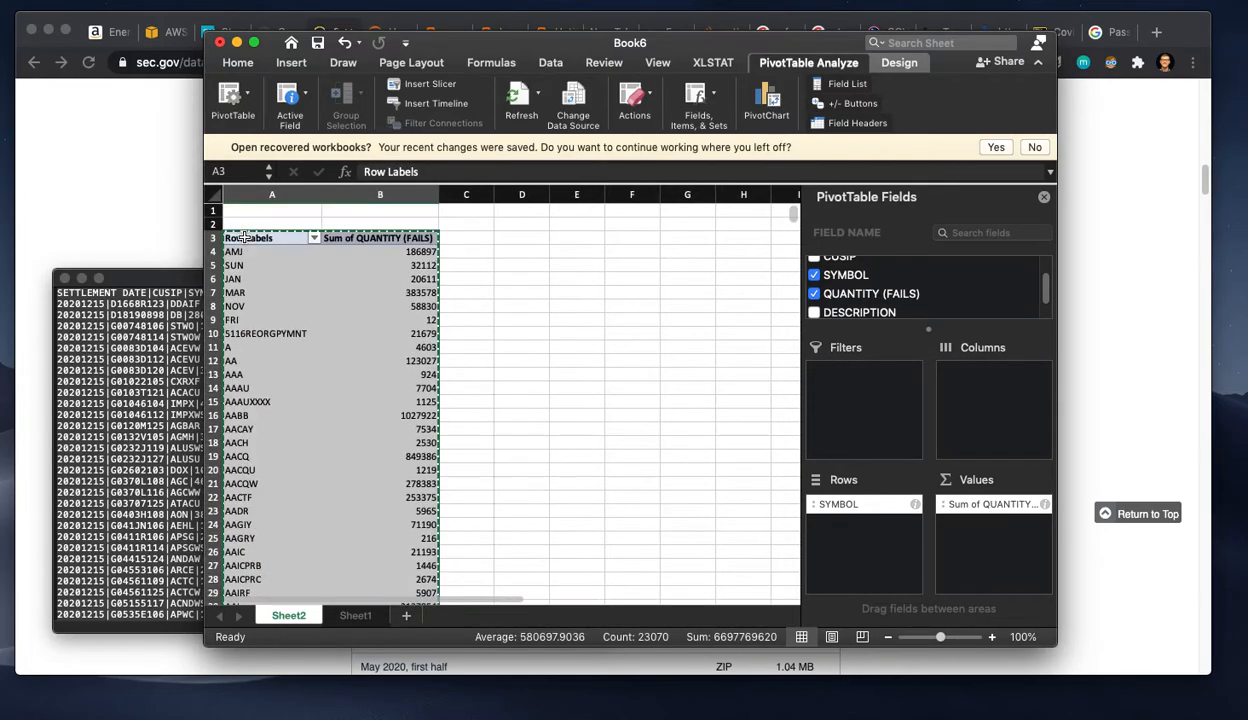
pyautogui.click(406, 614)
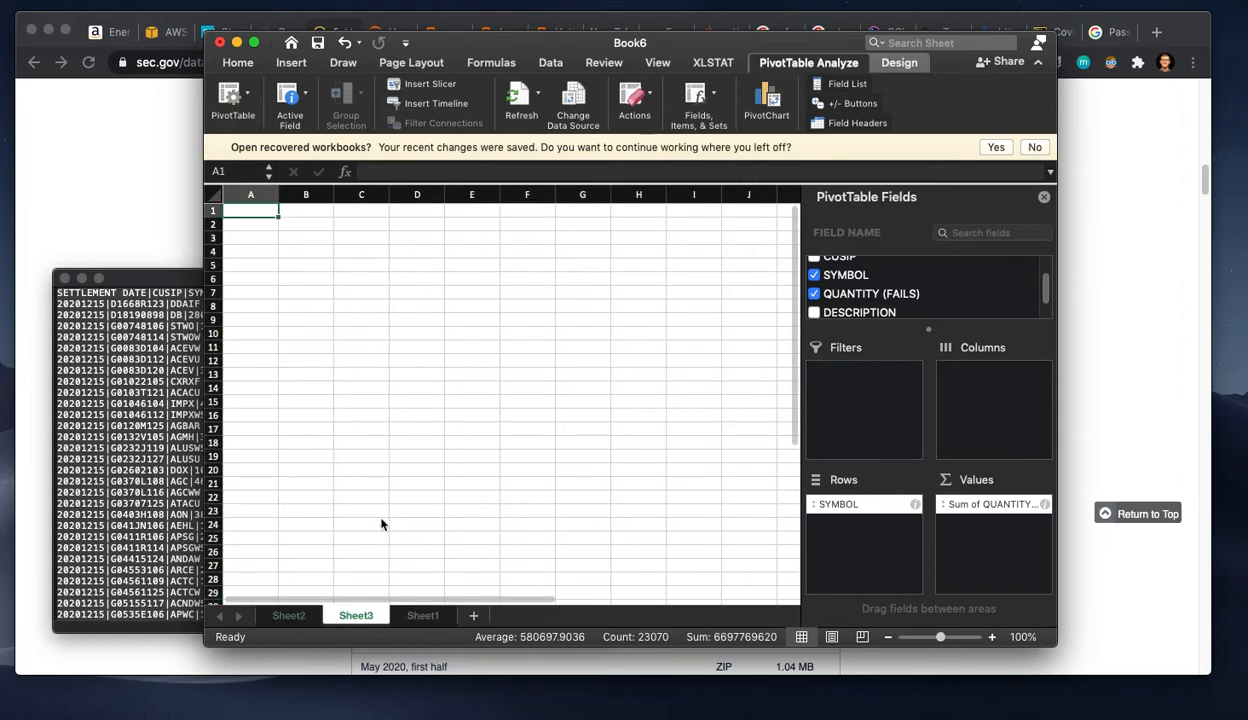
pyautogui.click(246, 97)
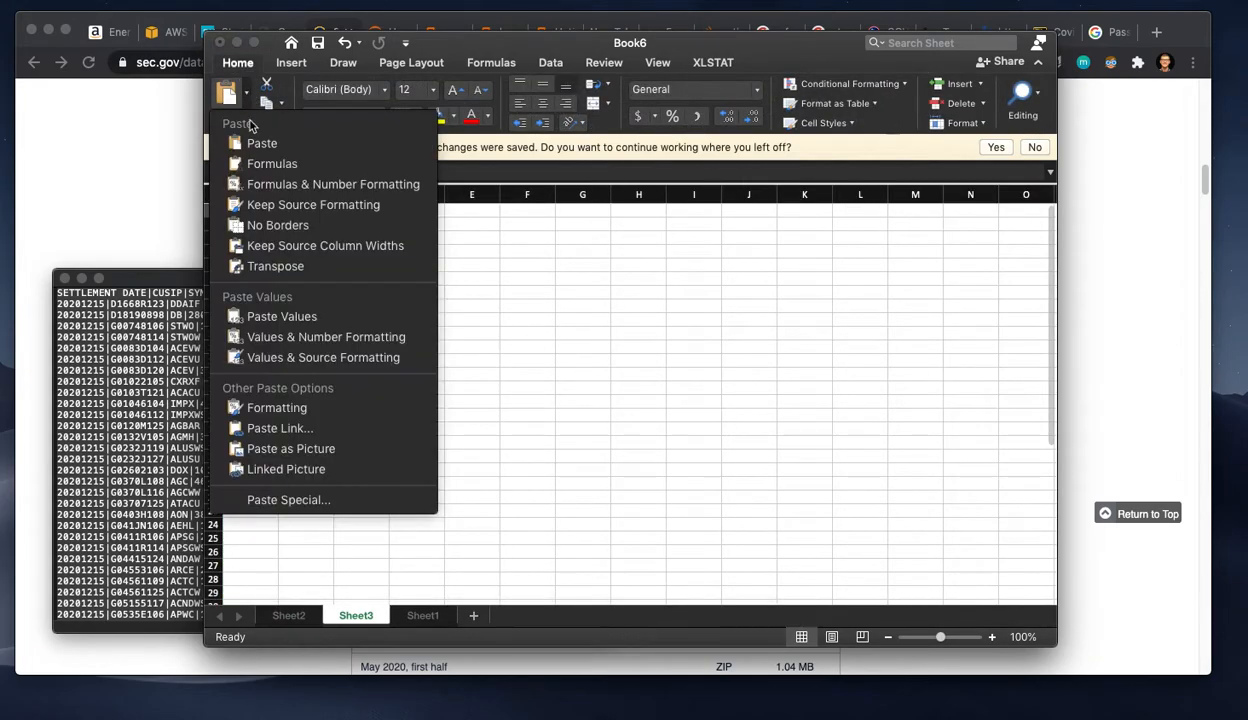
pyautogui.click(280, 318)
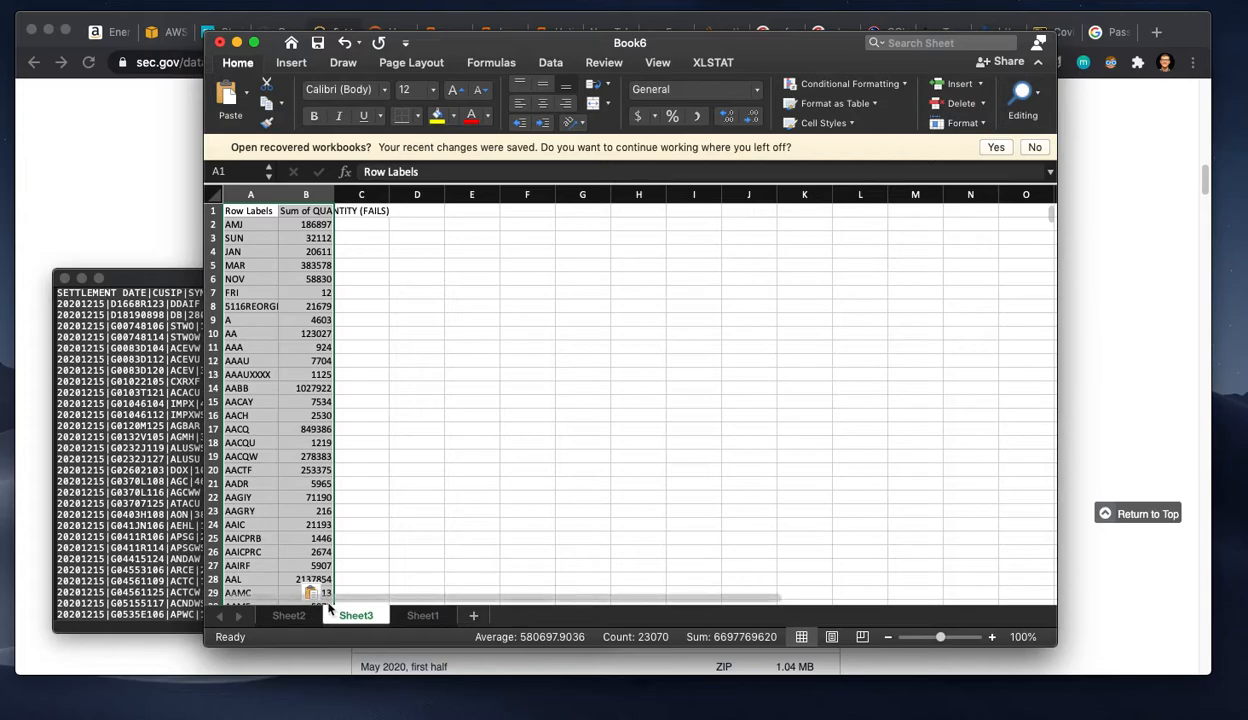
# Step: Sort the pasted data on Sheet3 by Sum of QUANTITY (FAILS) in descending order
pyautogui.hotkey('ctrl', 'pageup')
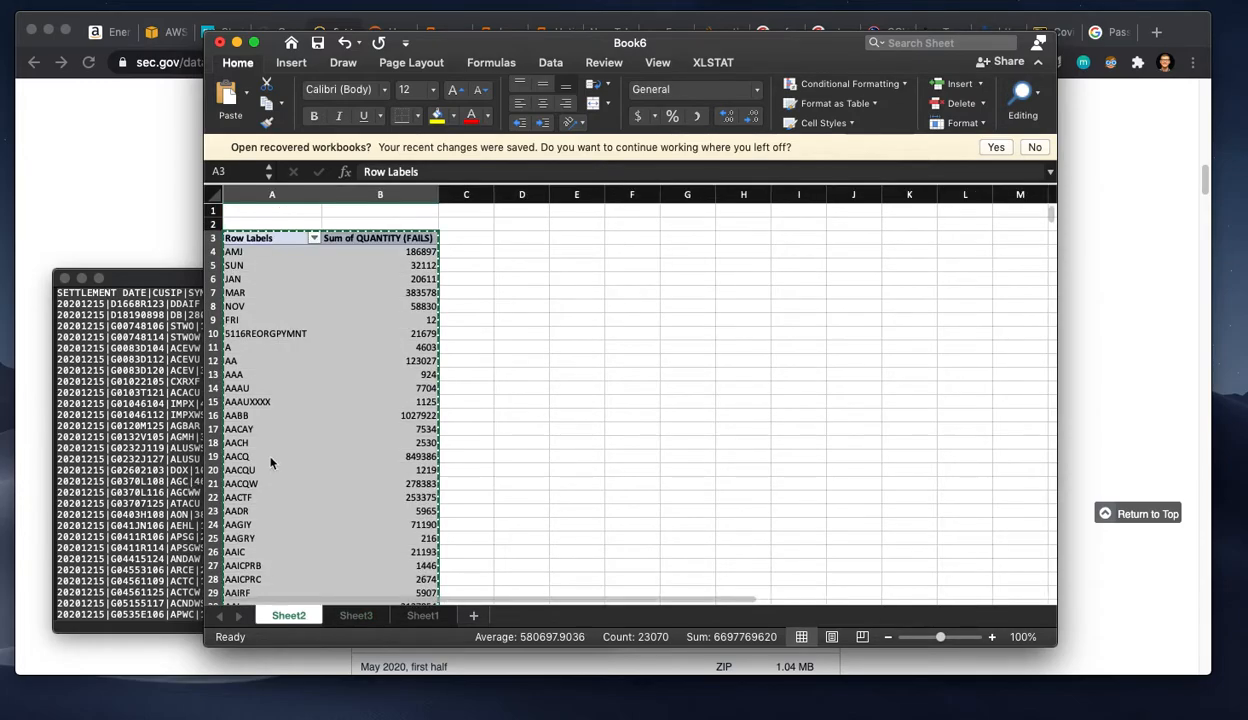
pyautogui.click(422, 615)
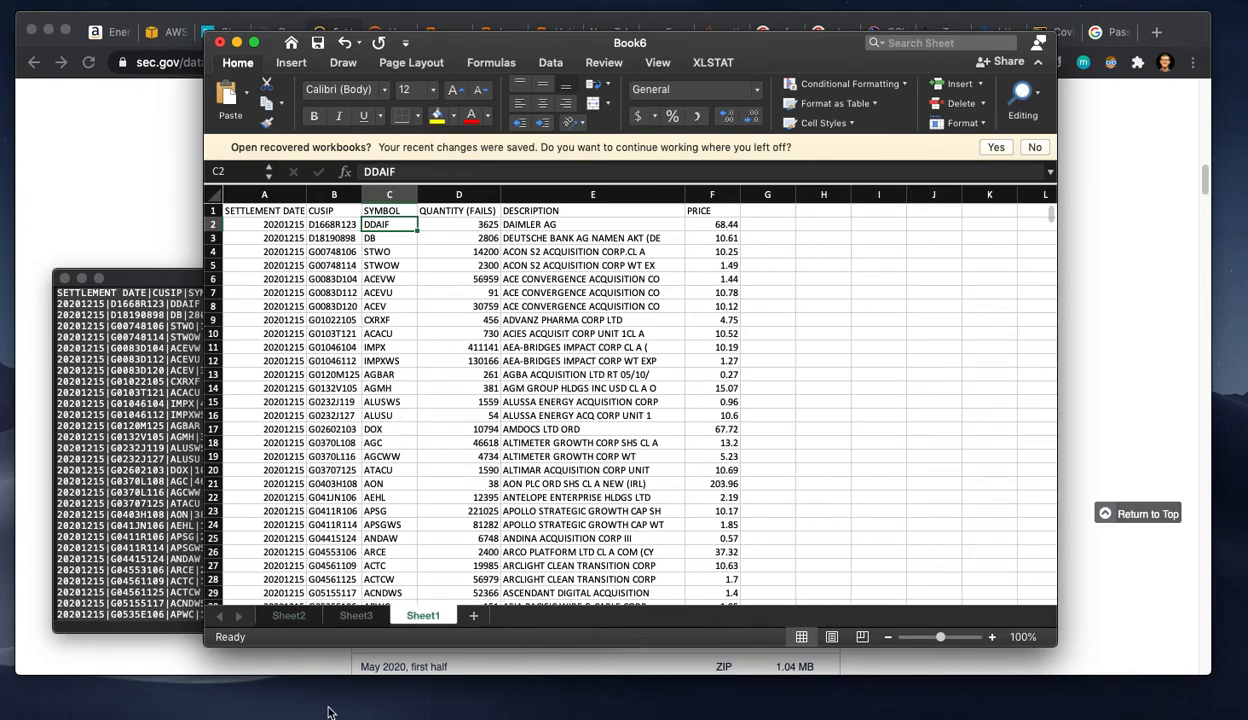
pyautogui.hotkey('ctrl', 'pageup')
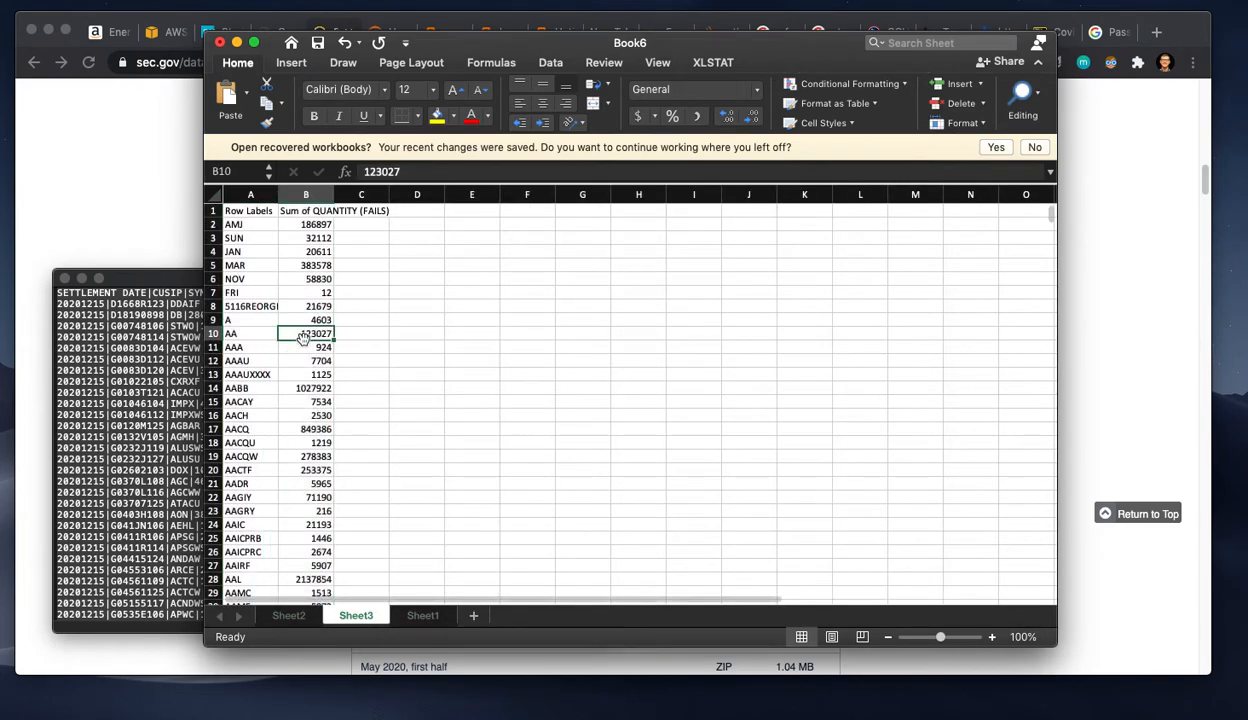
pyautogui.click(292, 210)
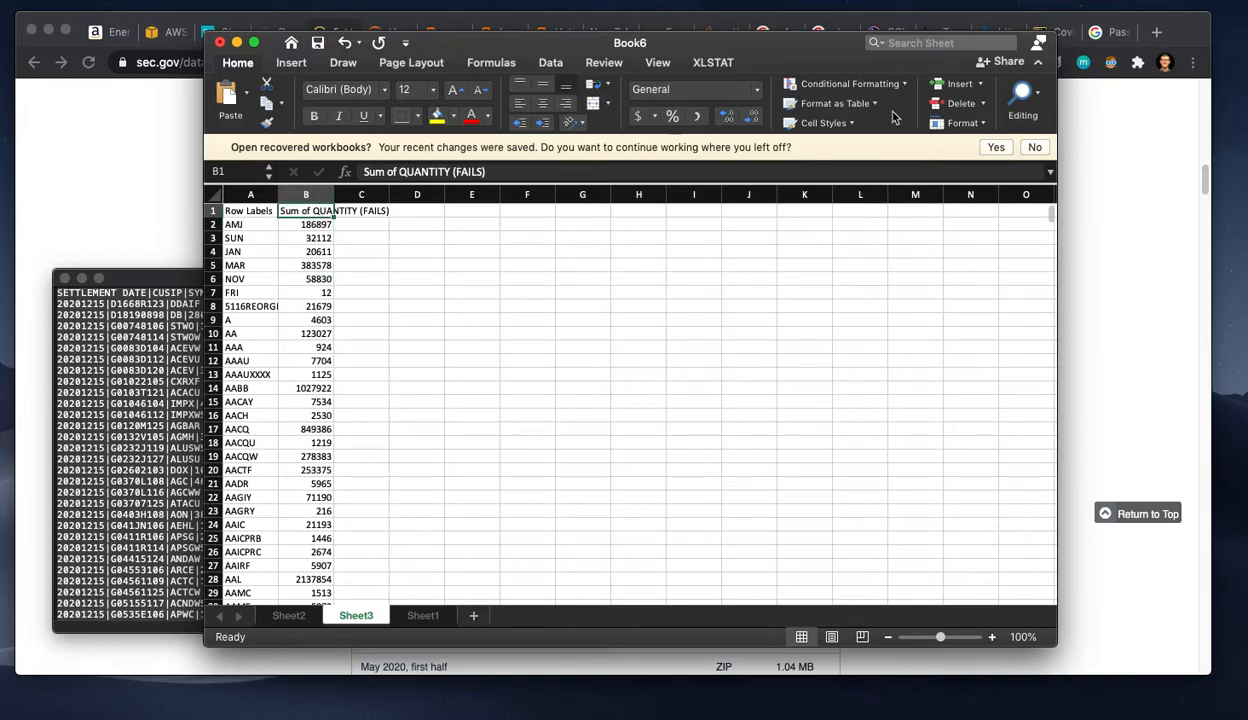
pyautogui.click(1023, 95)
pyautogui.click(1040, 152)
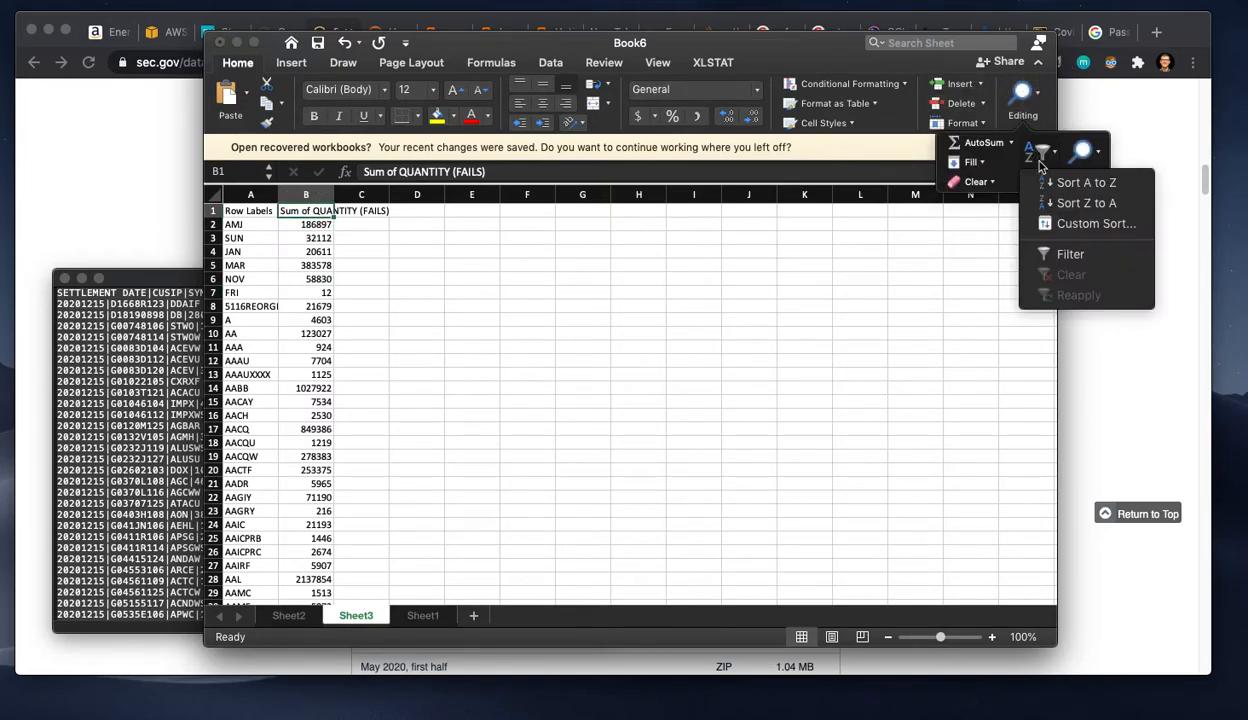
pyautogui.click(1073, 203)
# Step: Delete the Grand Total row from Sheet3 and check the tickers with the most fails
pyautogui.click(212, 224)
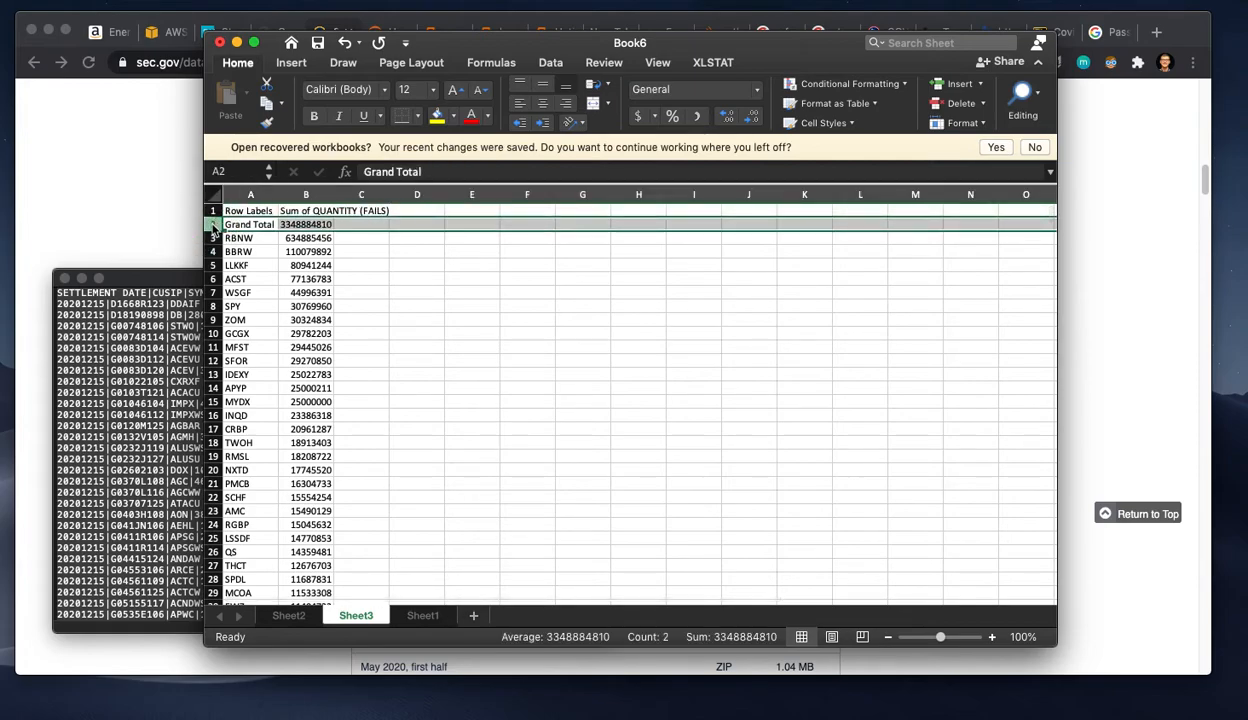
pyautogui.rightClick(212, 224)
pyautogui.click(252, 320)
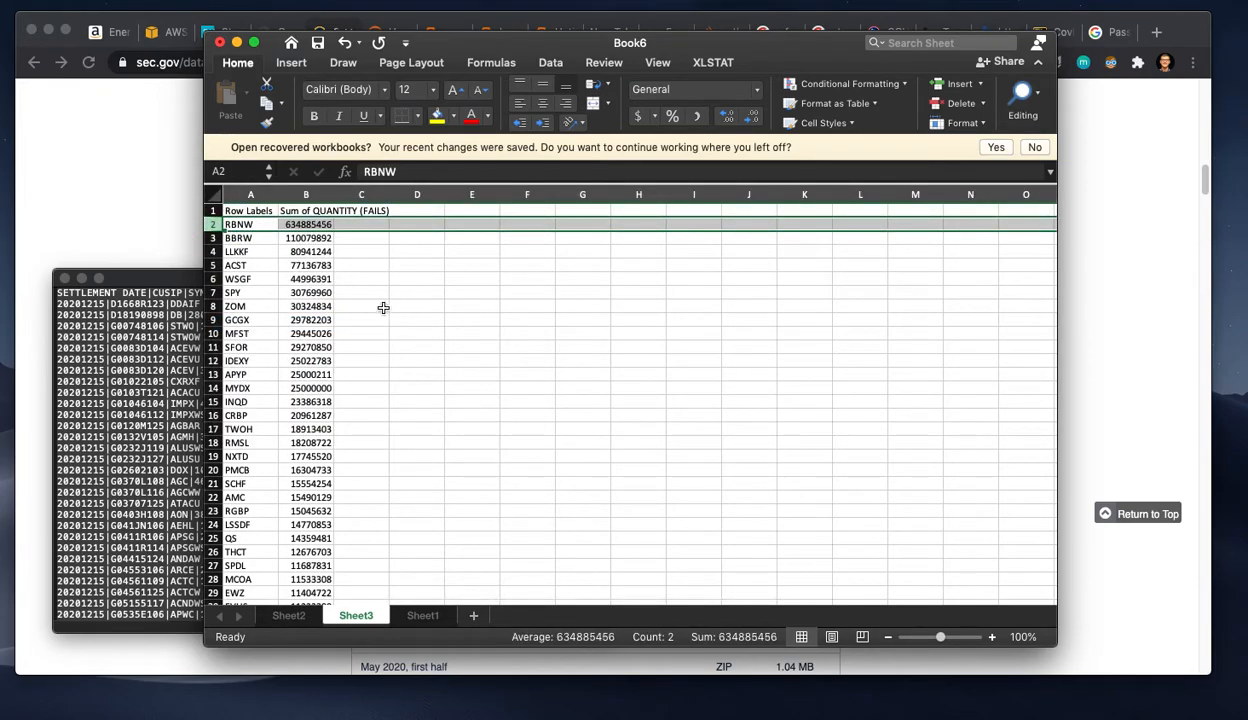
pyautogui.click(285, 265)
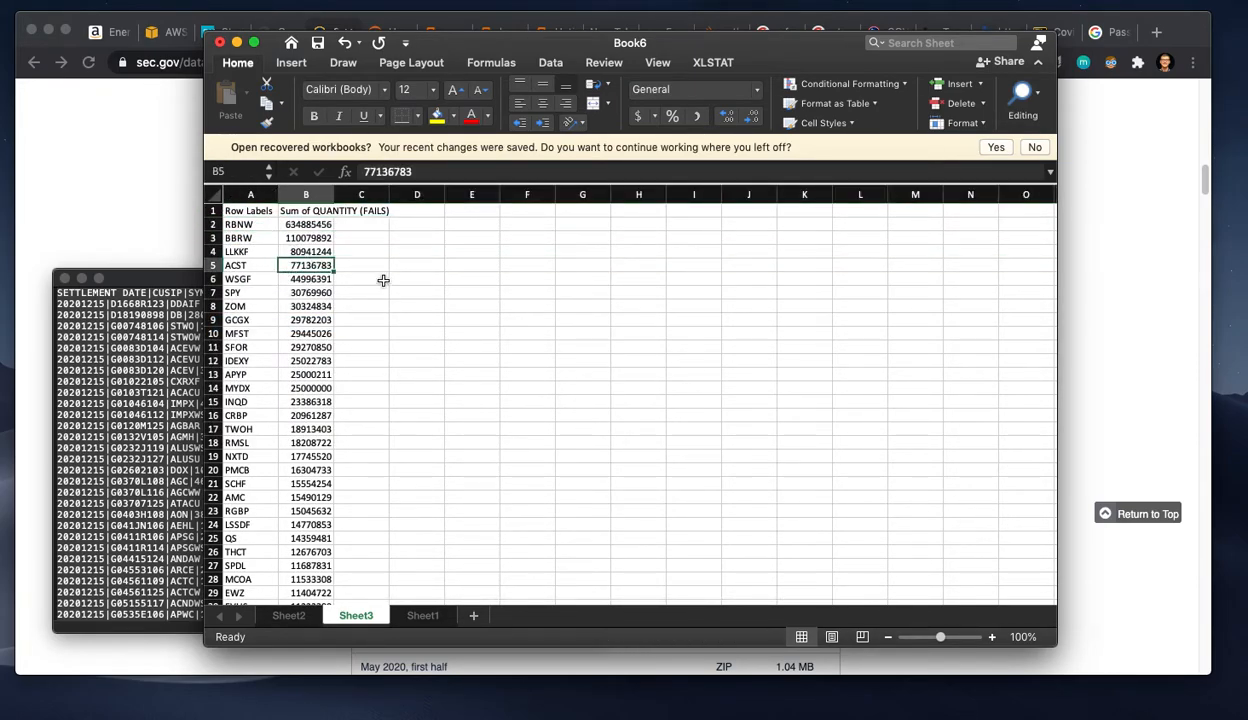
pyautogui.click(293, 225)
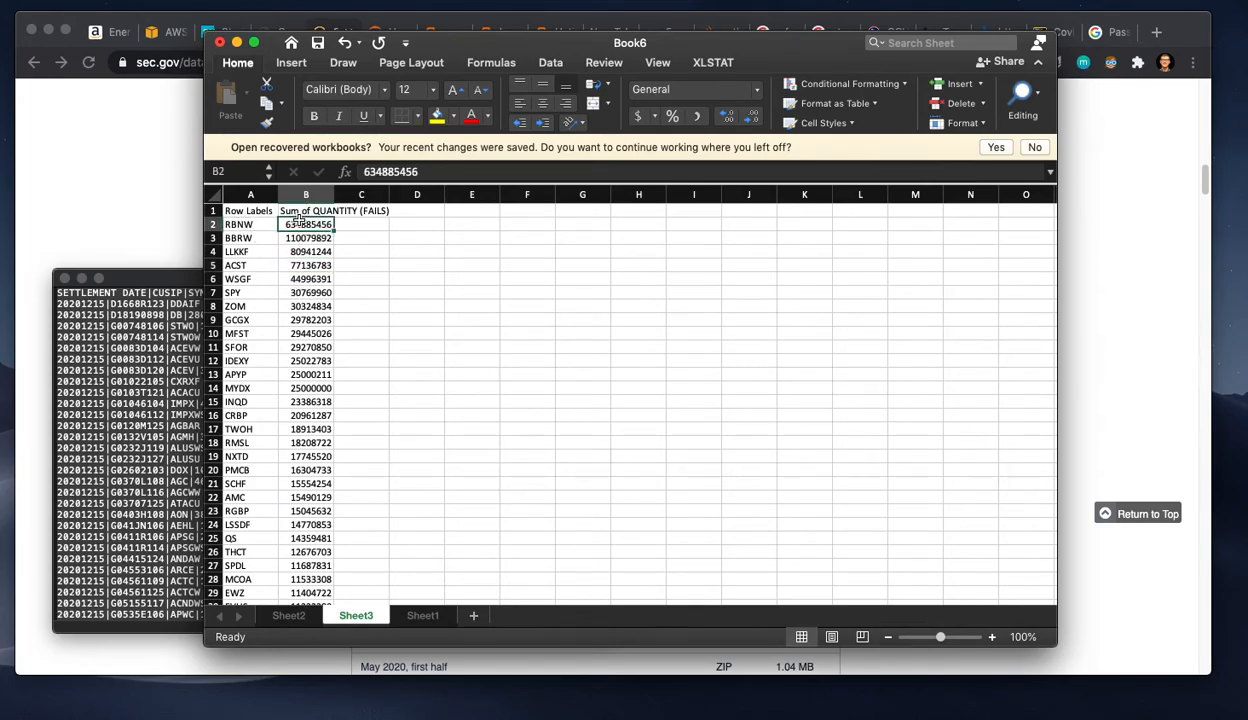
# Step: Generate an XLSTAT histogram of the continuous data in Sheet3!$B:$B and review its summary statistics and chart
pyautogui.click(712, 61)
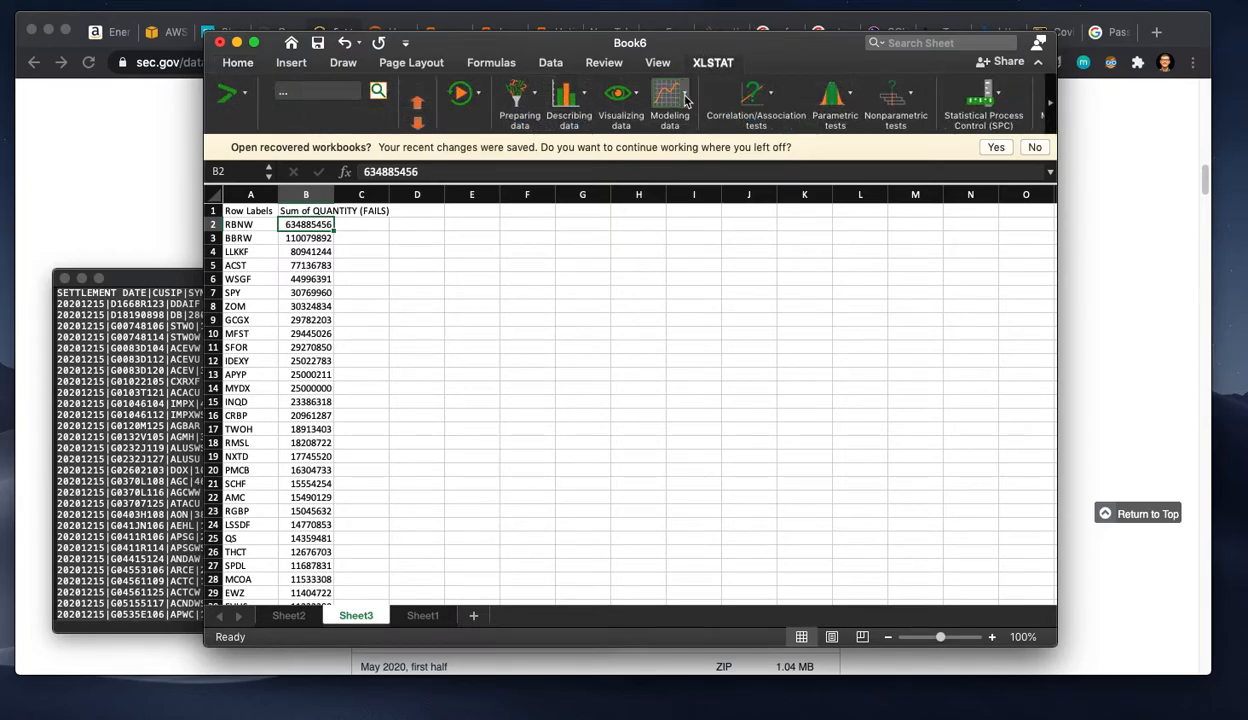
pyautogui.click(617, 93)
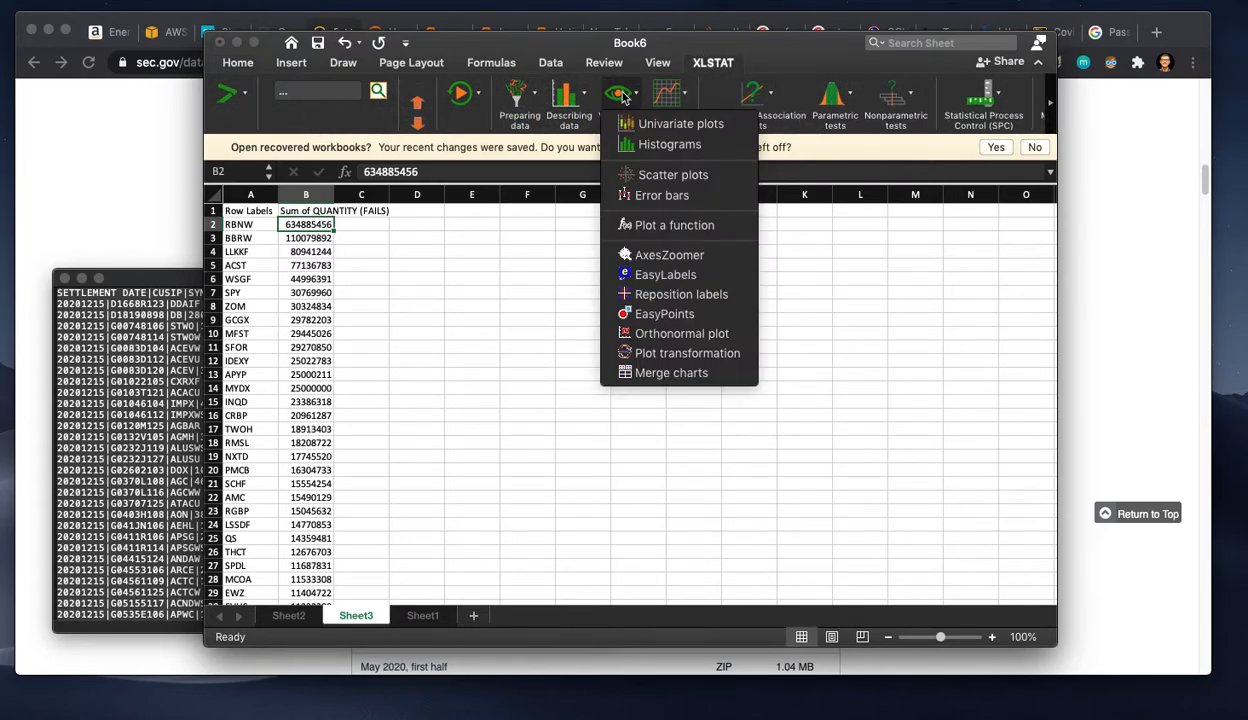
pyautogui.click(662, 146)
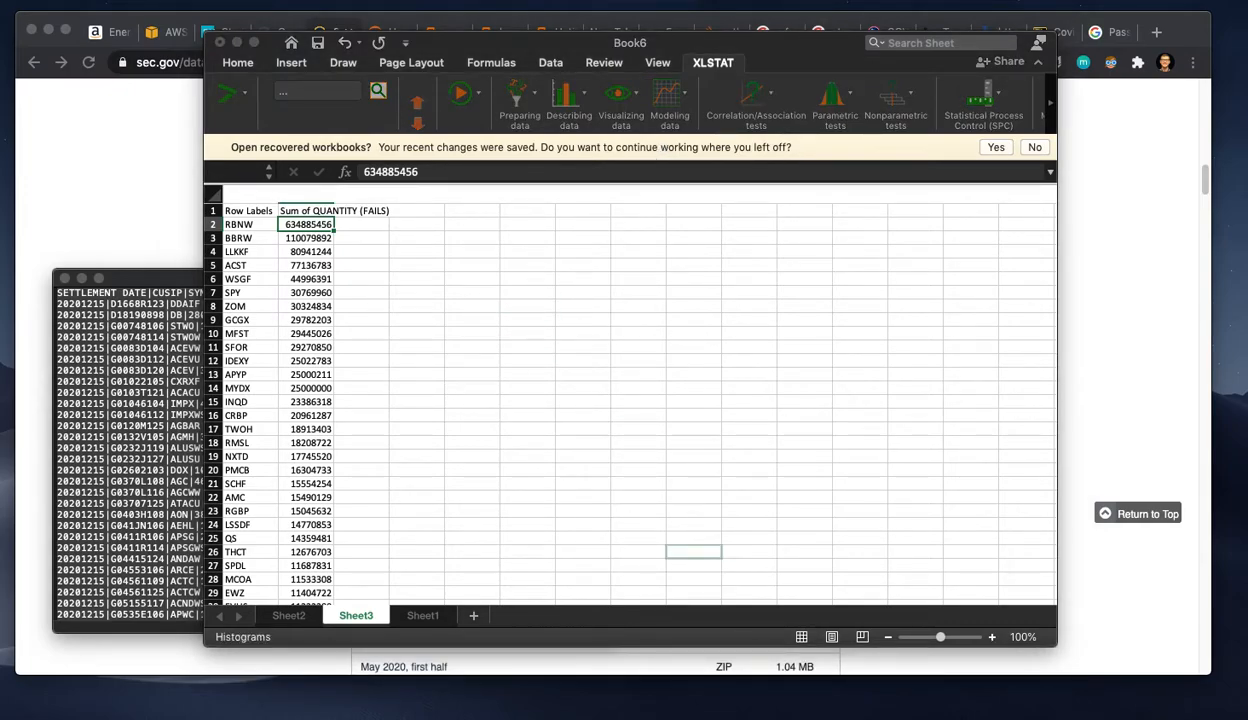
pyautogui.moveTo(841, 406); pyautogui.dragTo(803, 299)
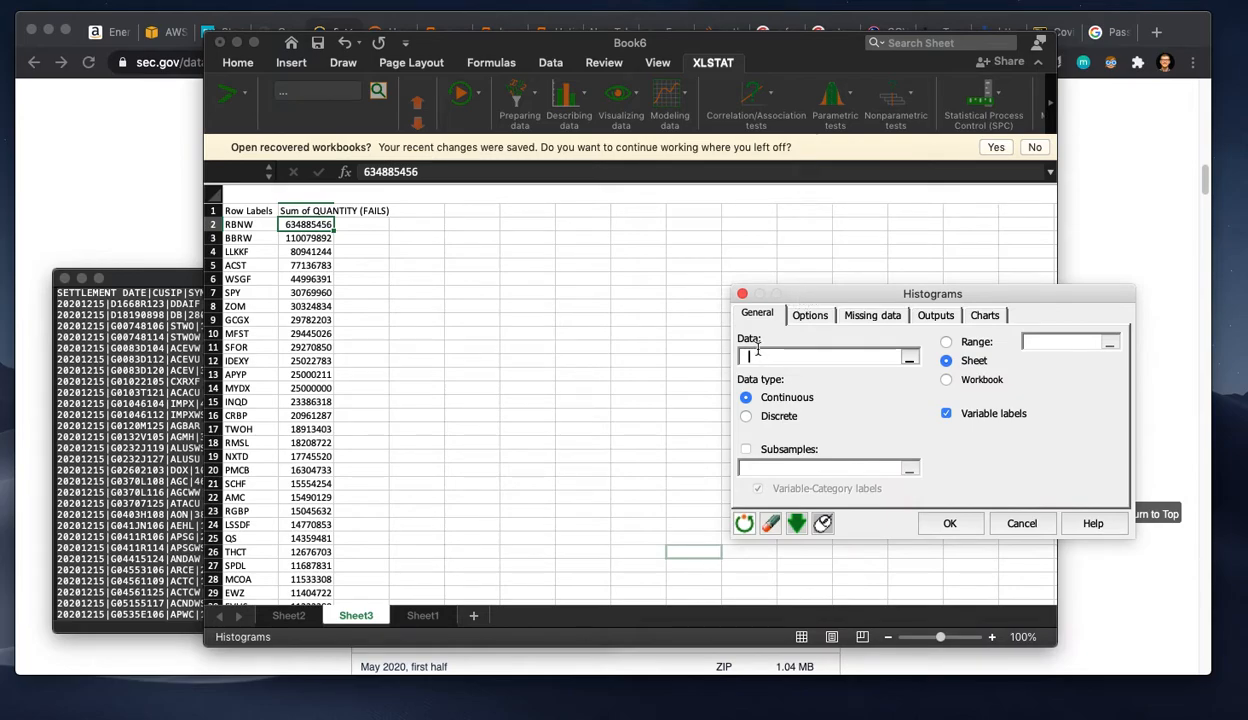
pyautogui.click(328, 190)
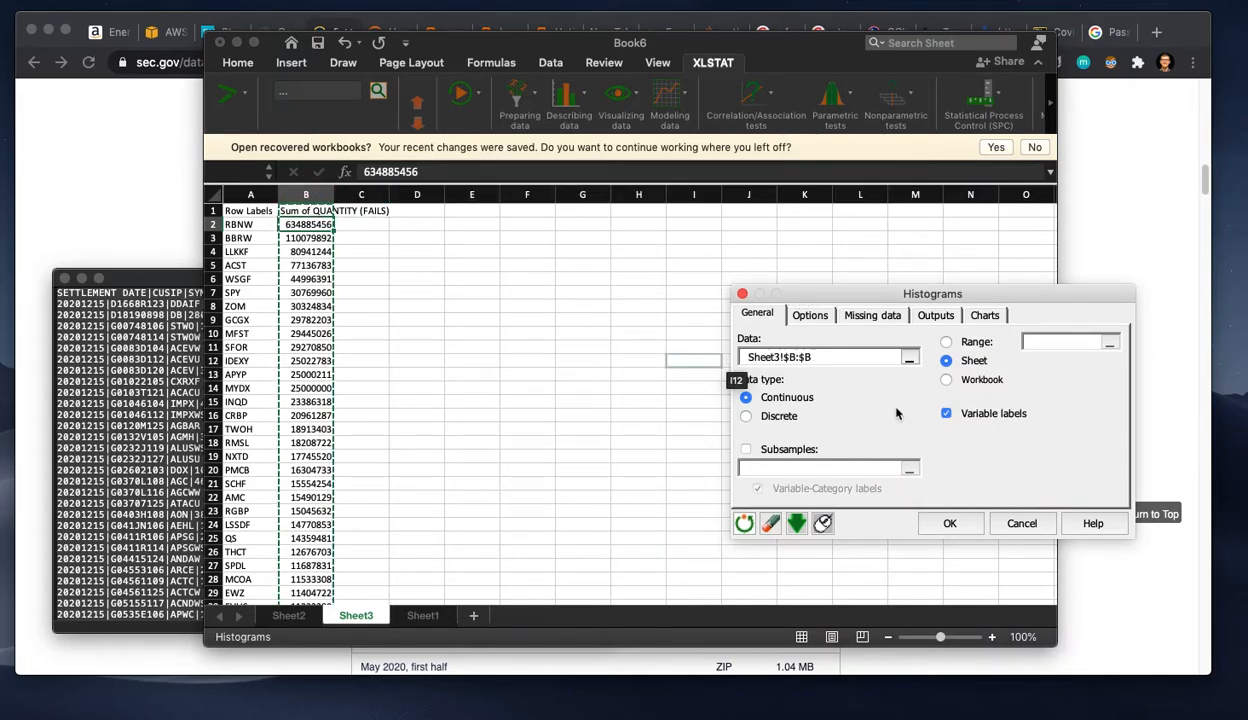
pyautogui.click(950, 524)
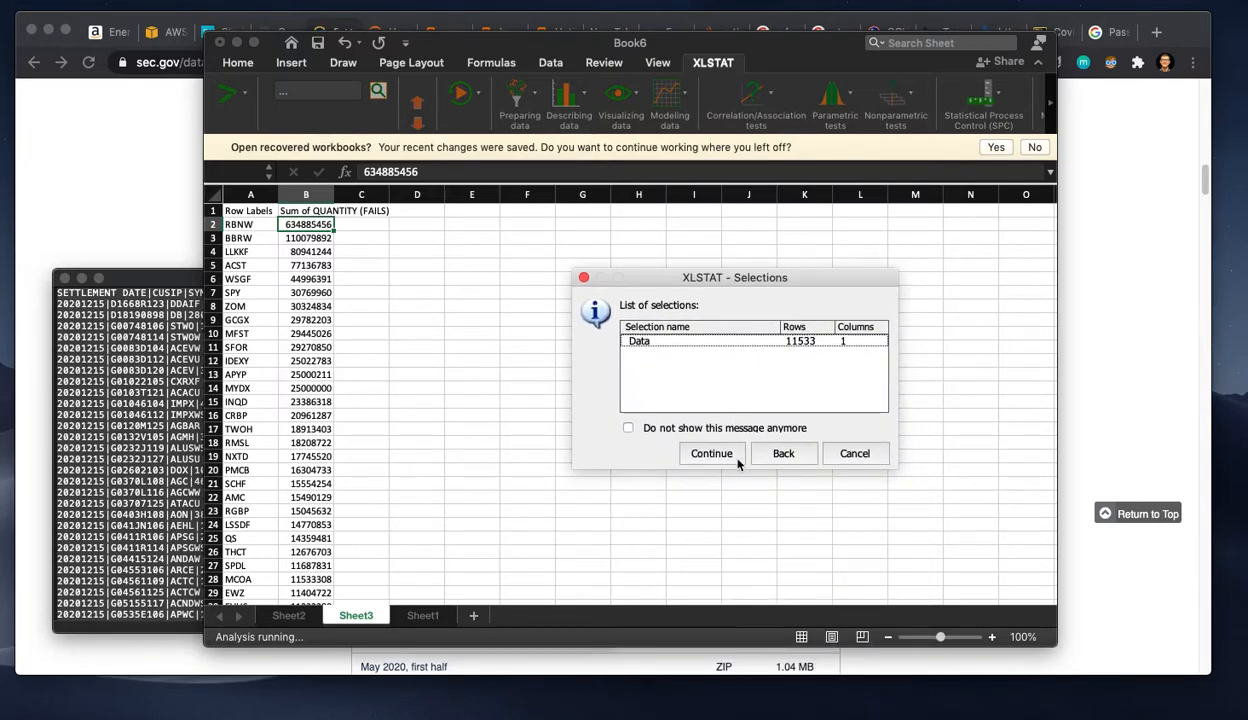
pyautogui.click(722, 456)
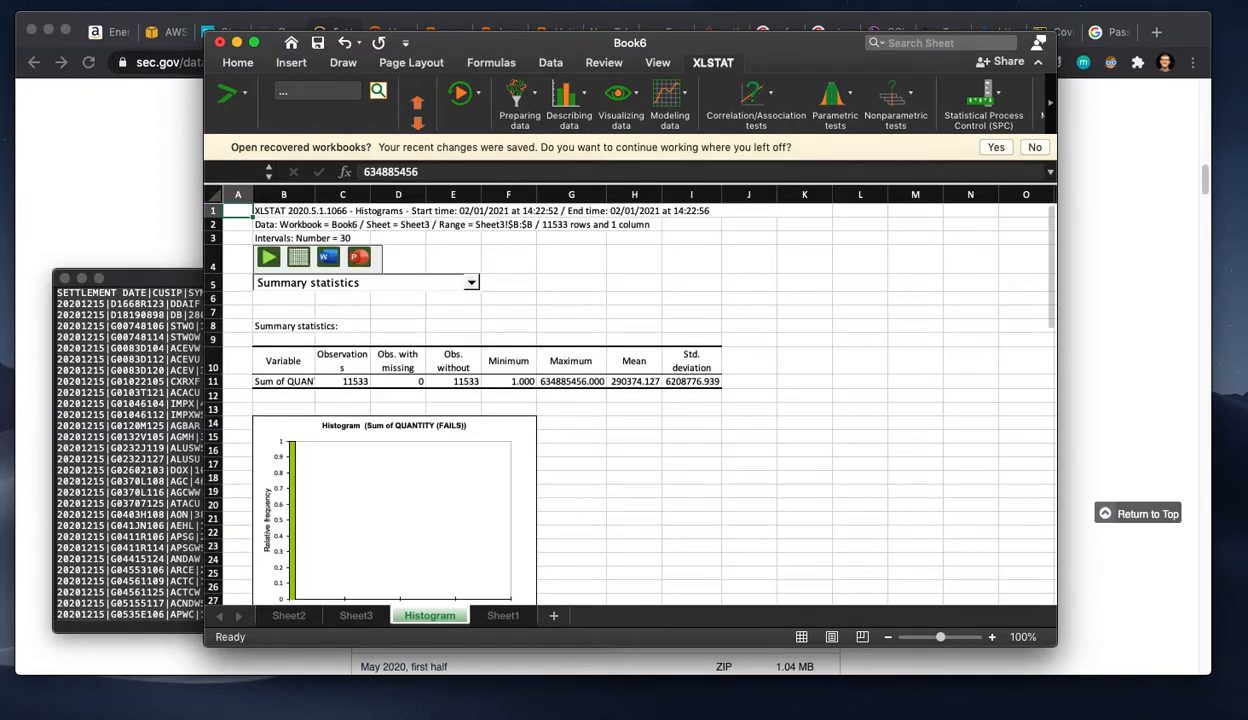
pyautogui.scroll(-3, 510, 500)
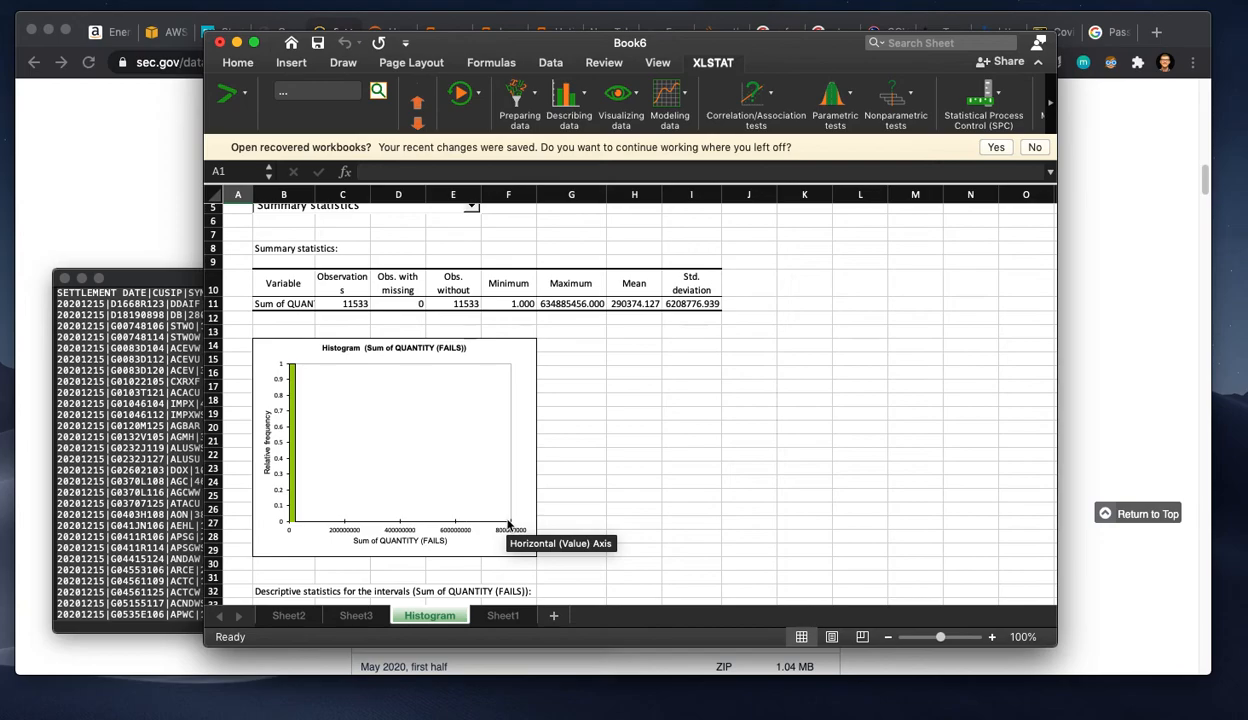
# Step: Delete the outlier rows for RBNW, BBRW, LLKKF and ACST from Sheet3
pyautogui.click(356, 615)
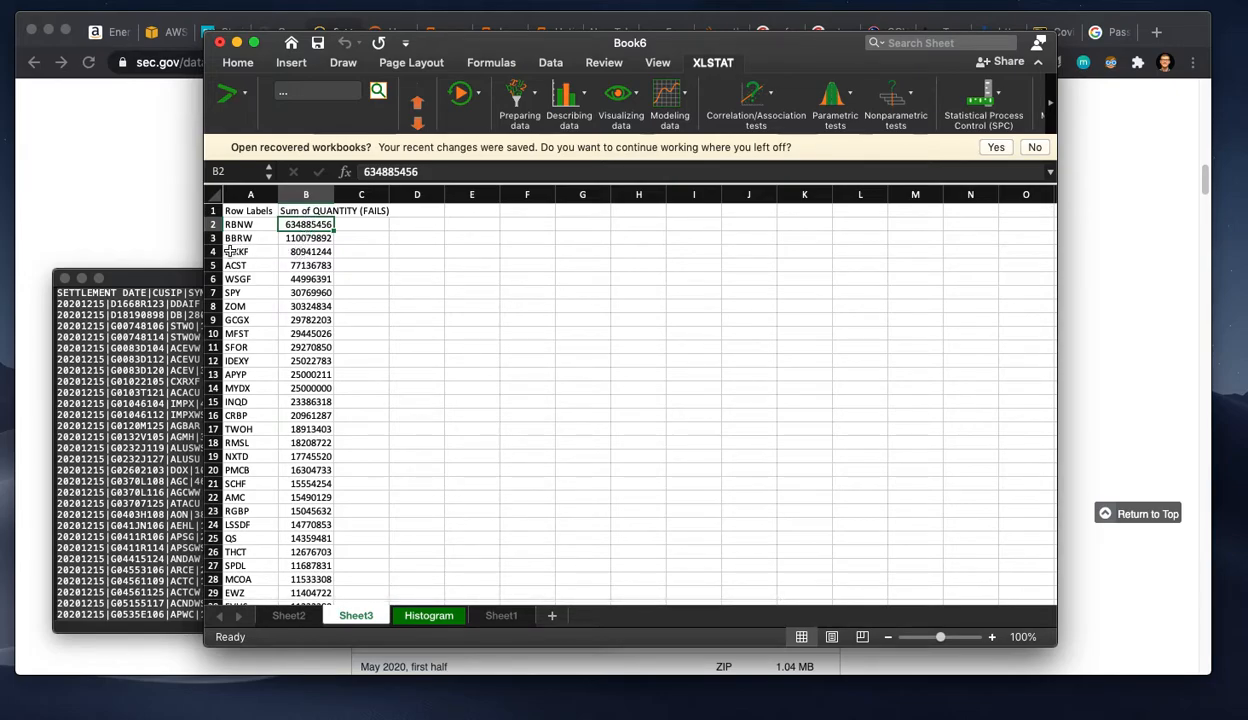
pyautogui.moveTo(212, 251); pyautogui.dragTo(212, 224)
pyautogui.rightClick(374, 237)
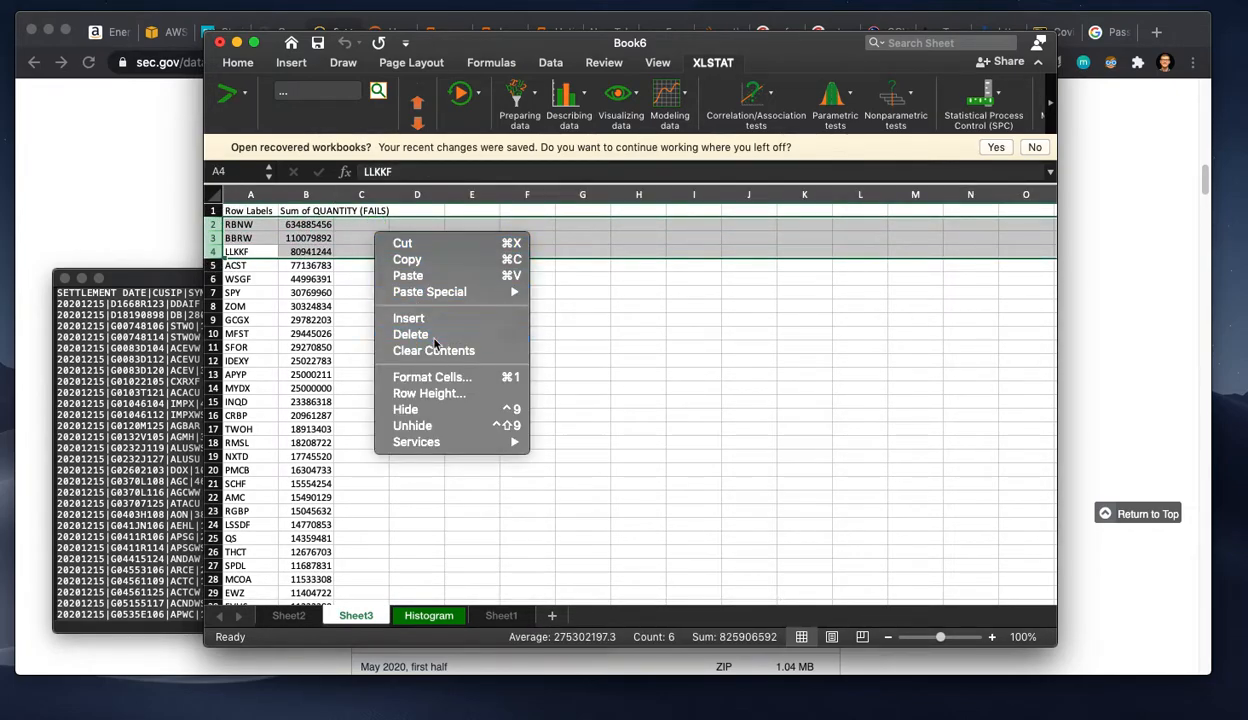
pyautogui.click(400, 326)
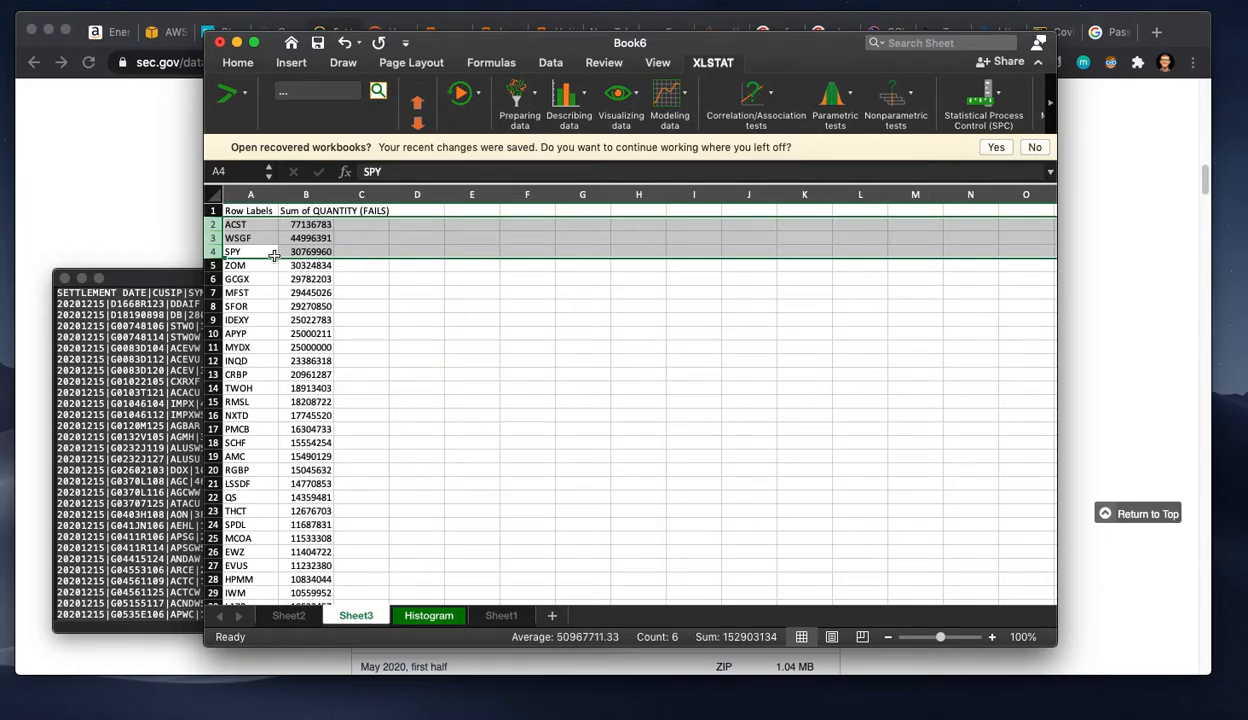
pyautogui.click(217, 224)
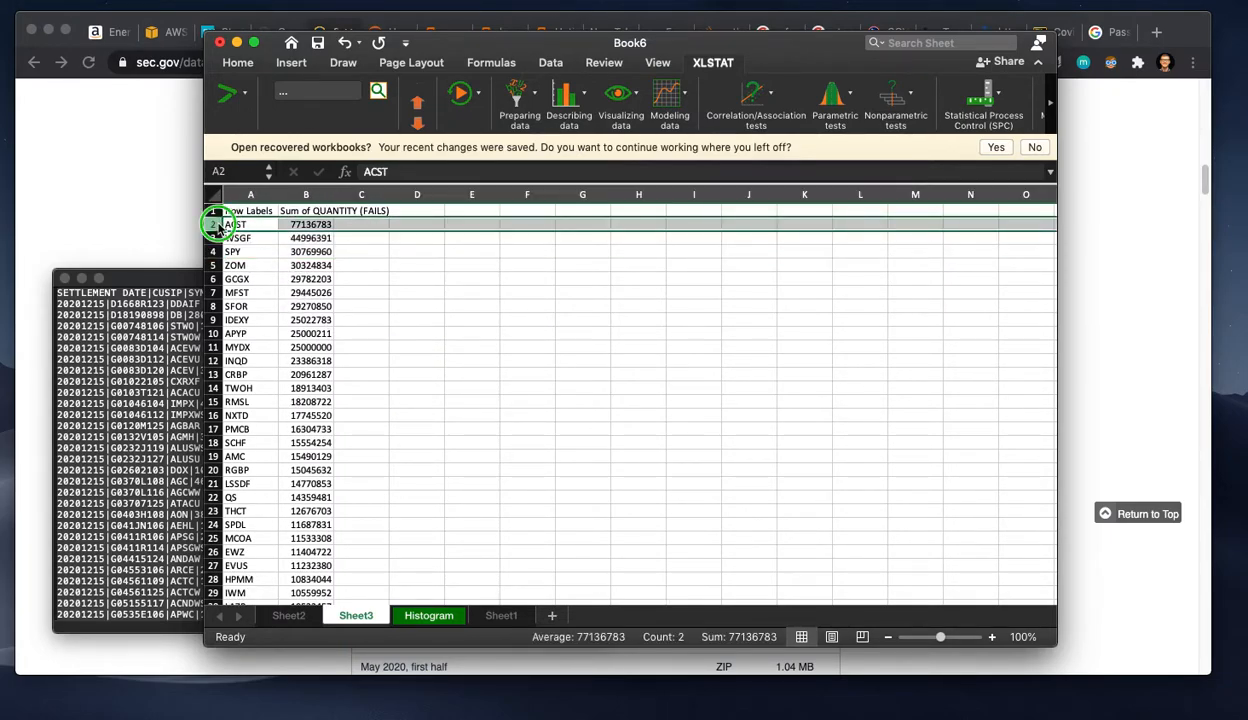
pyautogui.rightClick(226, 224)
pyautogui.click(268, 322)
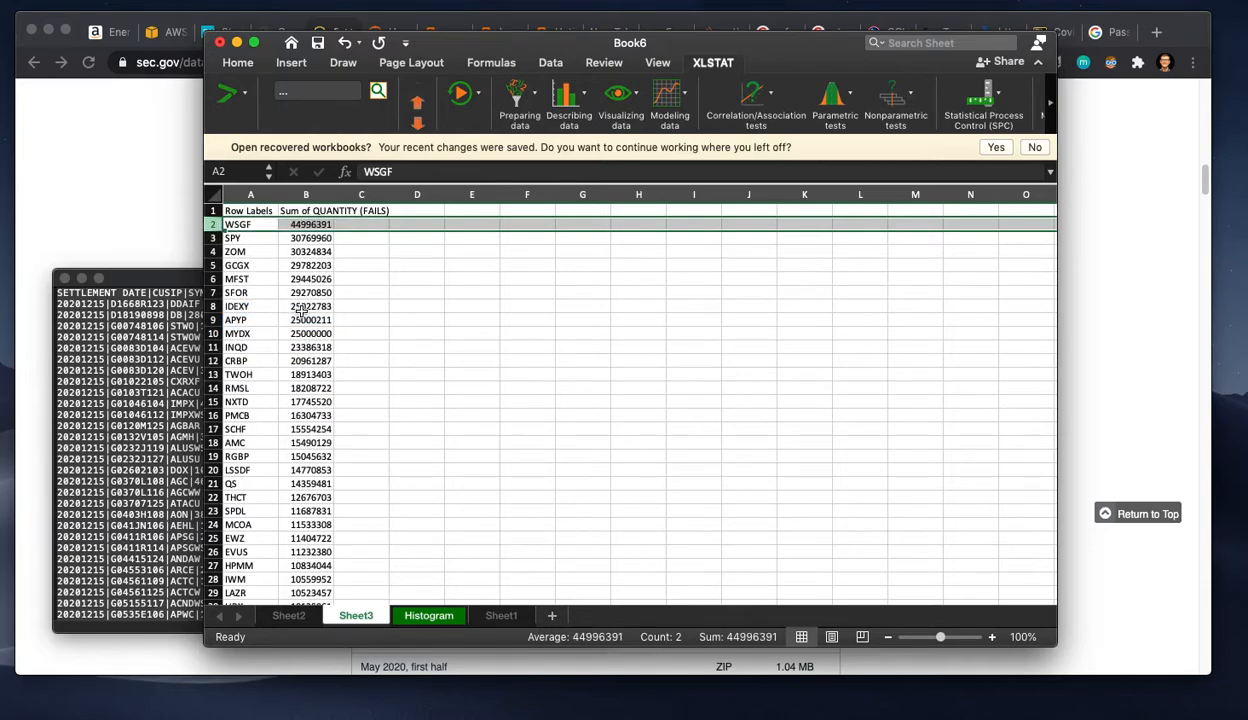
pyautogui.click(303, 306)
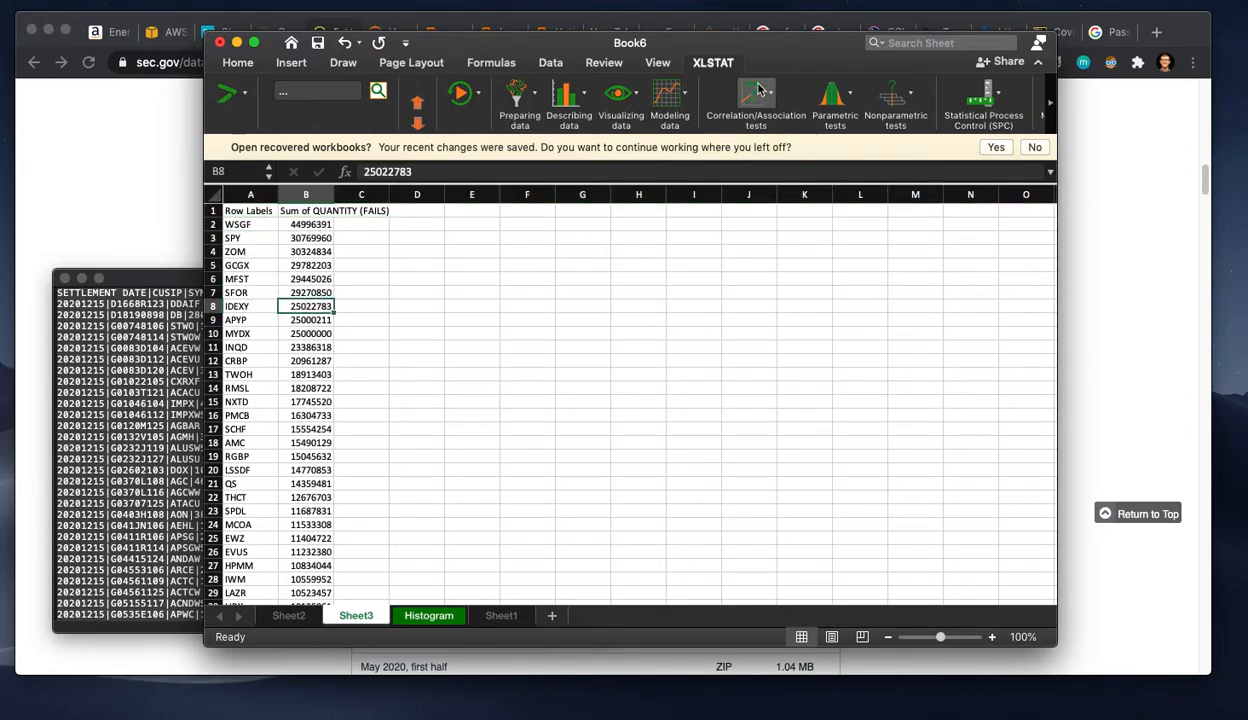
# Step: Generate a second XLSTAT histogram of the continuous data in Sheet3!$B:$B without the outliers and review its statistics and chart
pyautogui.click(629, 93)
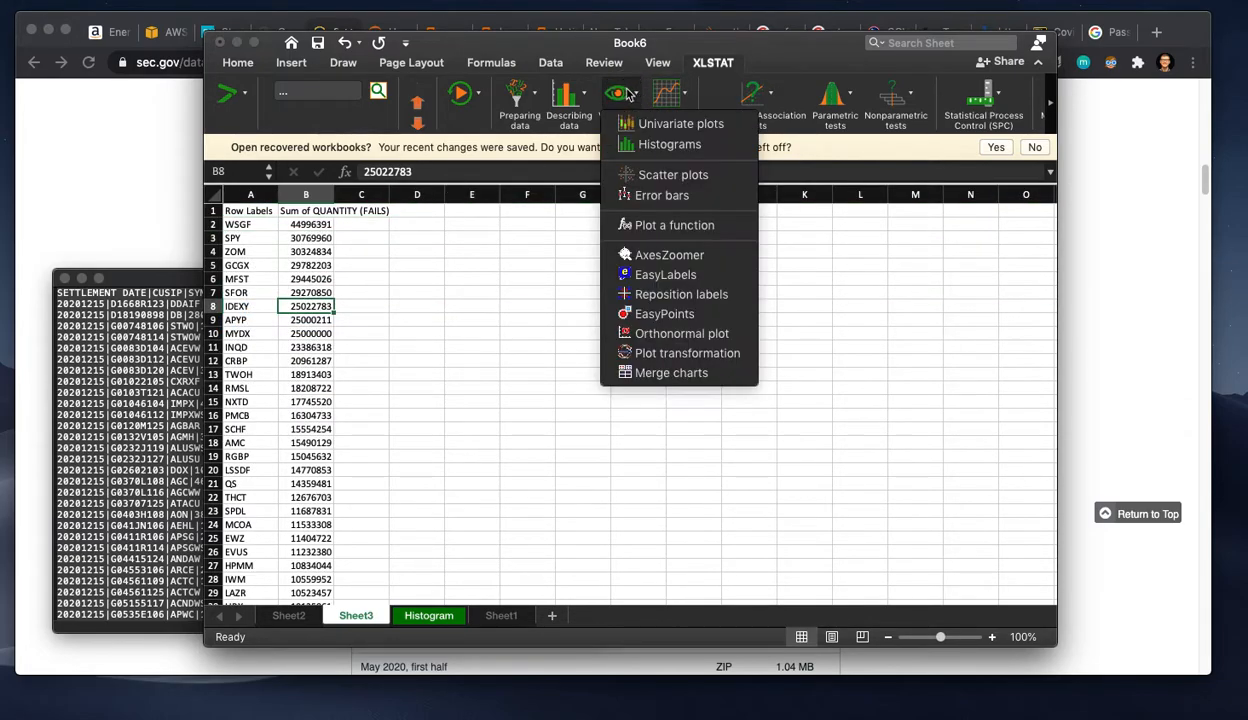
pyautogui.click(642, 137)
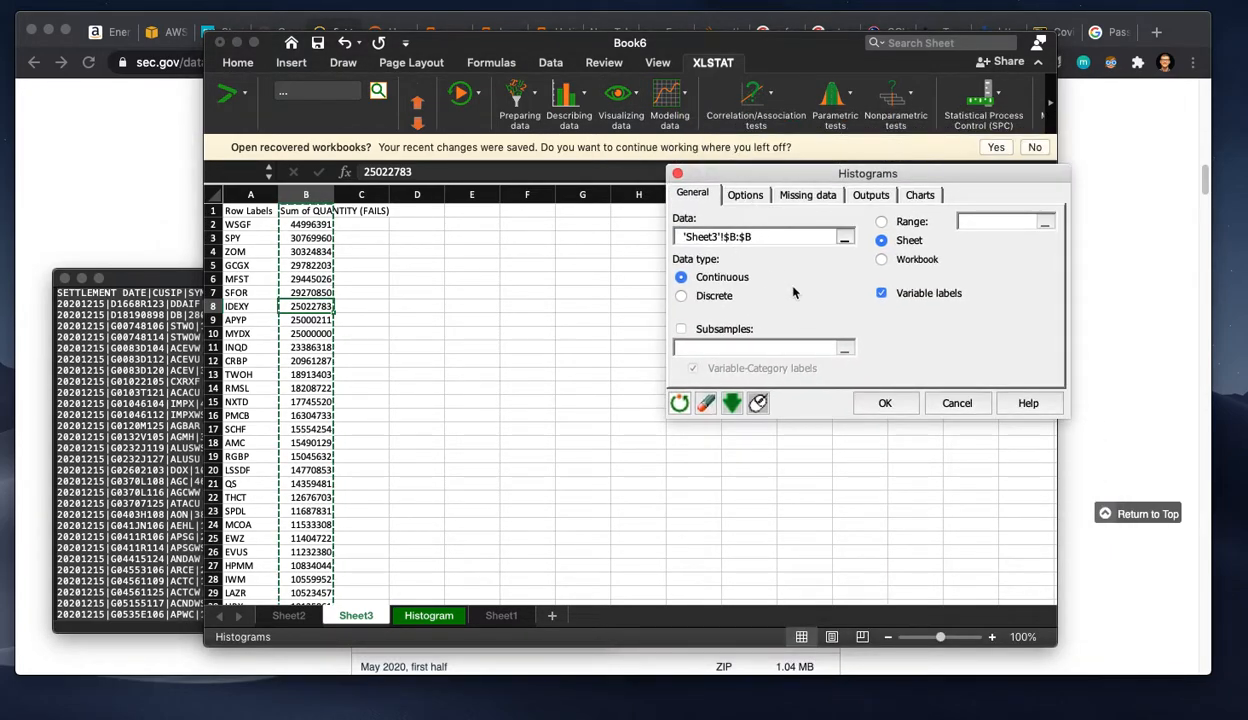
pyautogui.click(888, 404)
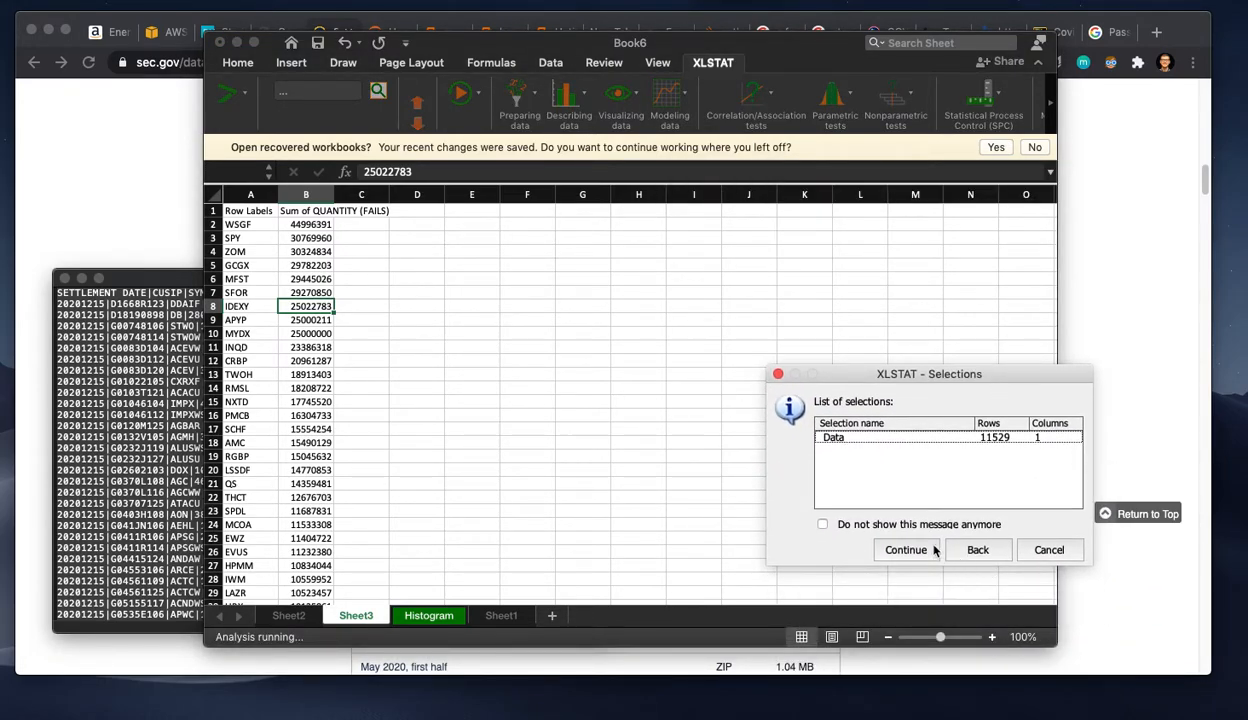
pyautogui.click(910, 557)
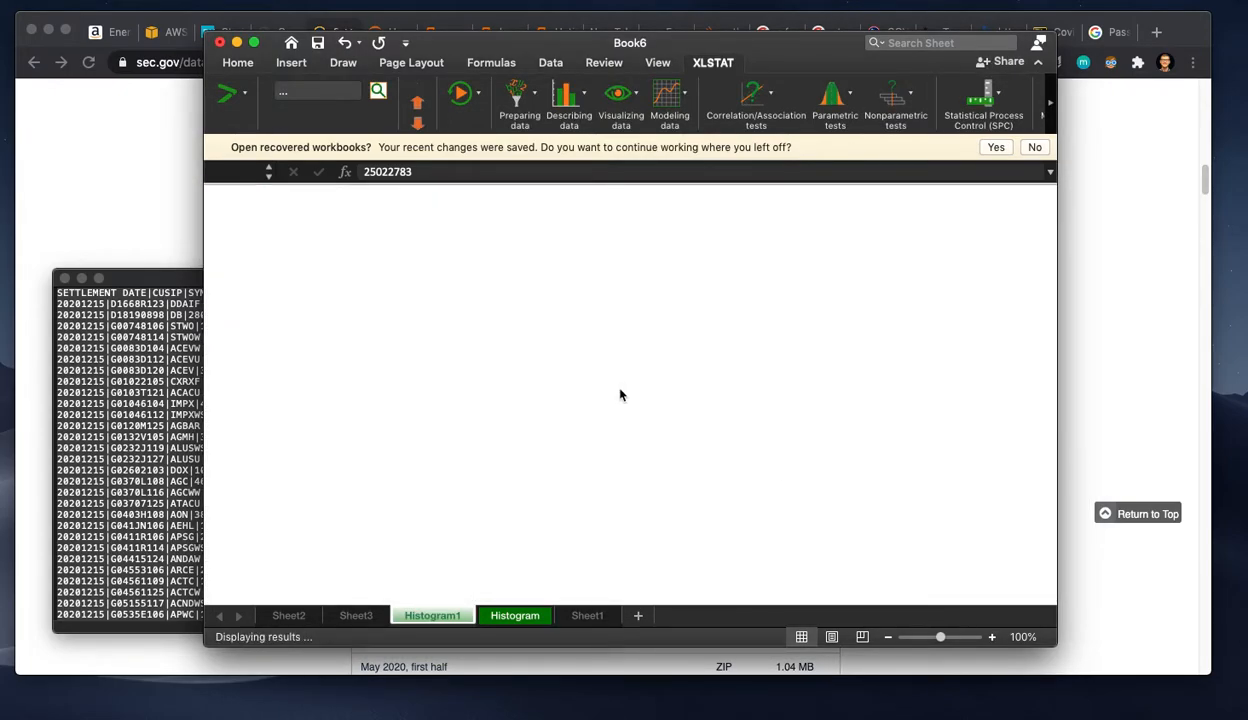
pyautogui.scroll(-2, 532, 440)
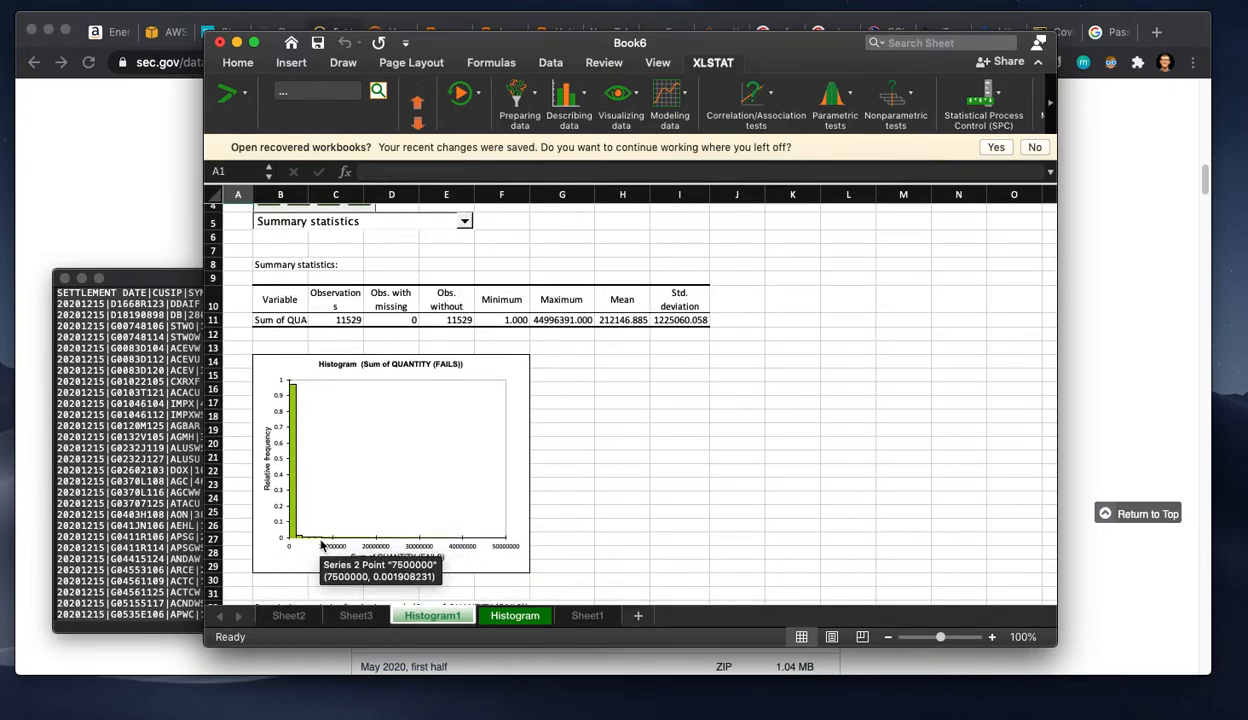
# Step: Search Sheet3 for GME and check where it ranks between the first and last tickers of the list
pyautogui.click(356, 616)
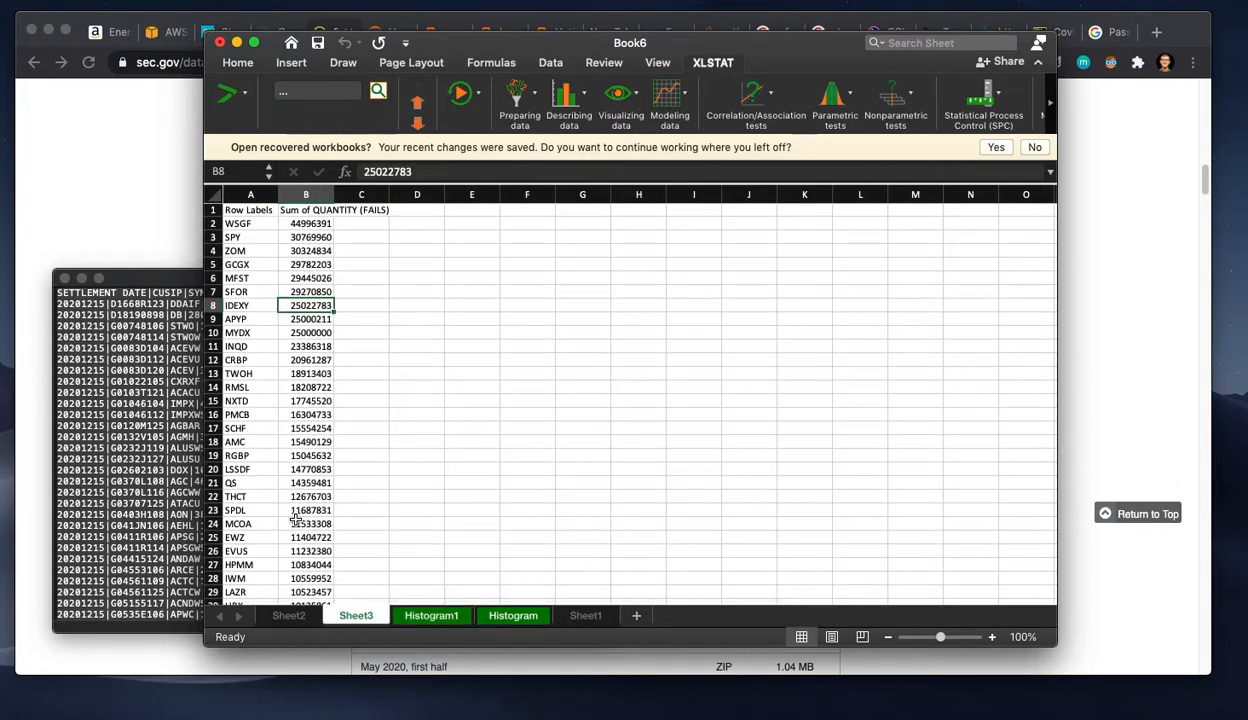
pyautogui.scroll(-9, 283, 440)
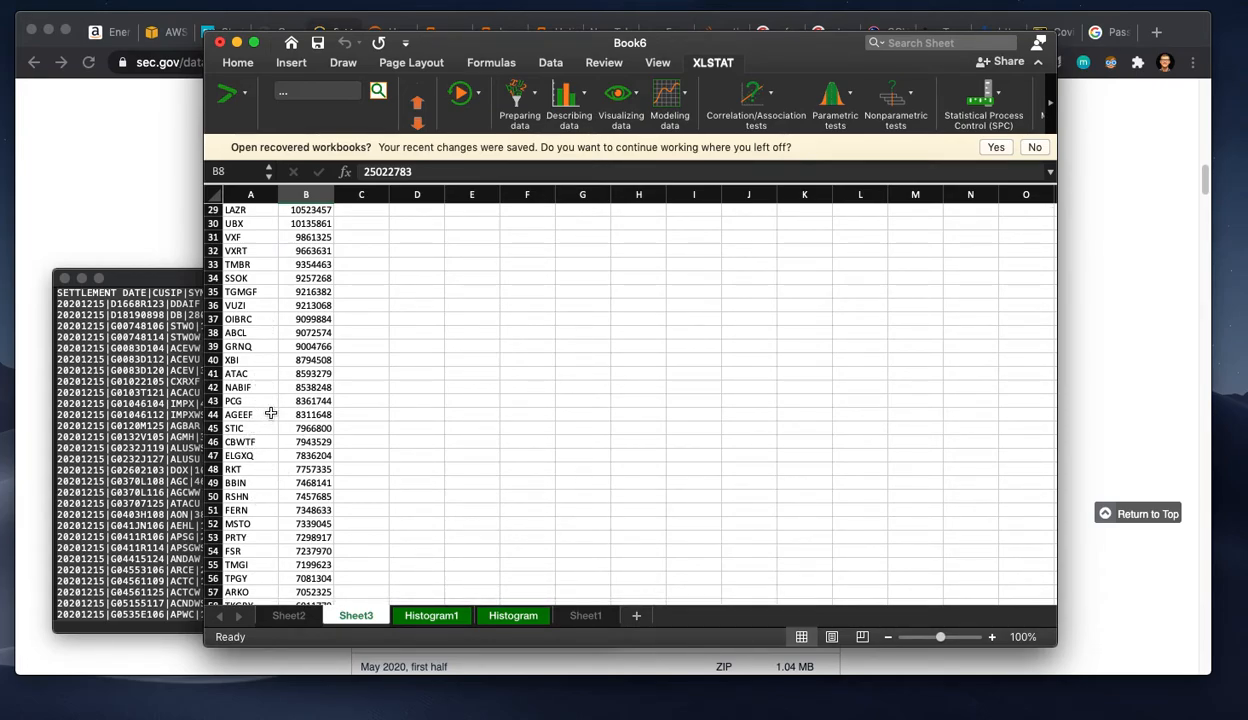
pyautogui.press('super+f')
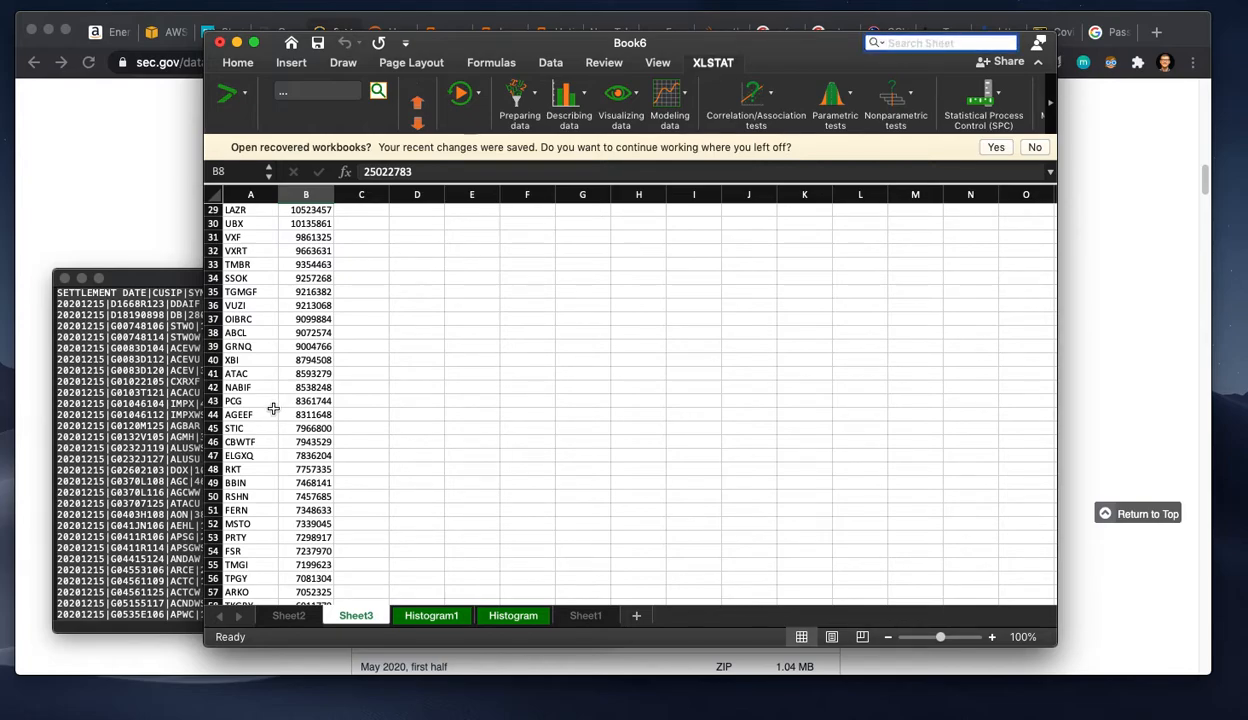
pyautogui.write('GME')
pyautogui.press('Return')
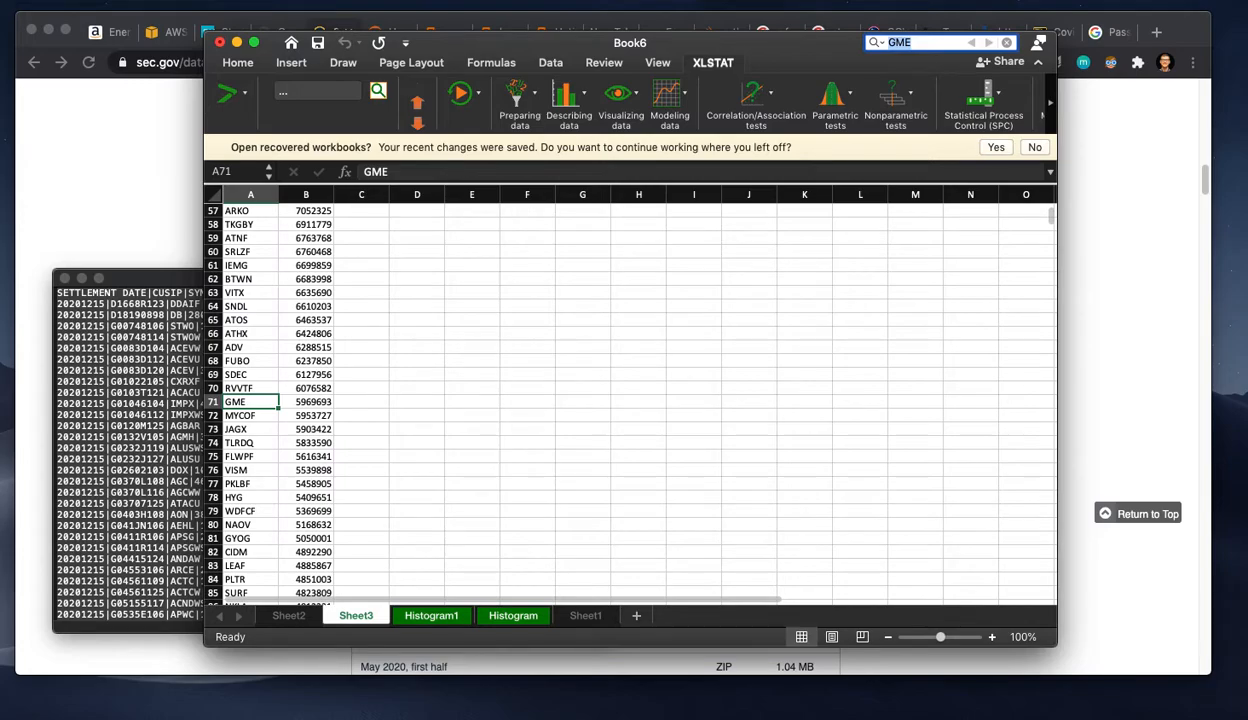
pyautogui.moveTo(270, 403); pyautogui.dragTo(309, 405)
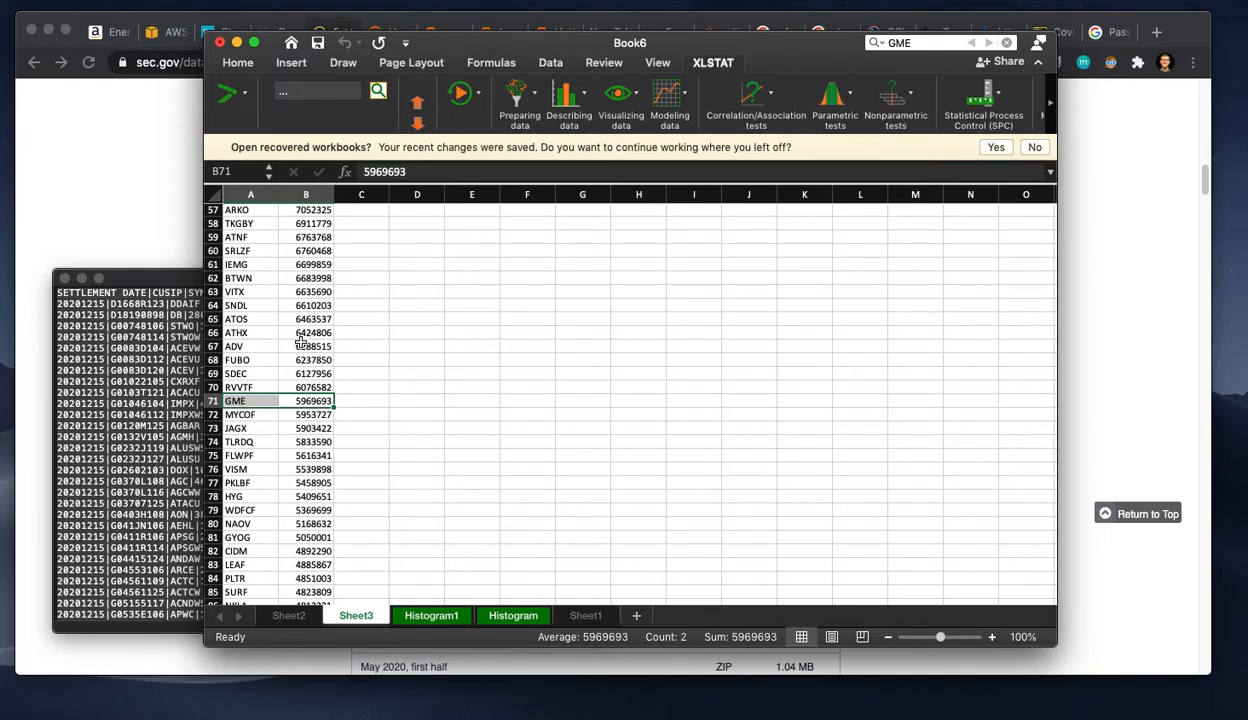
pyautogui.click(262, 403)
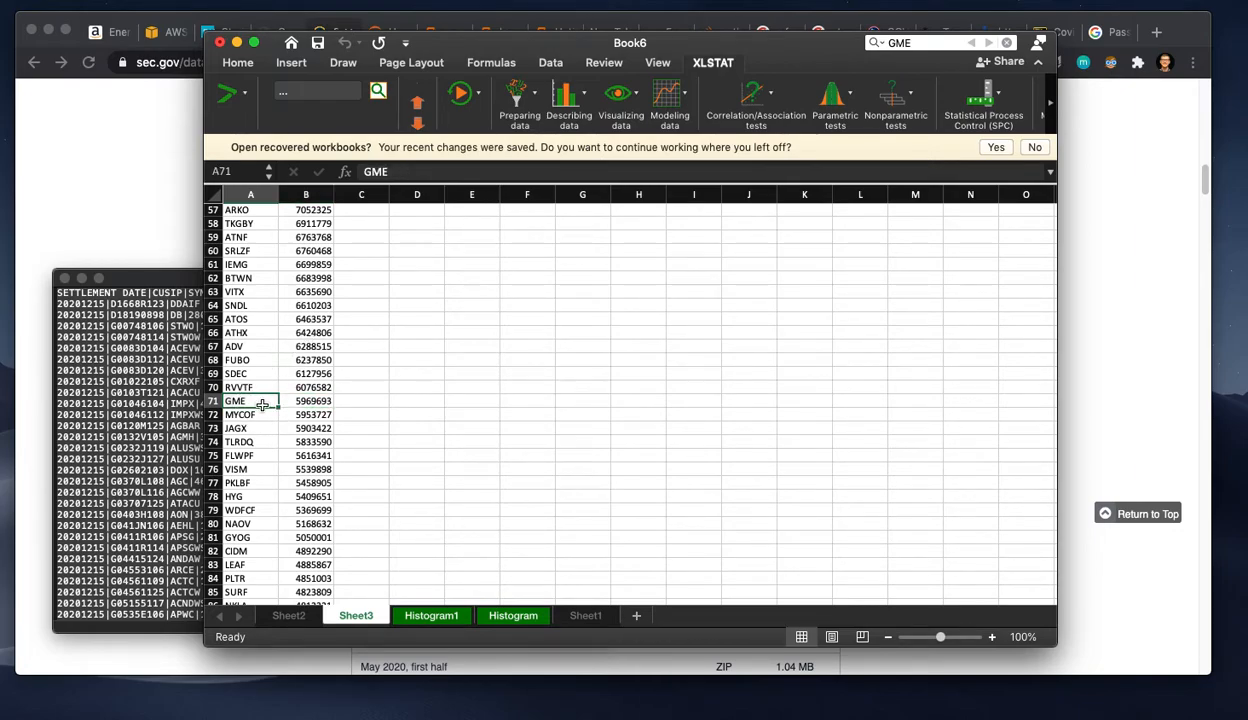
pyautogui.press('super+Down')
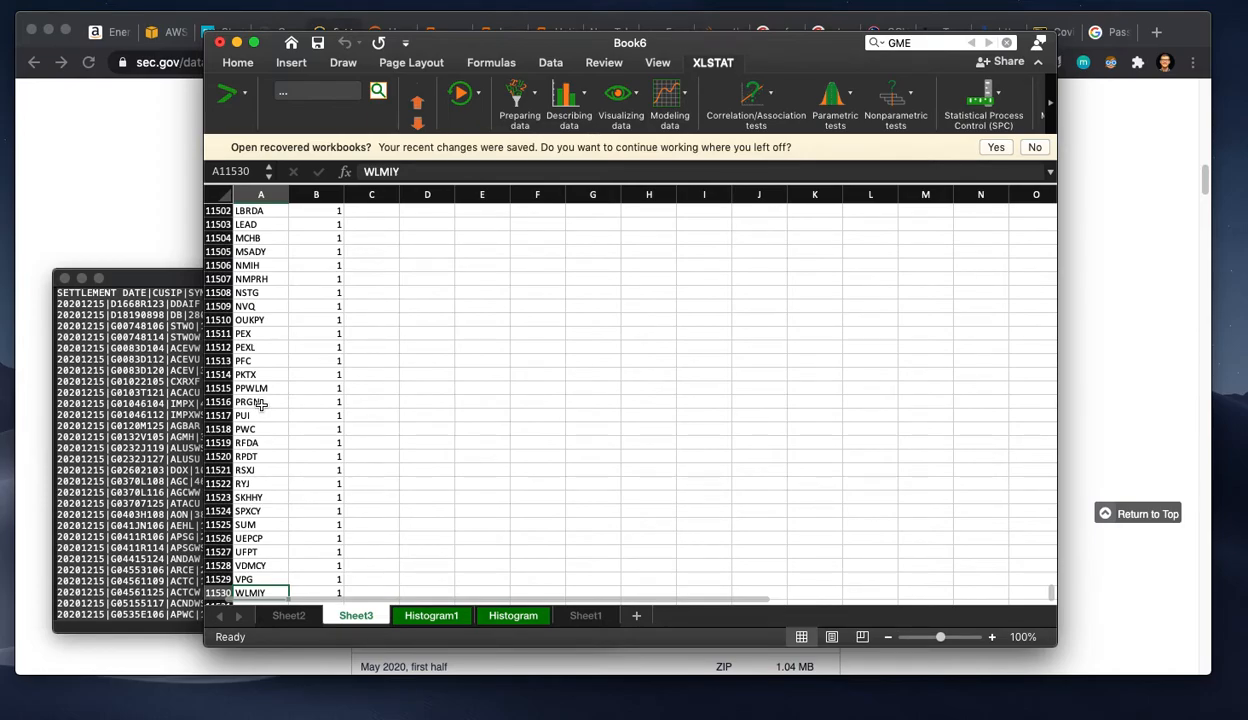
pyautogui.press('super+Up')
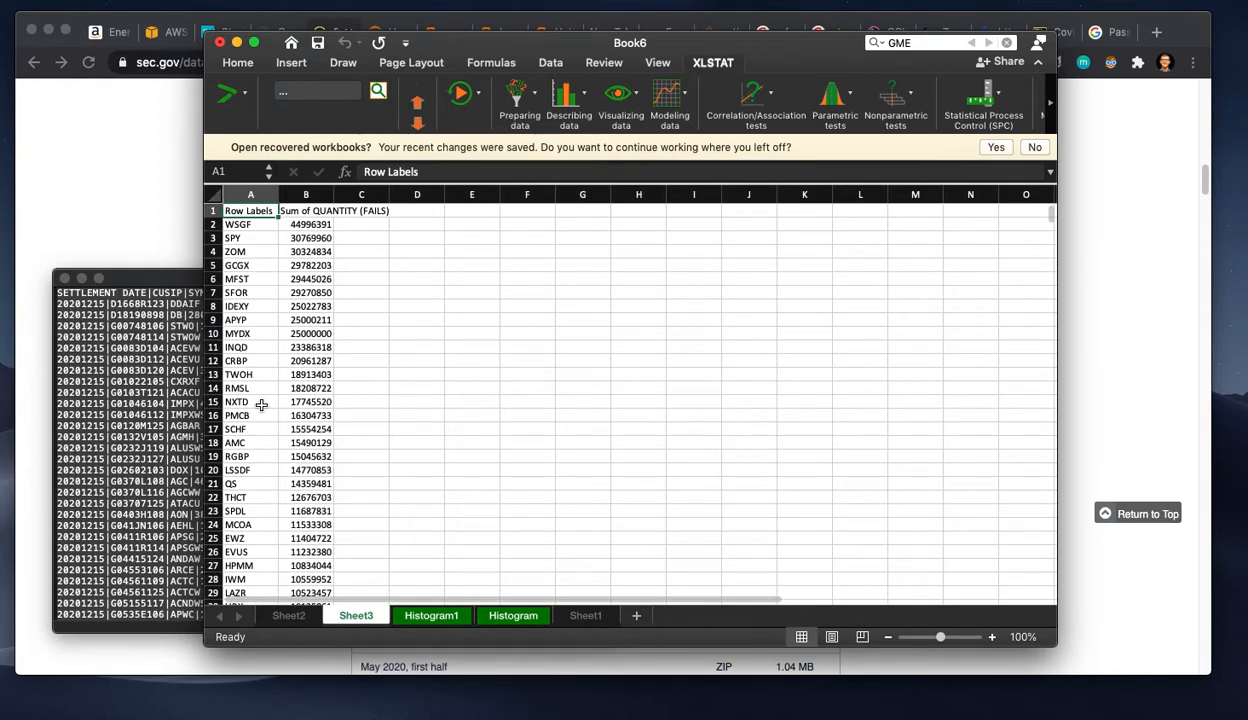
pyautogui.scroll(-5, 284, 450)
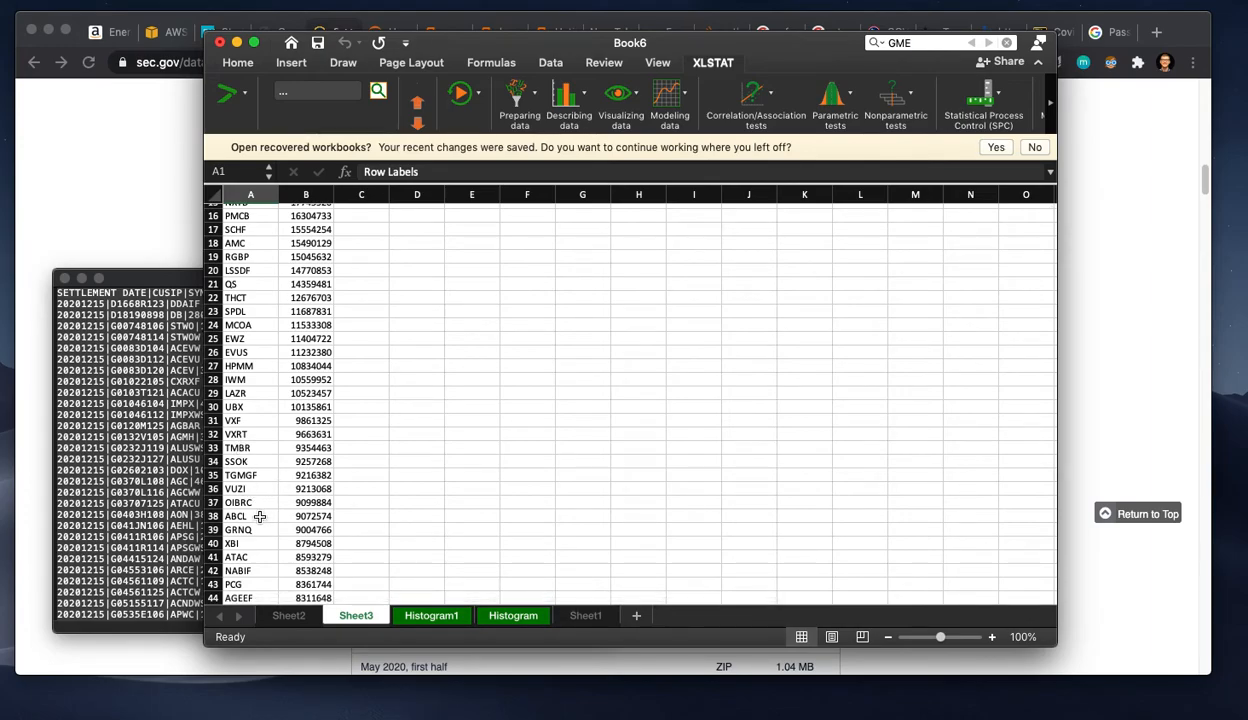
# Step: Find GME again on Sheet3 and copy its fails total from B71 into E2
pyautogui.press('super+f')
pyautogui.press('Return')
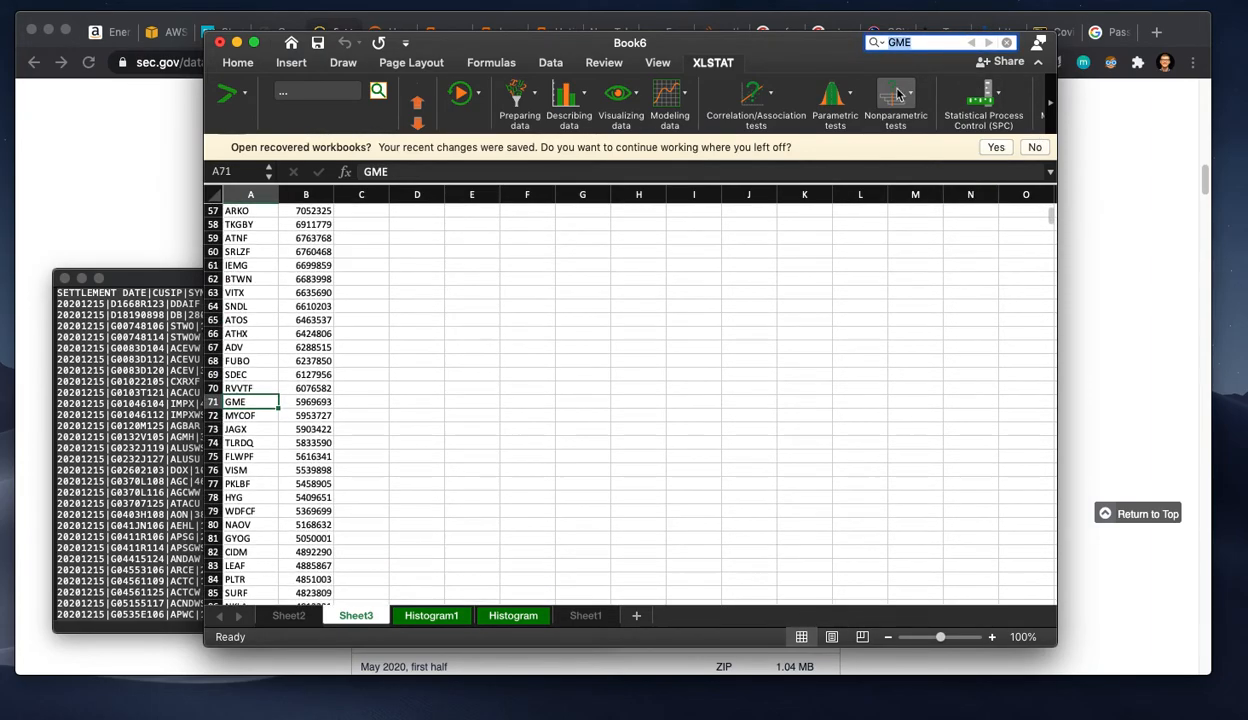
pyautogui.click(329, 400)
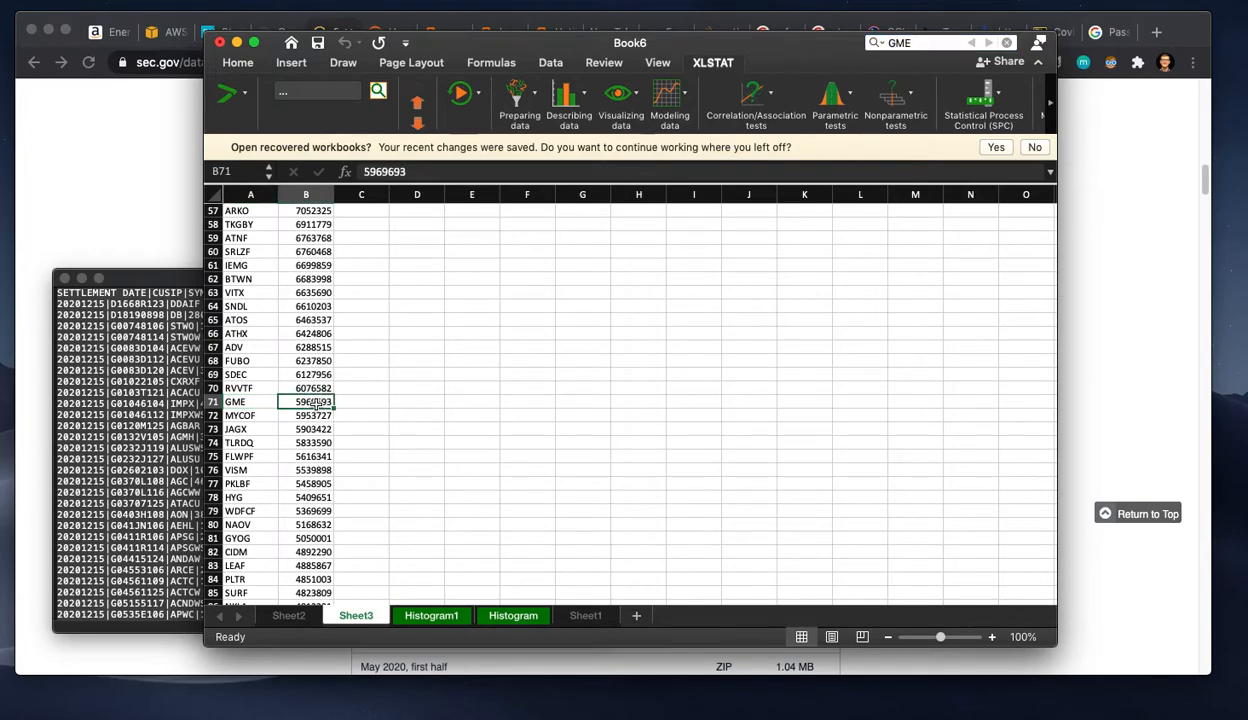
pyautogui.scroll(10, 535, 298)
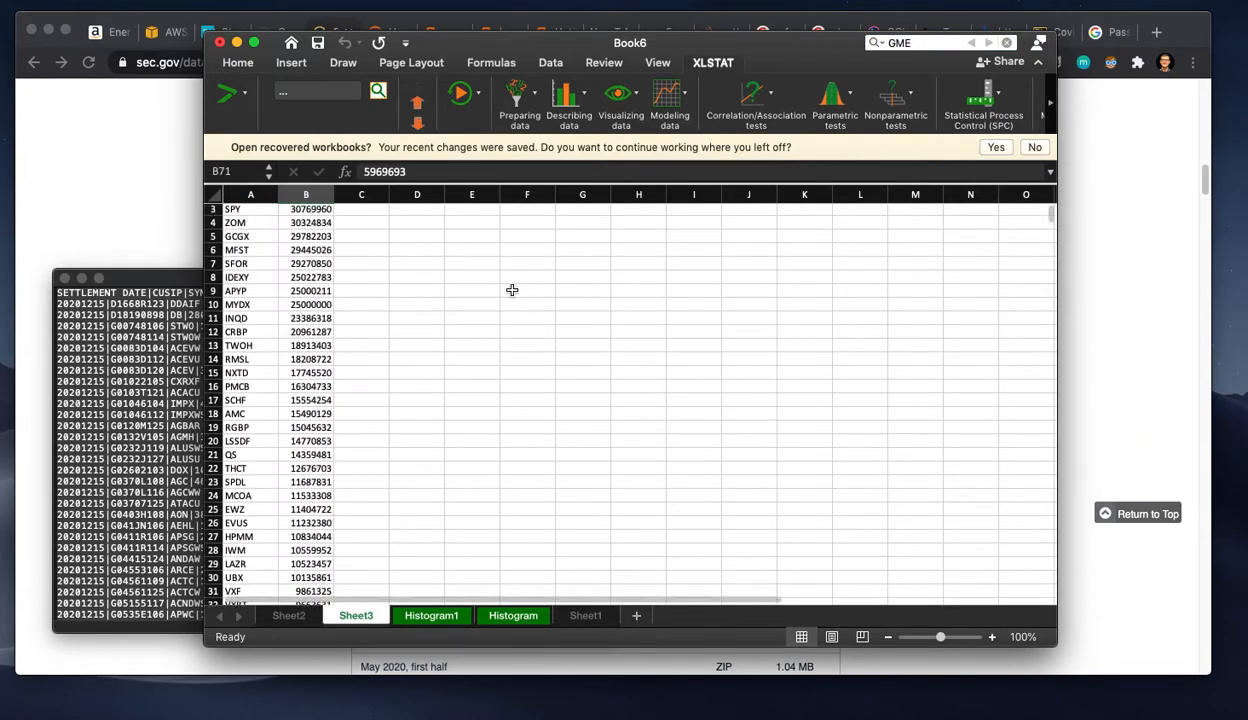
pyautogui.scroll(1, 514, 290)
pyautogui.click(486, 224)
pyautogui.write('5969693')
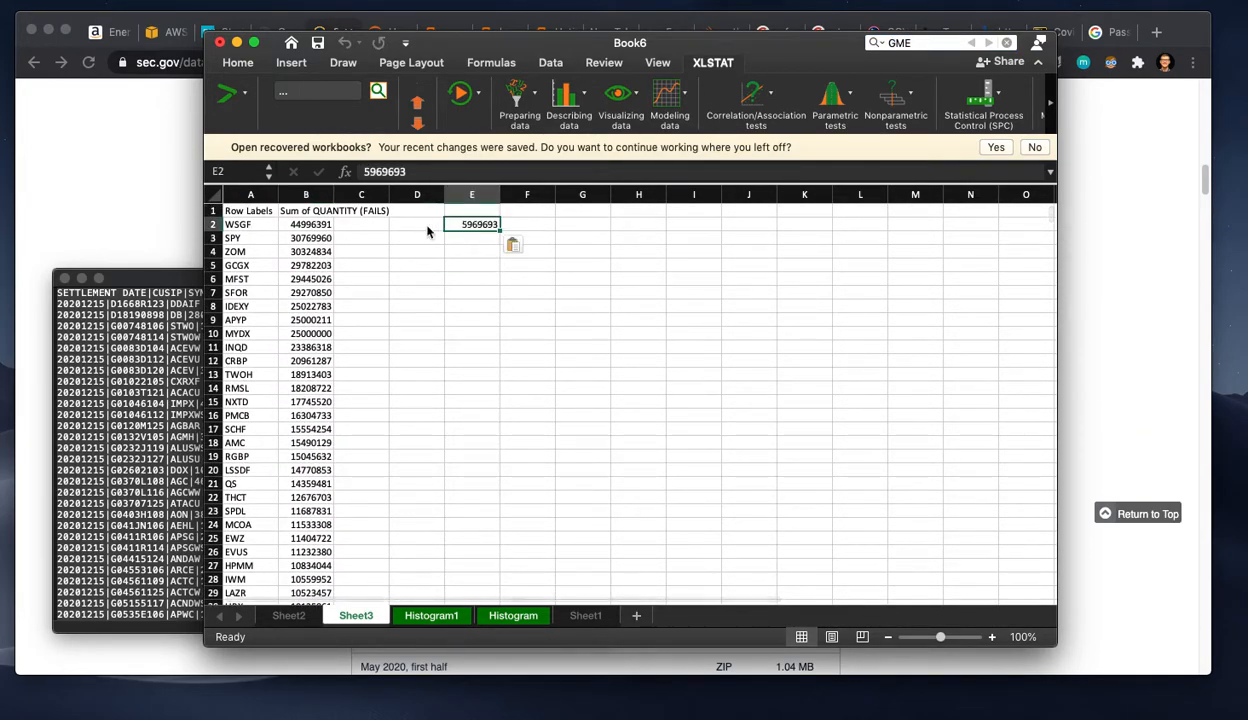
# Step: Enter the labels GME in D2 and mean (mu) in D4
pyautogui.click(427, 231)
pyautogui.write('GME')
pyautogui.press('Return')
pyautogui.press('Return')
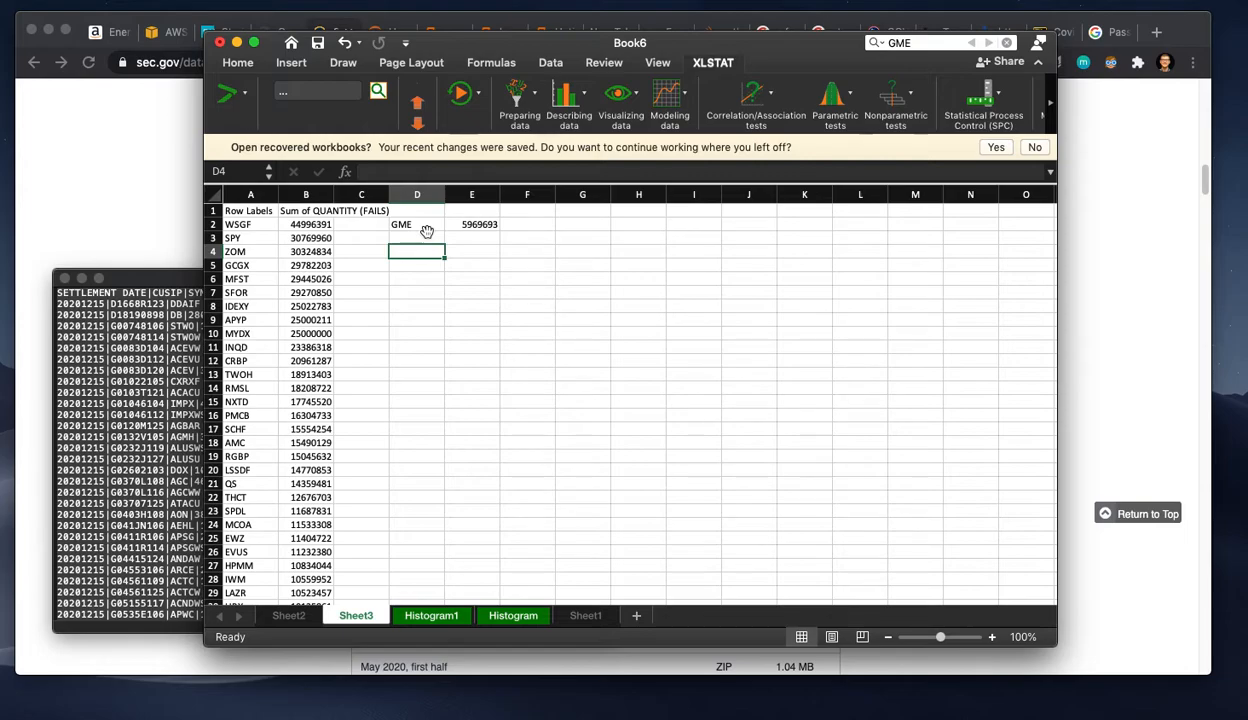
pyautogui.write('mean (mu')
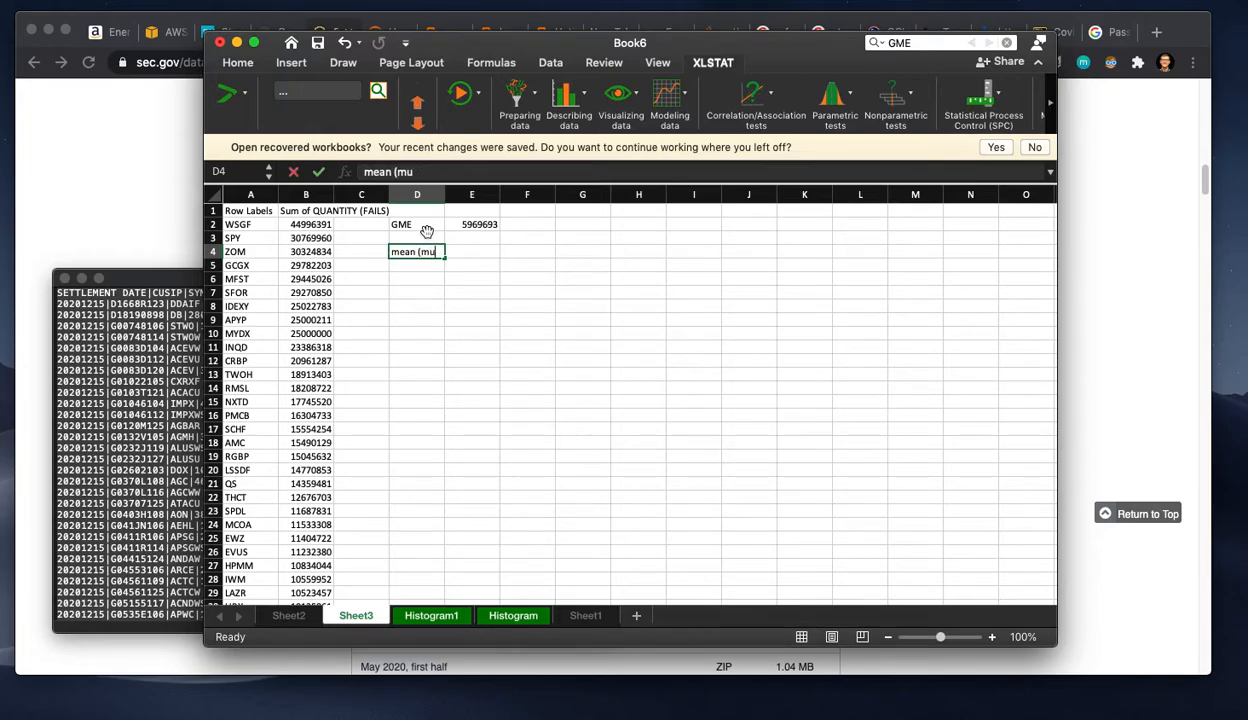
pyautogui.press('Tab')
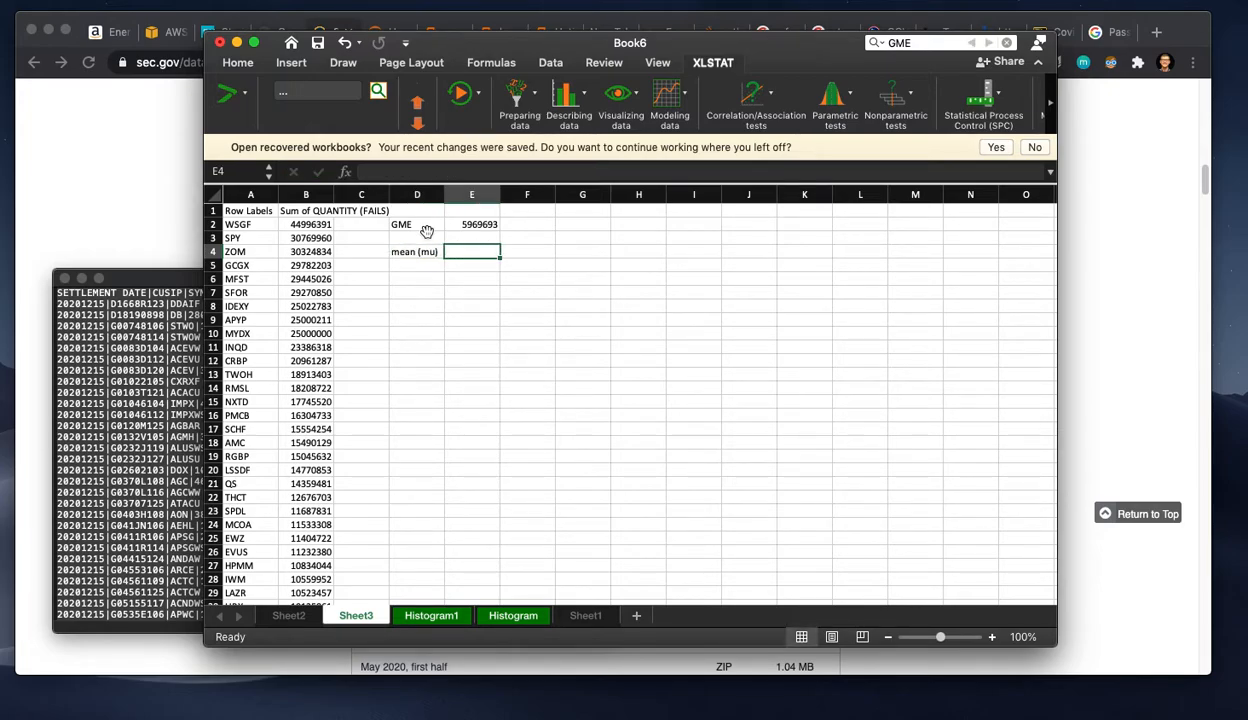
# Step: Calculate the mean of the fails totals in E4 with AVERAGE over B2:B11530
pyautogui.write('=')
pyautogui.click(291, 222)
pyautogui.press('BackSpace')
pyautogui.press('BackSpace')
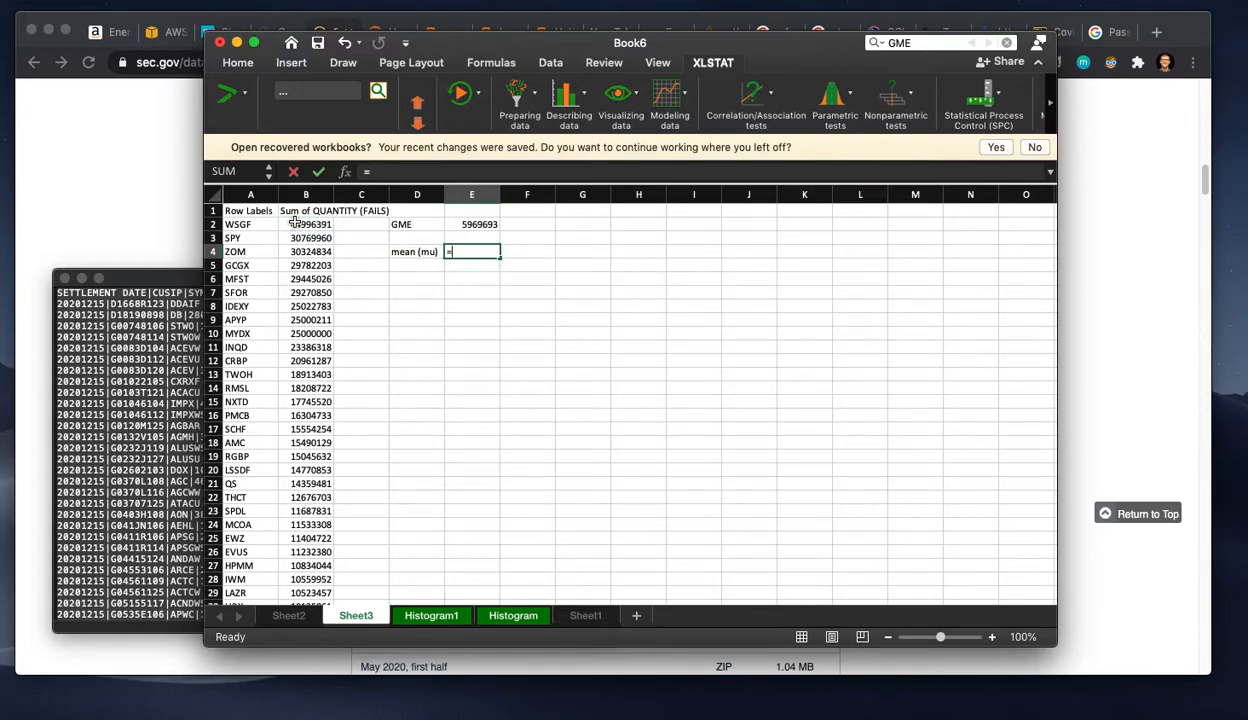
pyautogui.write('average(')
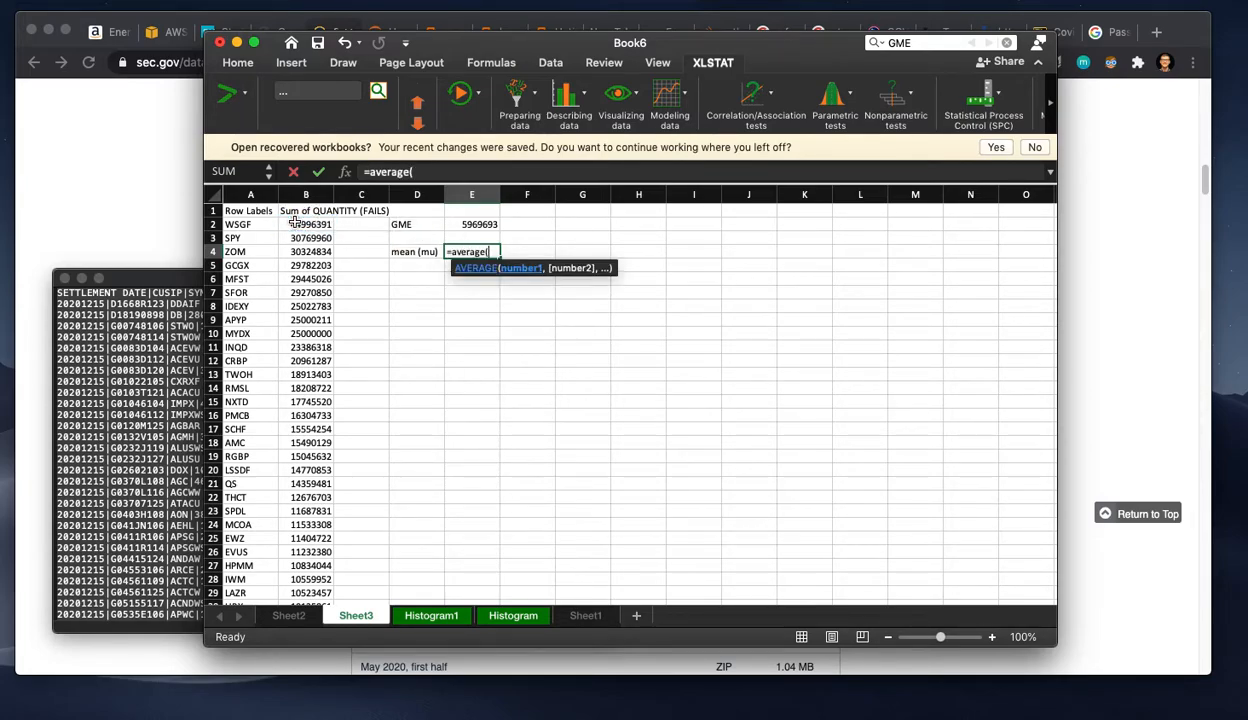
pyautogui.click(302, 224)
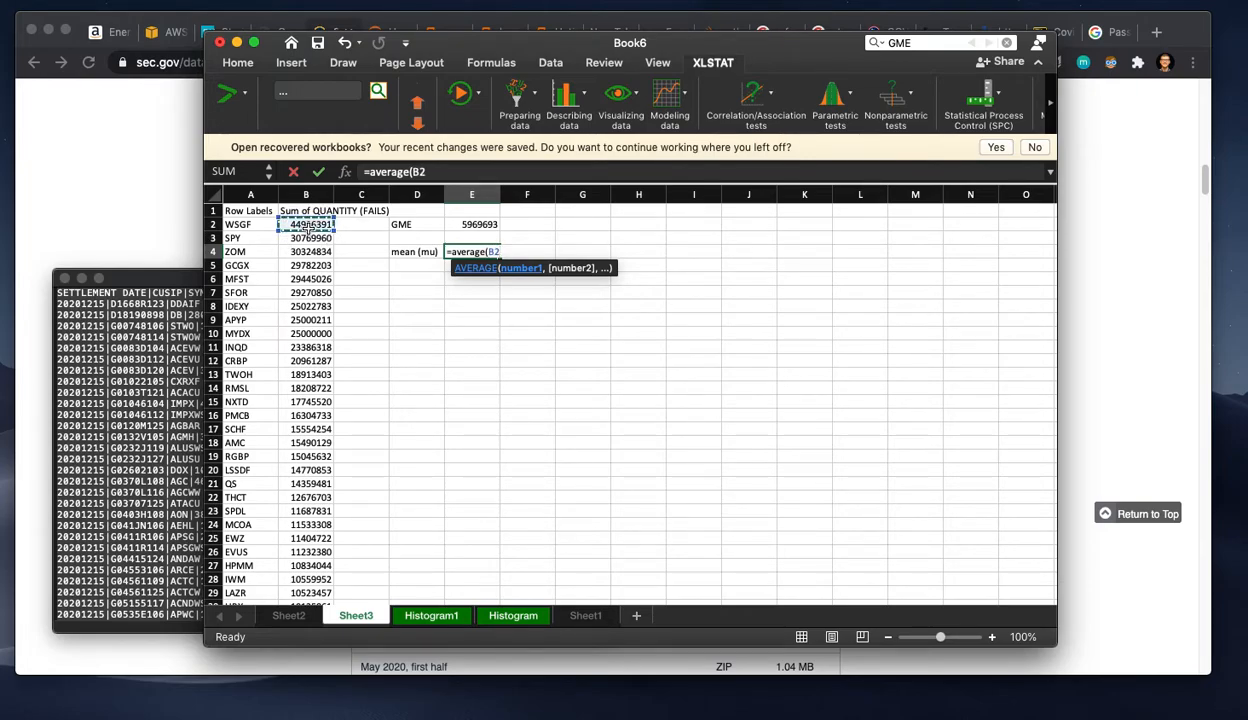
pyautogui.press('super+shift+Down')
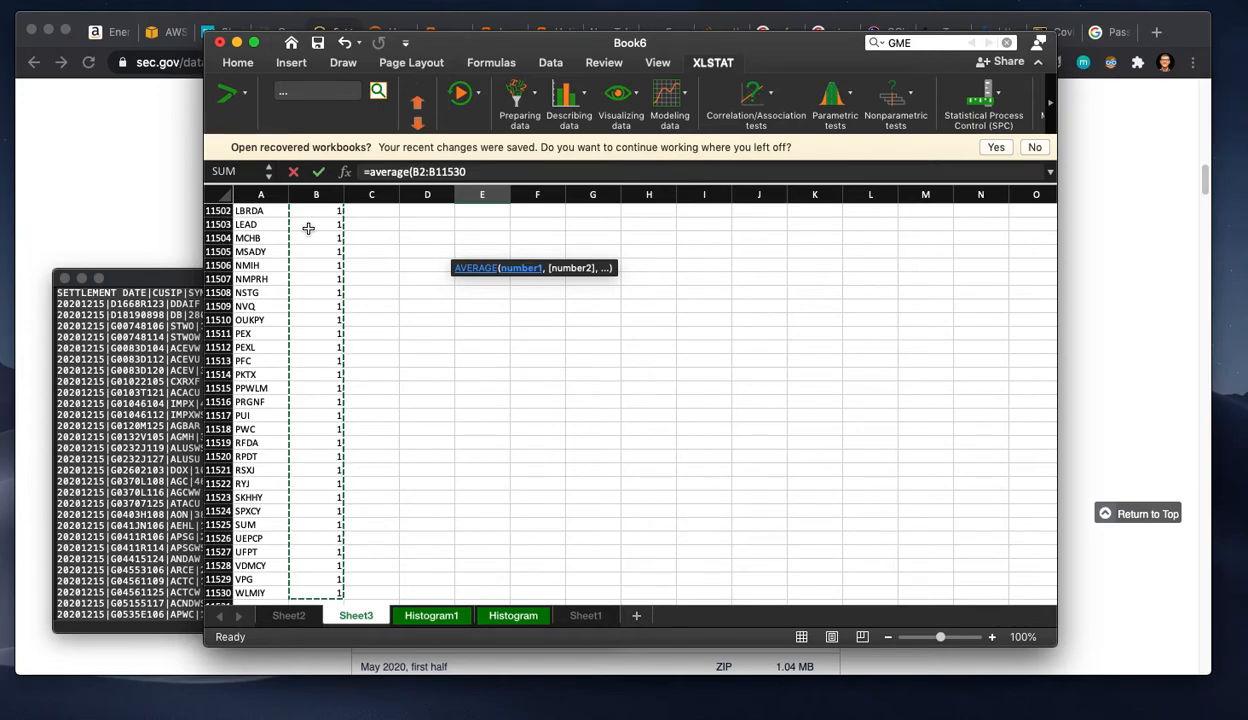
pyautogui.press('Return')
pyautogui.scroll(2, 479, 253)
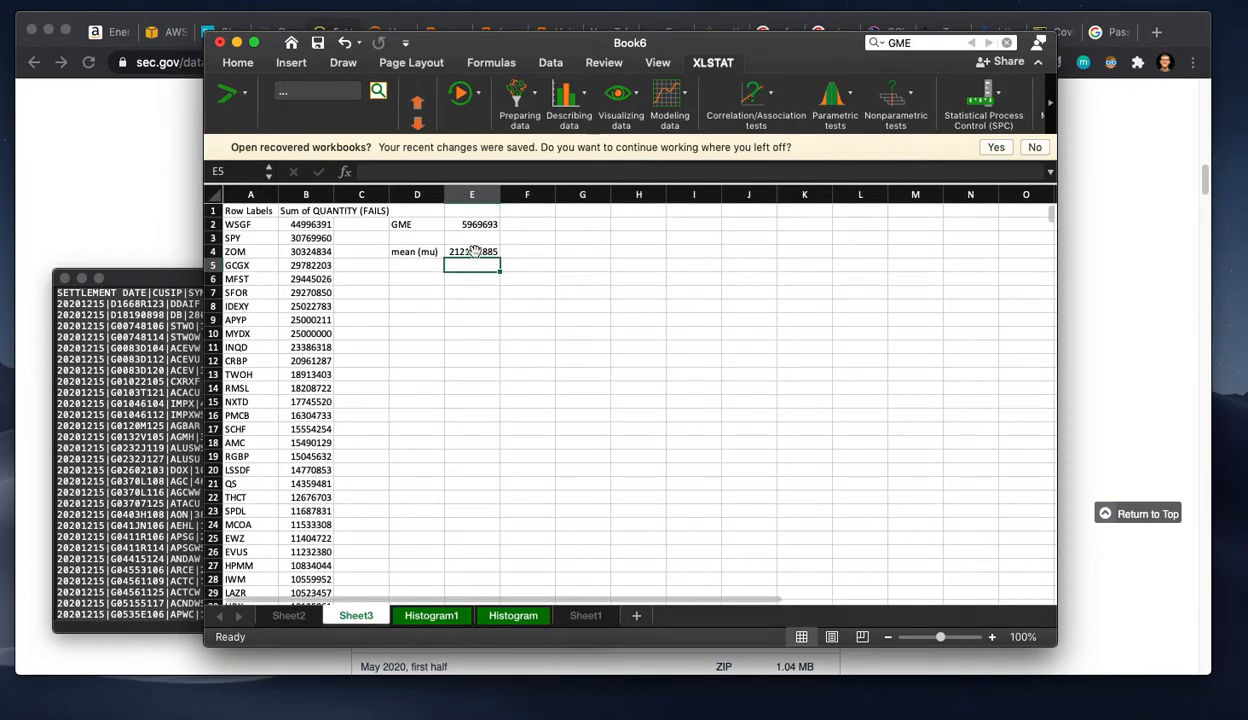
pyautogui.click(403, 268)
pyautogui.write('=st')
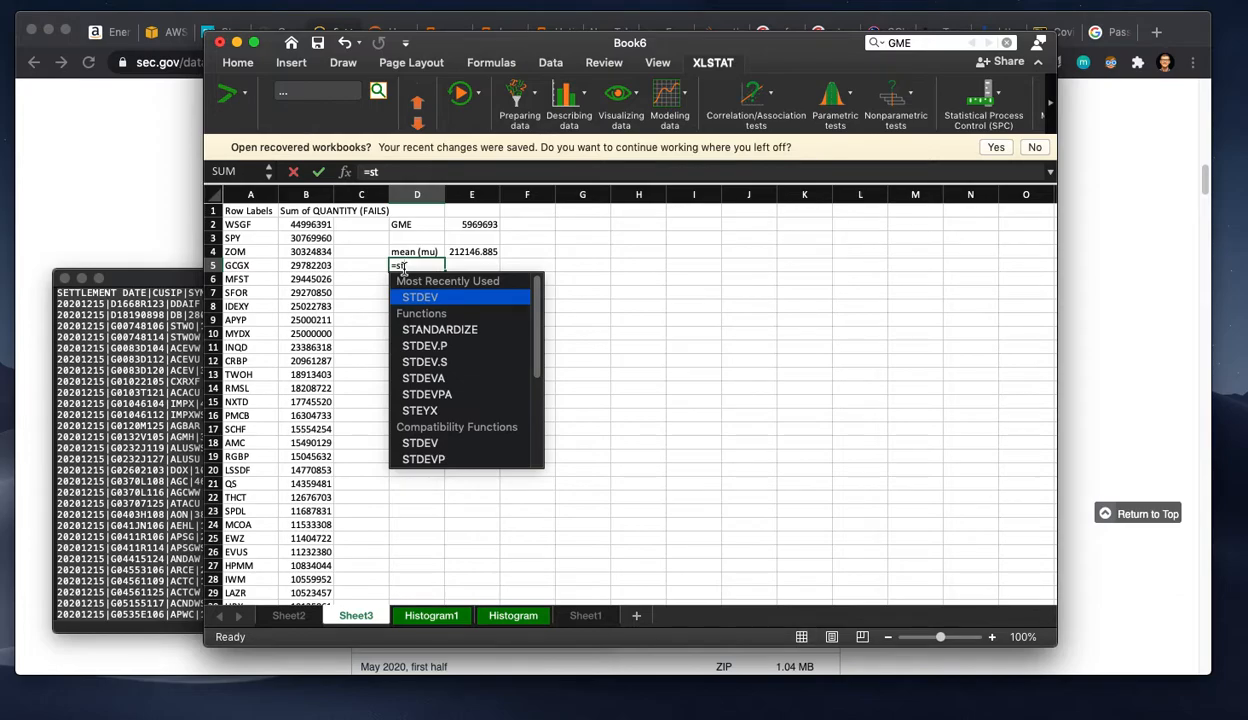
pyautogui.press('Return')
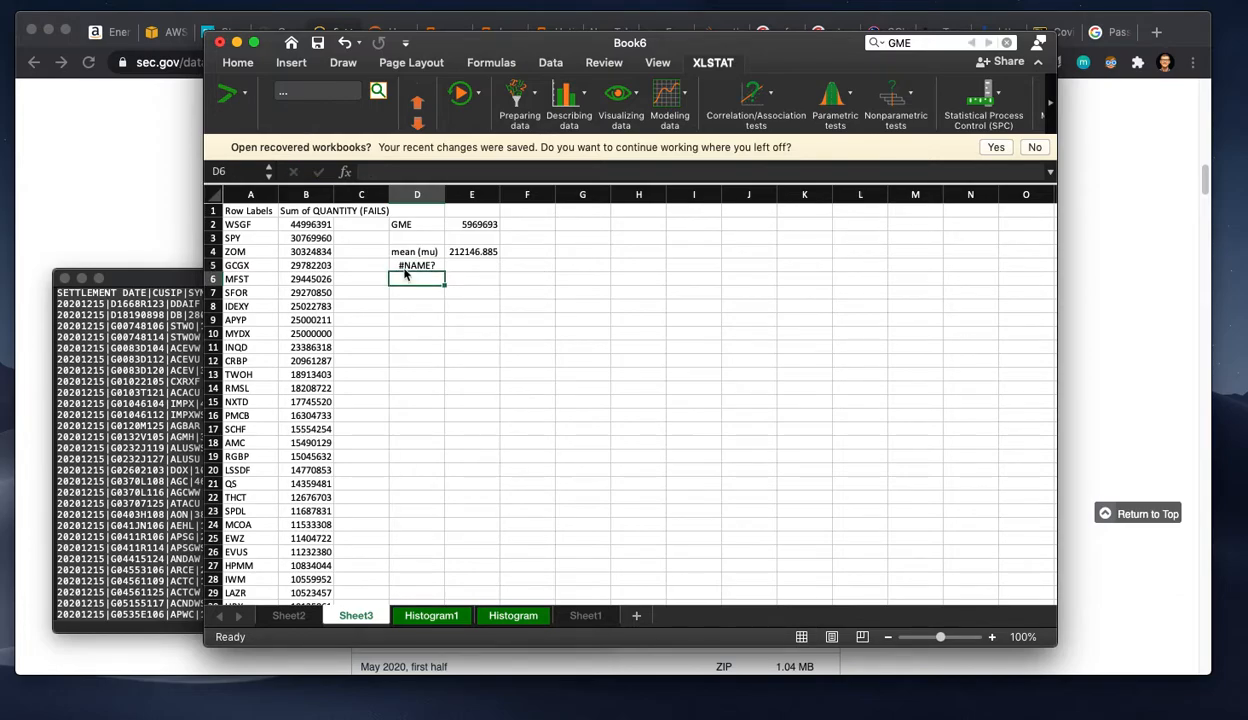
# Step: Enter the label "standard deviation" in D5
pyautogui.click(403, 268)
pyautogui.write('standar')
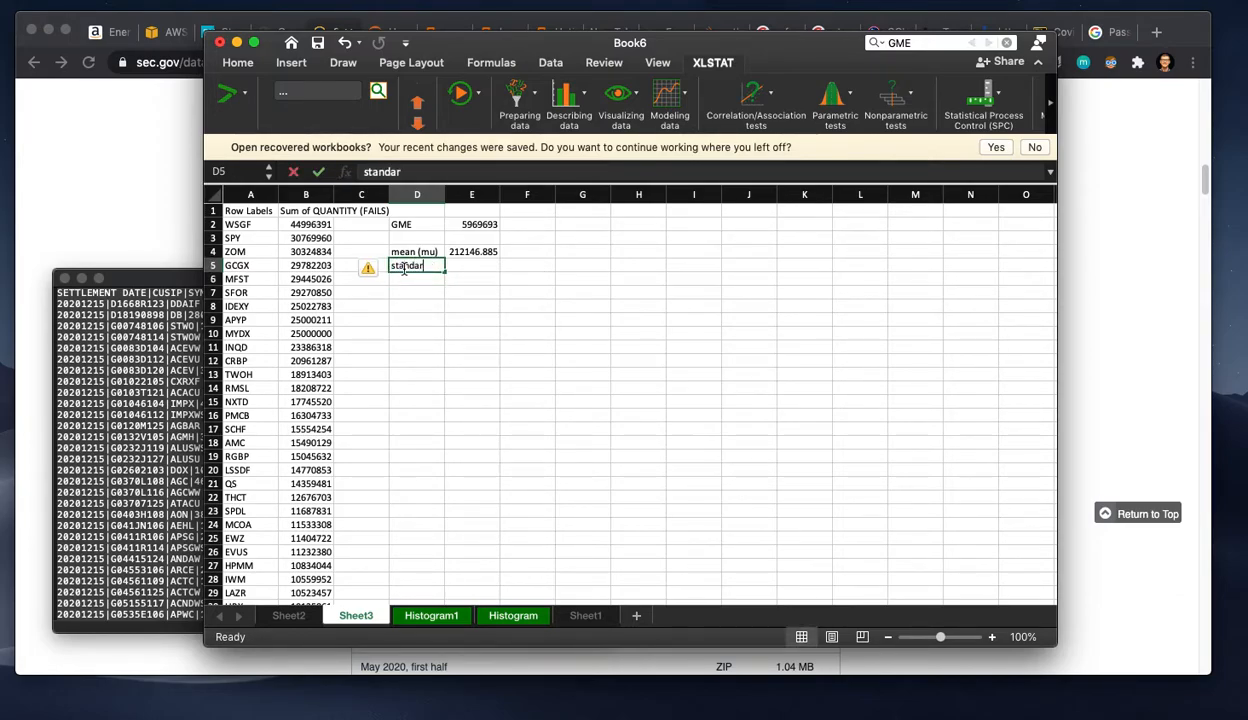
pyautogui.write('d deviation')
pyautogui.press('Tab')
# Step: Calculate the standard deviation of the fails totals in E5 with STDEV over B2:B11530
pyautogui.write('=')
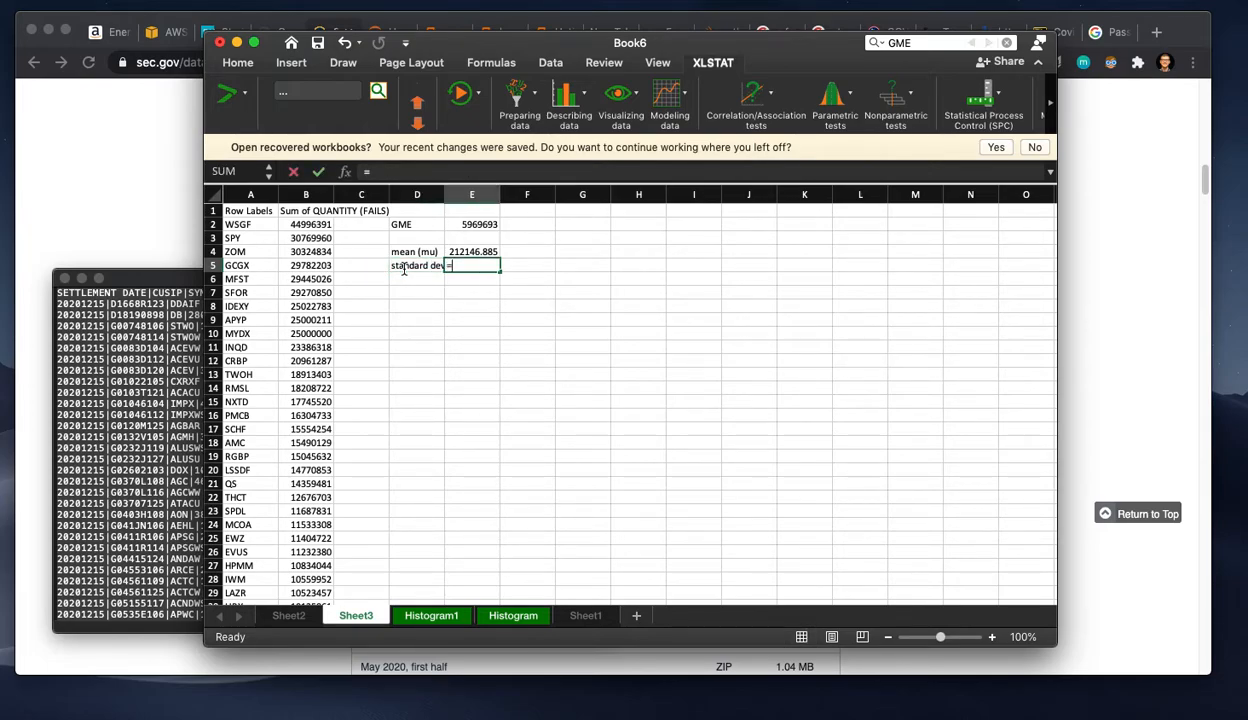
pyautogui.write('ste')
pyautogui.press('BackSpace')
pyautogui.write('d')
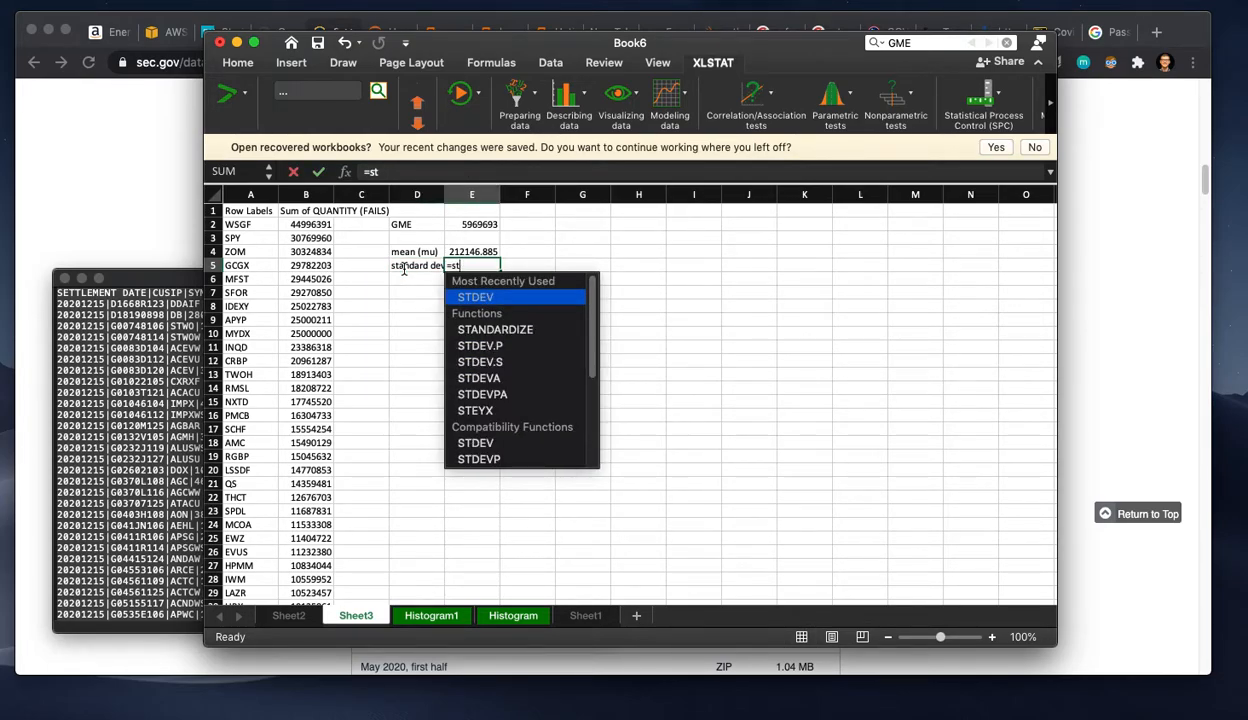
pyautogui.doubleClick(478, 298)
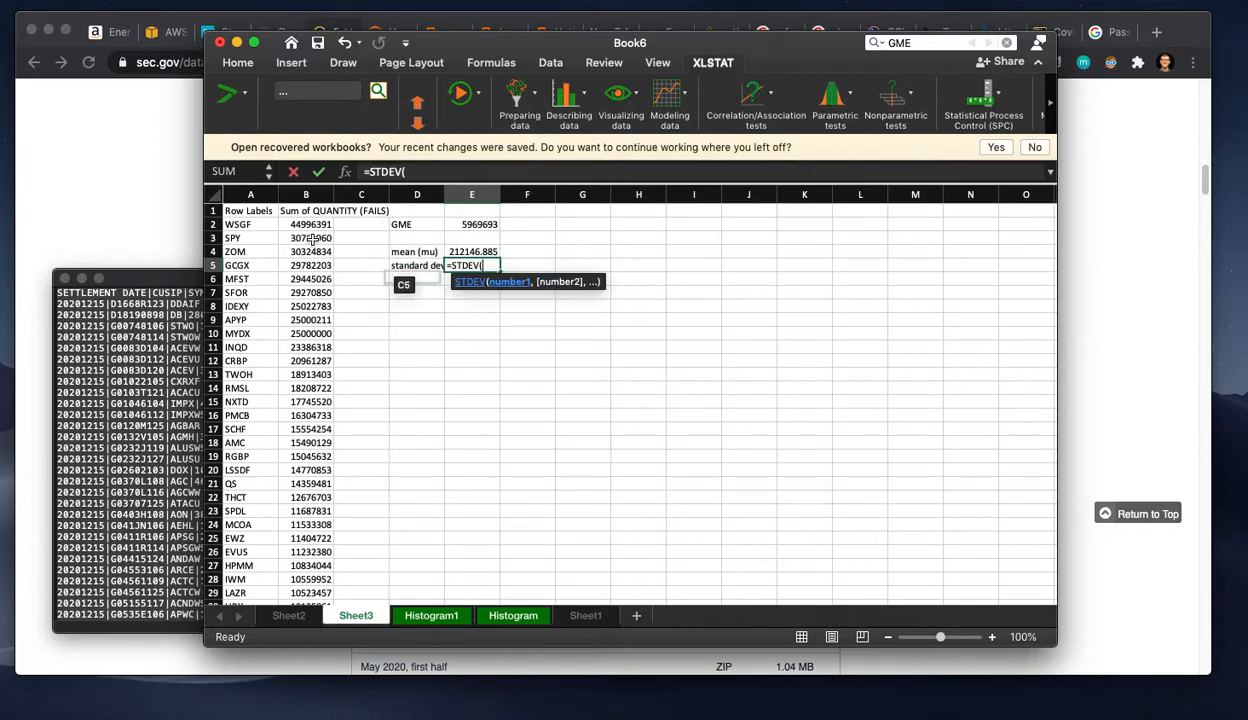
pyautogui.click(304, 225)
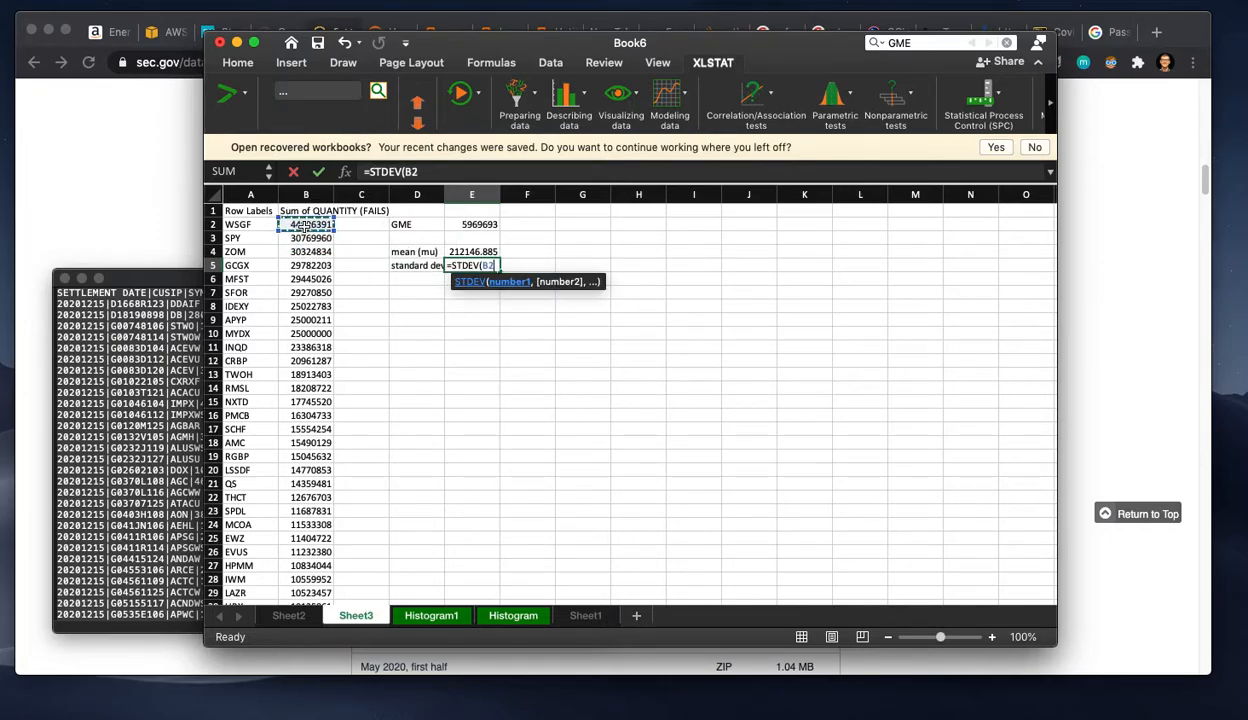
pyautogui.press('super+shift+Down')
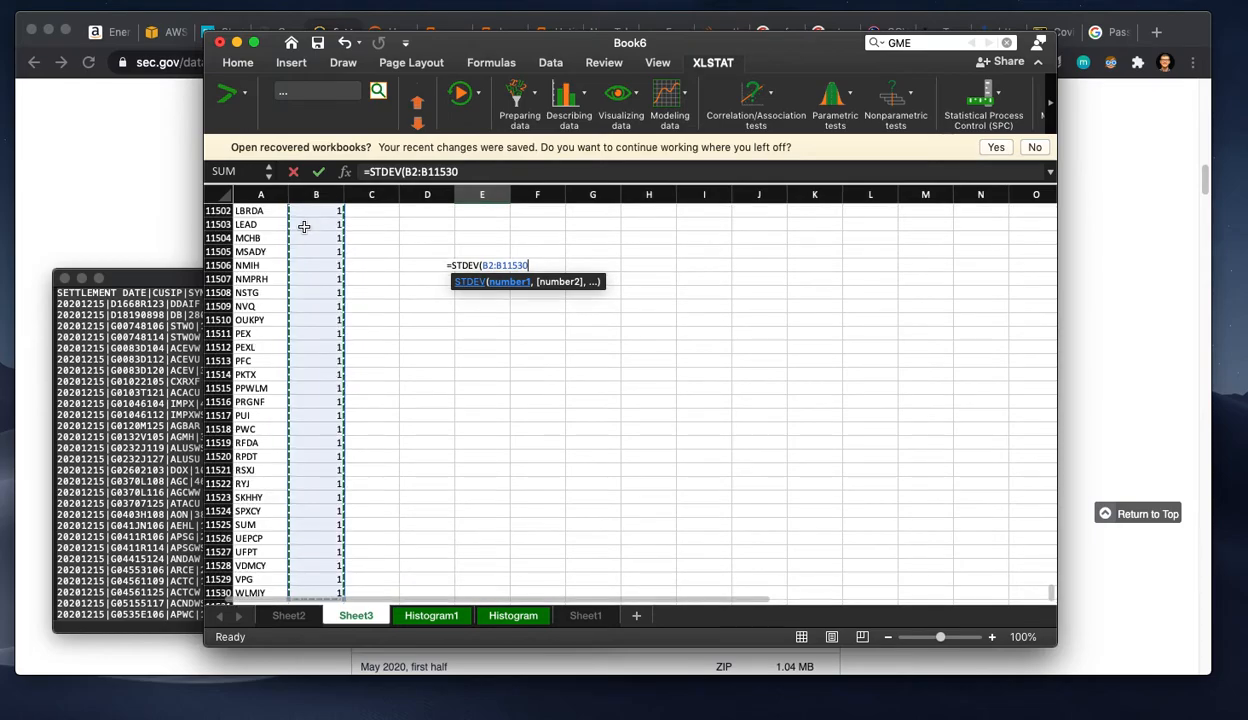
pyautogui.press('Return')
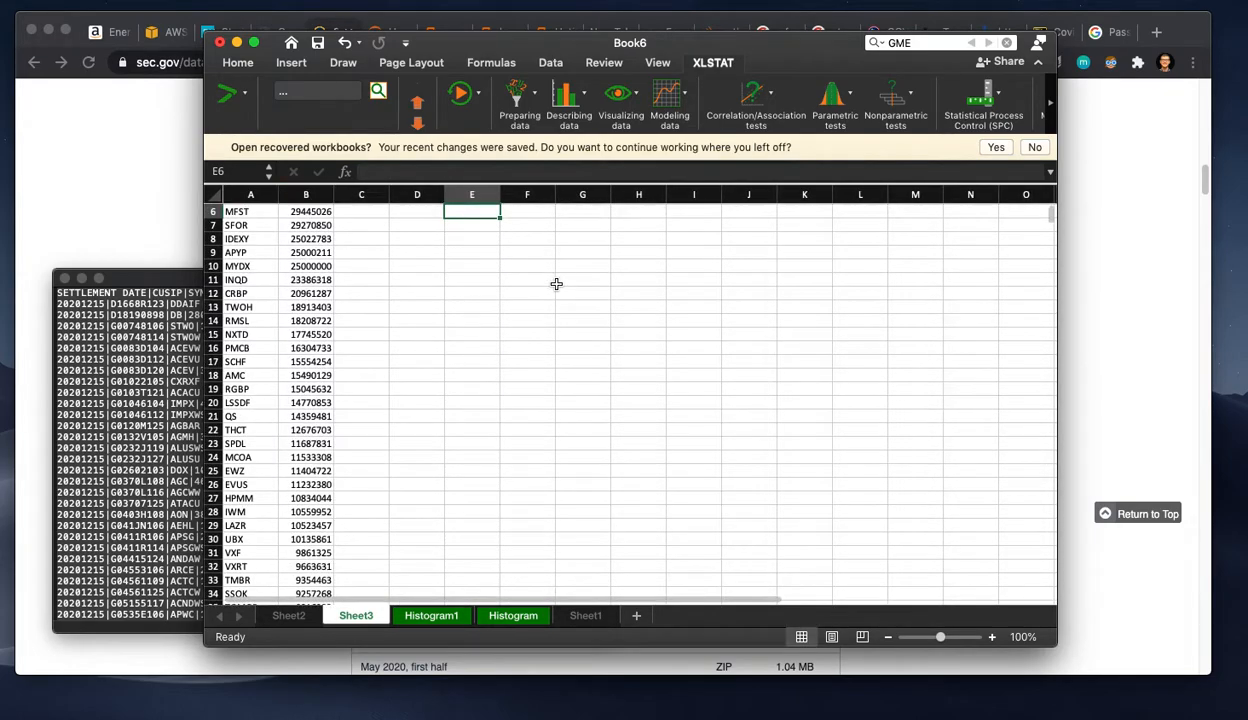
# Step: Enter the label "Point difference" in D8 and widen column D to fit its labels
pyautogui.scroll(2, 540, 300)
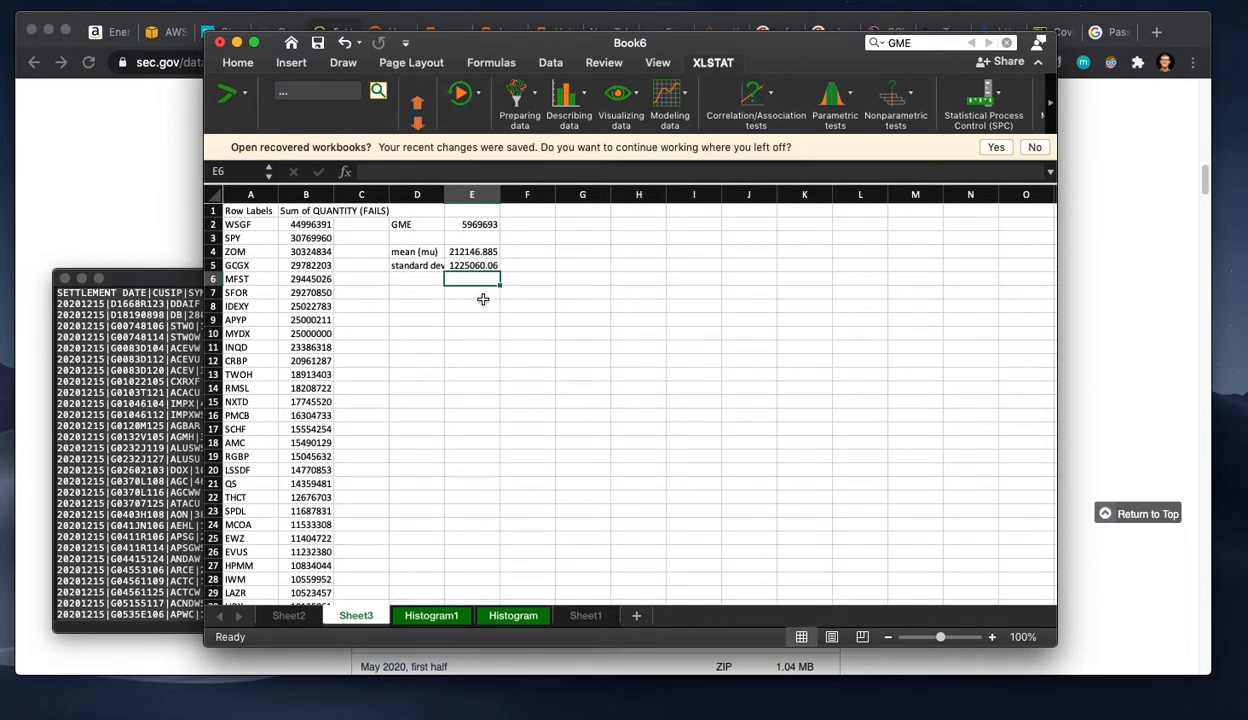
pyautogui.click(465, 252)
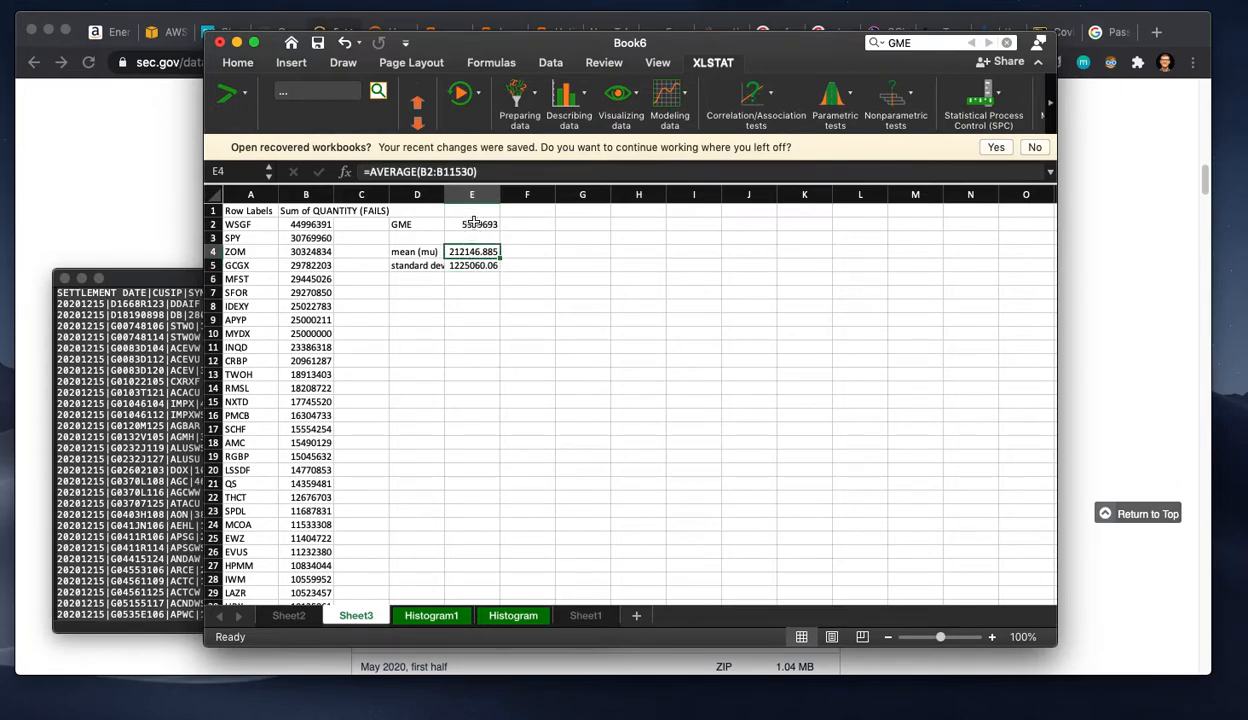
pyautogui.click(474, 223)
pyautogui.click(466, 266)
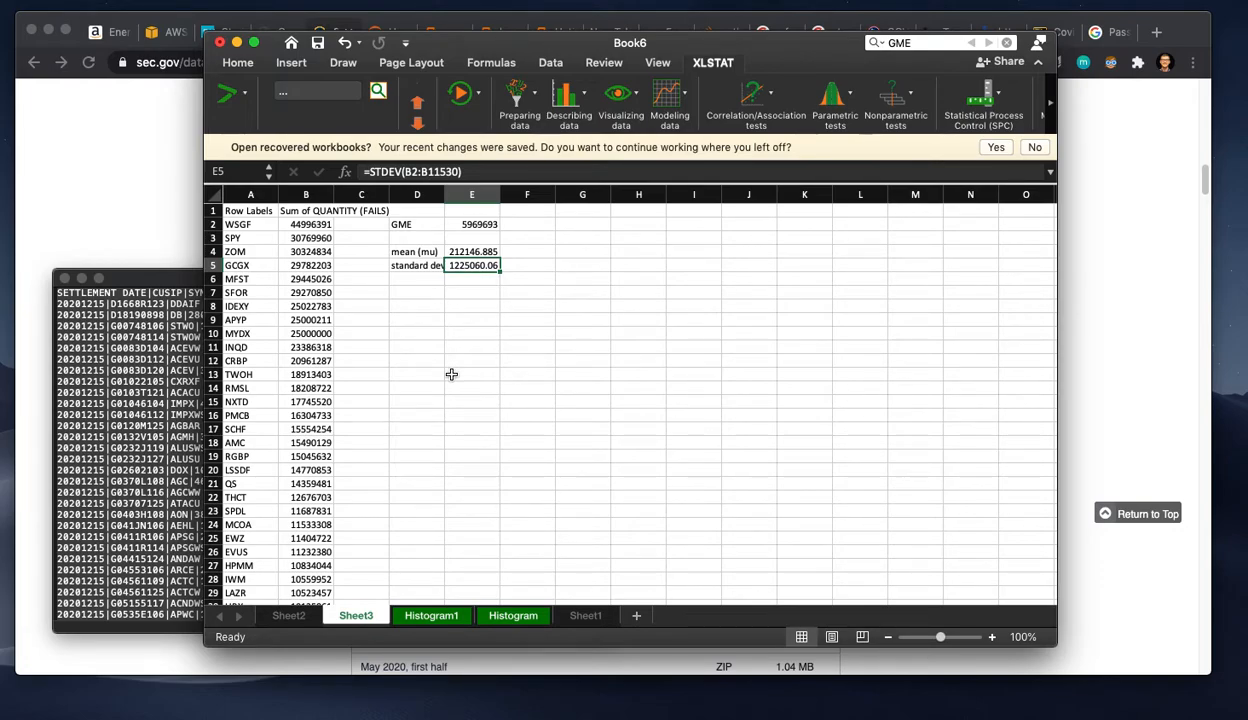
pyautogui.click(400, 305)
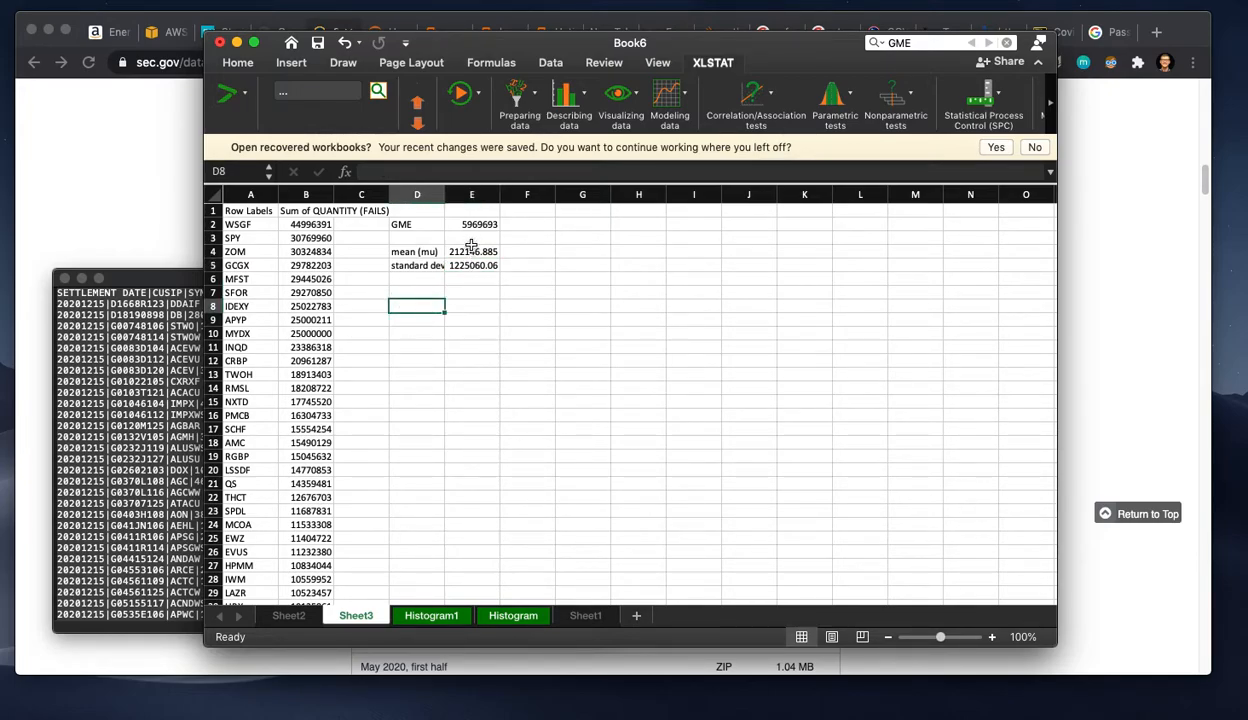
pyautogui.write('Point difference')
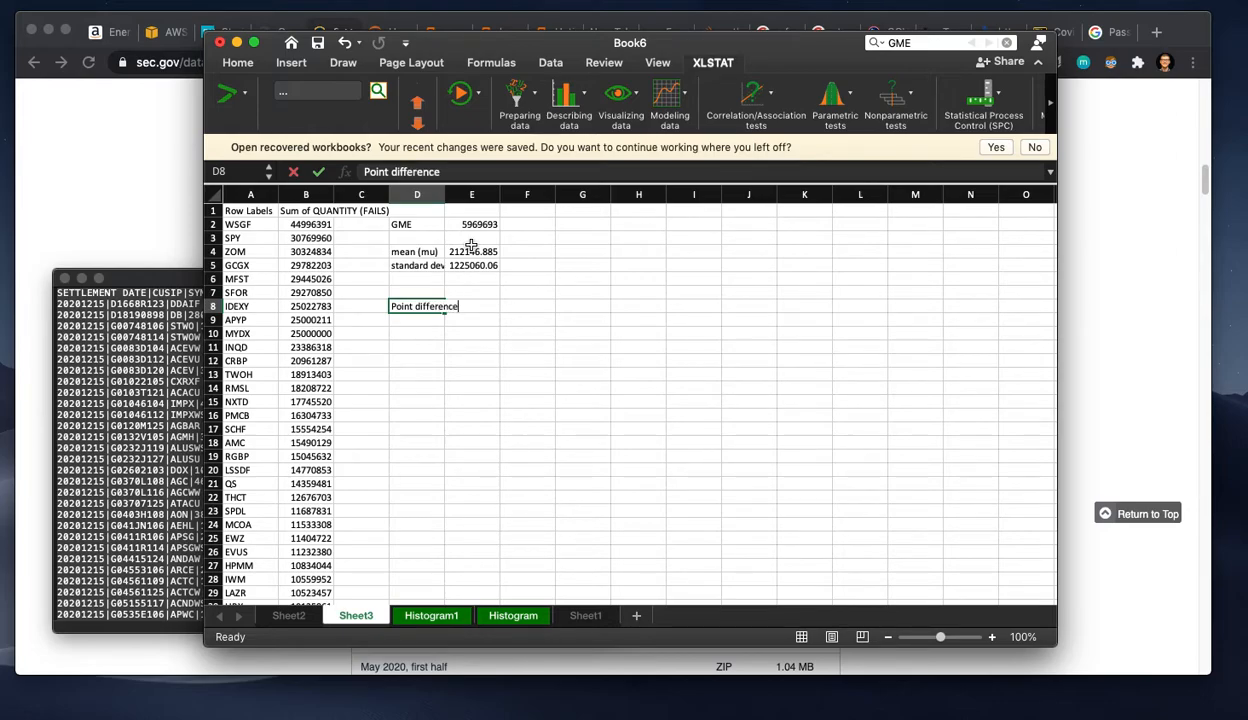
pyautogui.press('Tab')
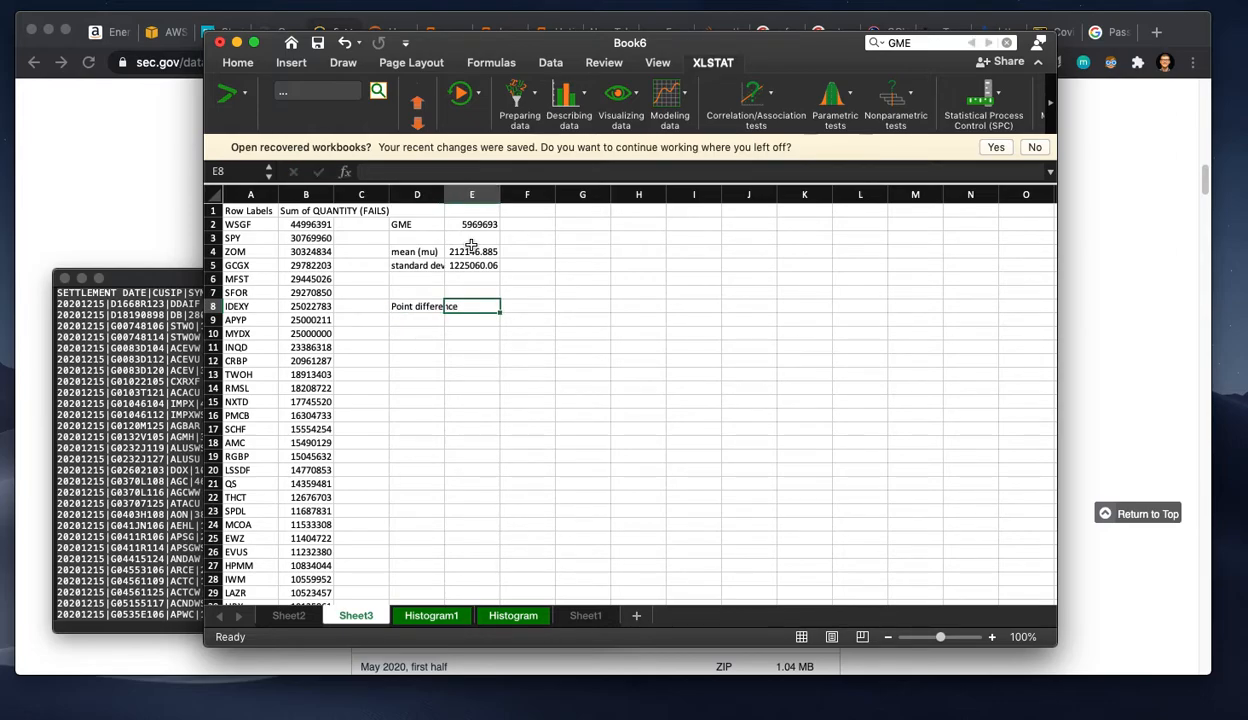
pyautogui.moveTo(444, 191); pyautogui.dragTo(473, 191)
# Step: Calculate GME's point difference from the mean in E8 with the formula =E2-E4
pyautogui.write('=')
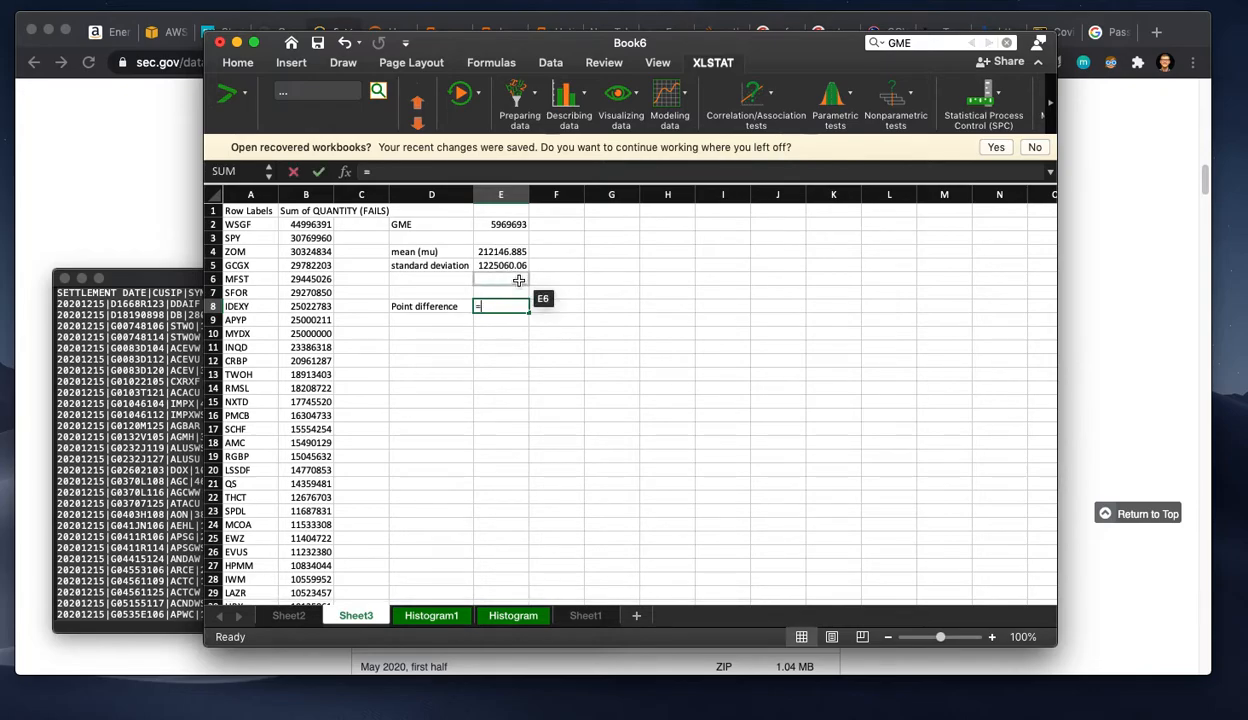
pyautogui.click(509, 225)
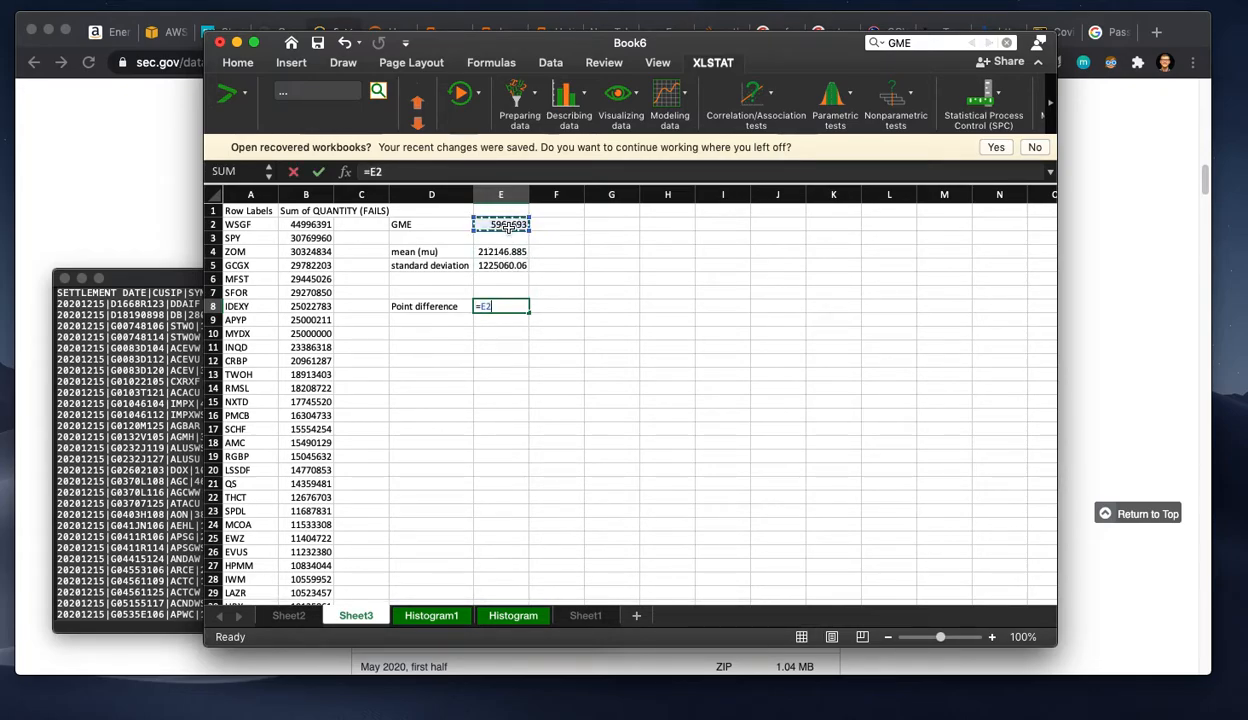
pyautogui.click(501, 251)
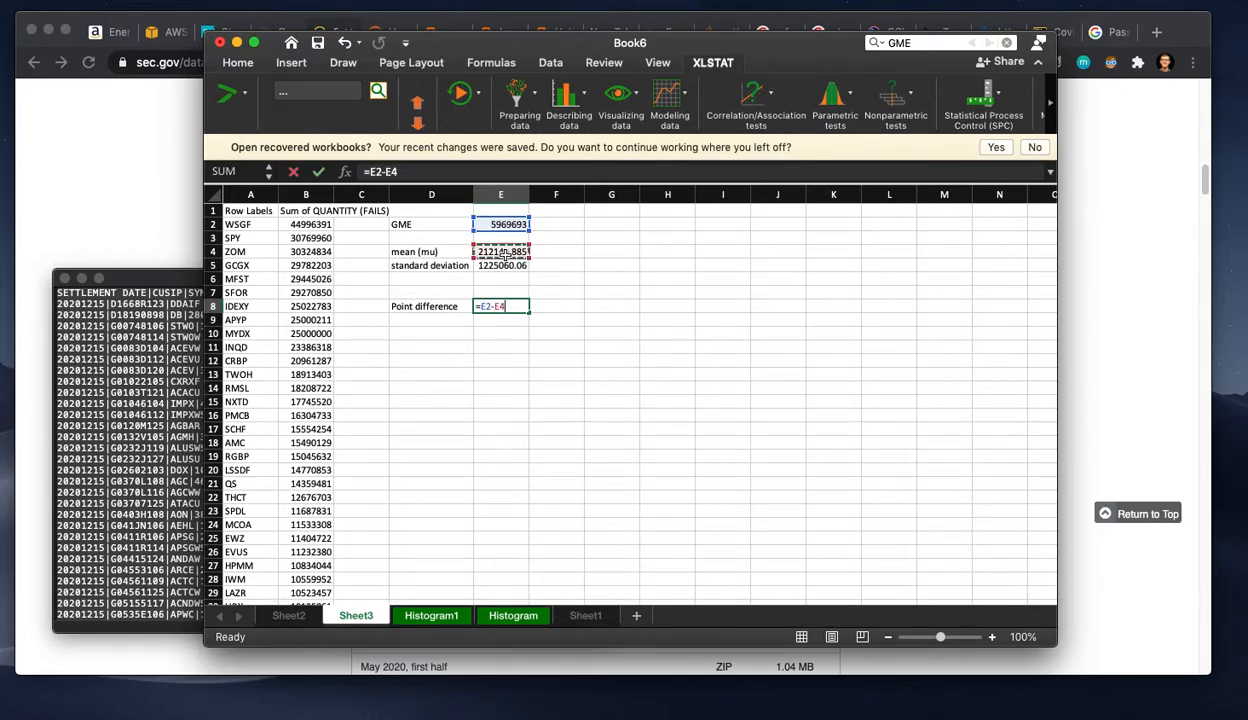
pyautogui.press('Return')
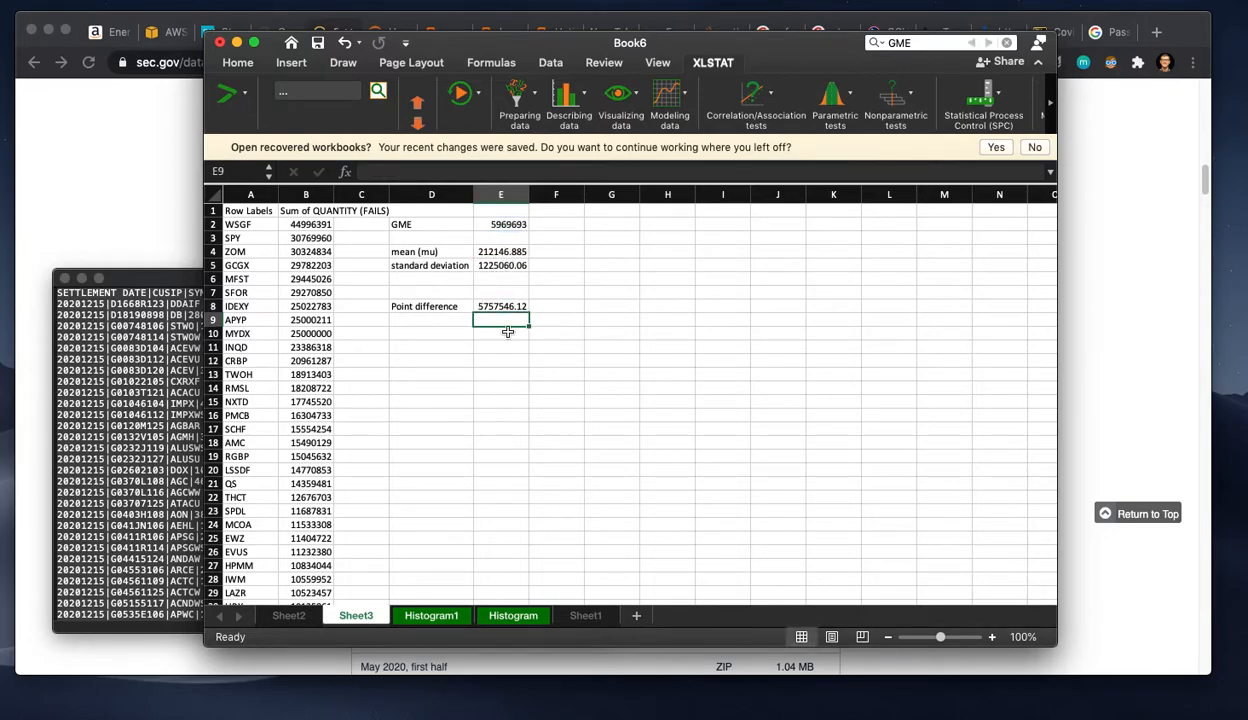
# Step: Enter the label "relative difference" in D9
pyautogui.click(443, 320)
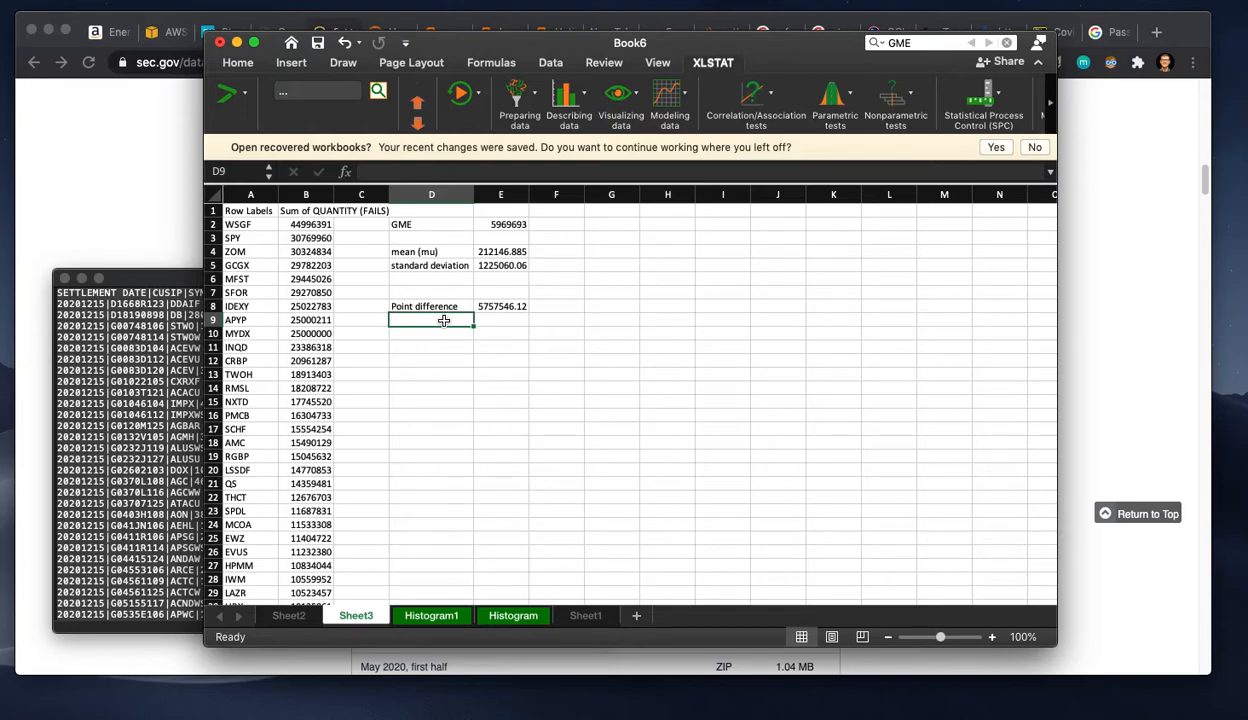
pyautogui.write('relat')
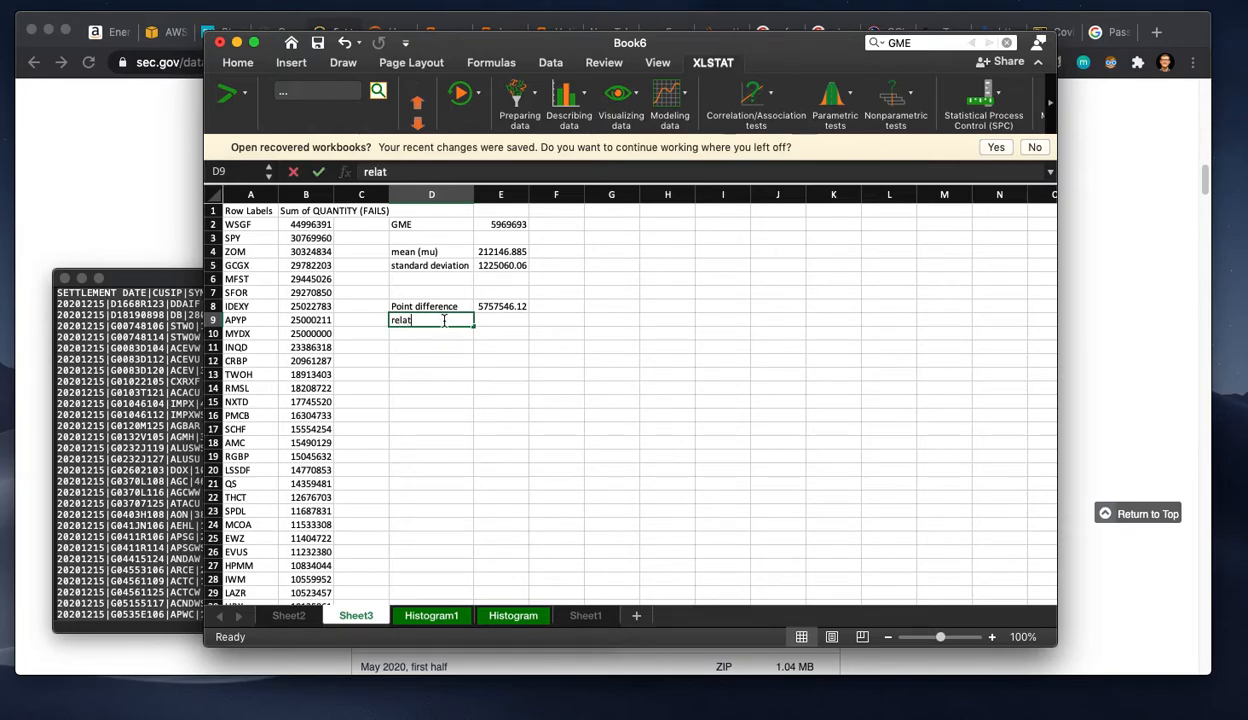
pyautogui.write('ive differen')
pyautogui.press('BackSpace')
pyautogui.press('BackSpace')
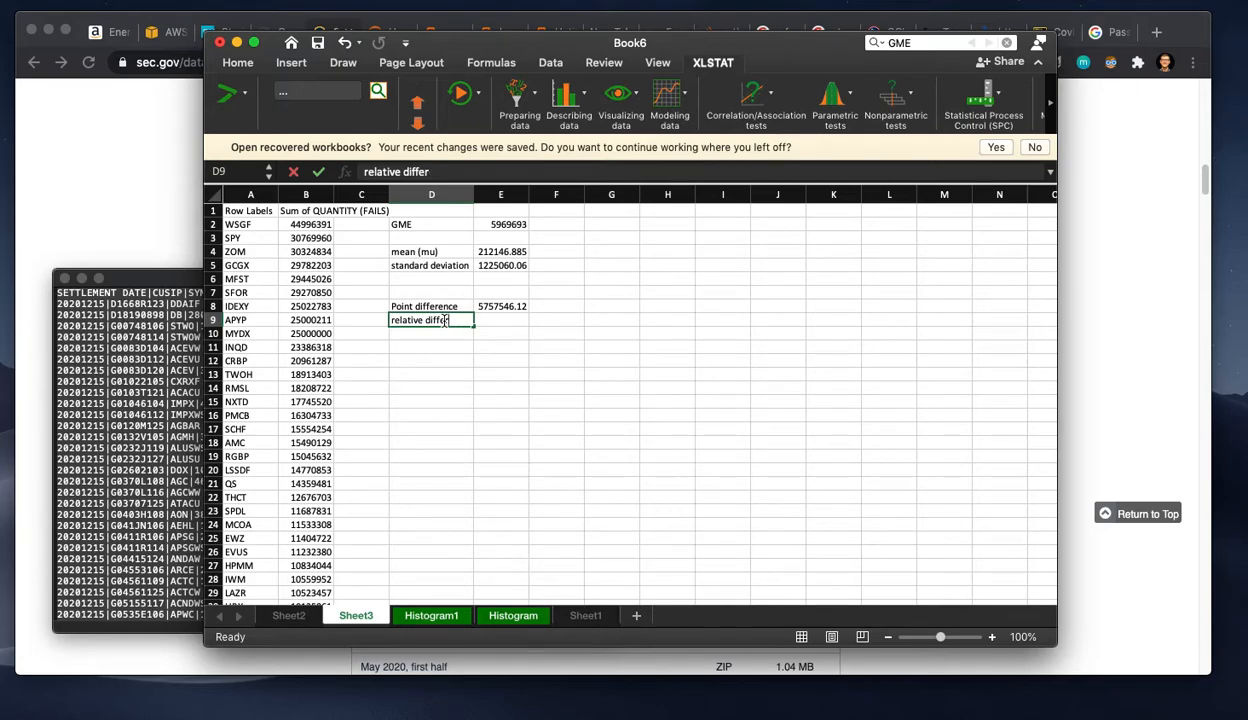
pyautogui.write('ance')
pyautogui.press('Tab')
# Step: Calculate the relative difference in E9 by dividing the point difference in E8 by the standard deviation in E5
pyautogui.write('=')
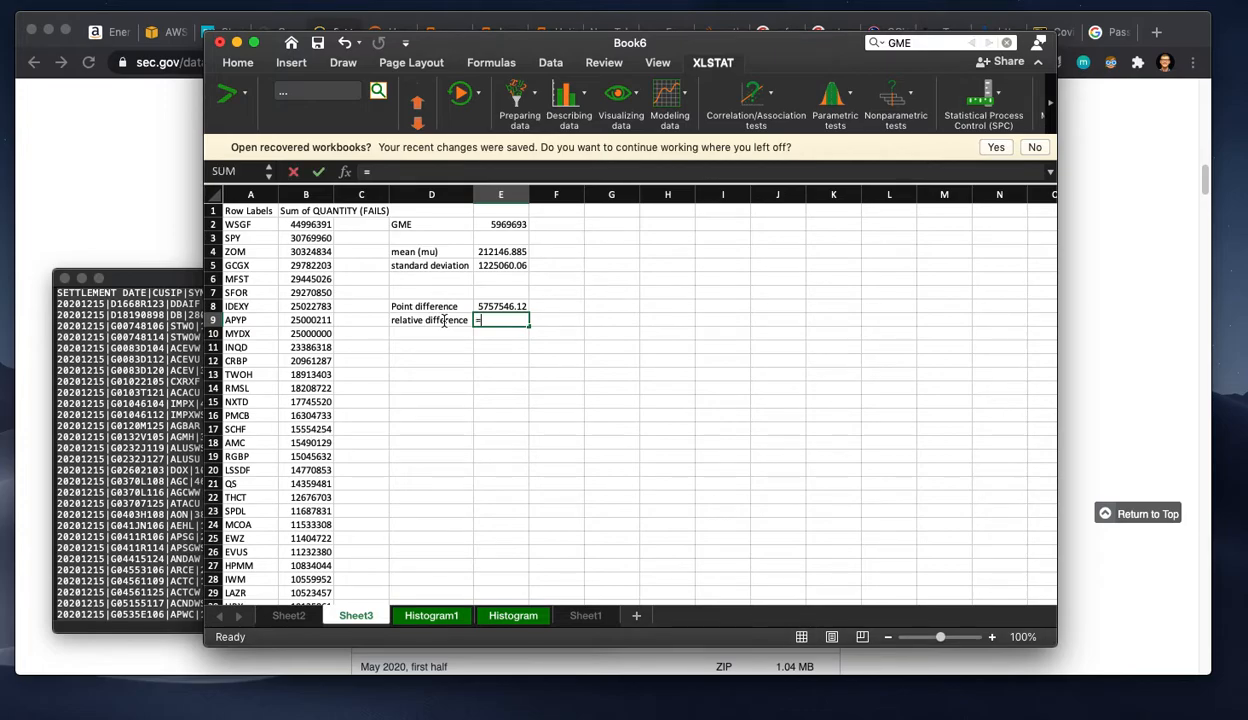
pyautogui.click(505, 306)
pyautogui.write('/')
pyautogui.click(512, 265)
pyautogui.press('Return')
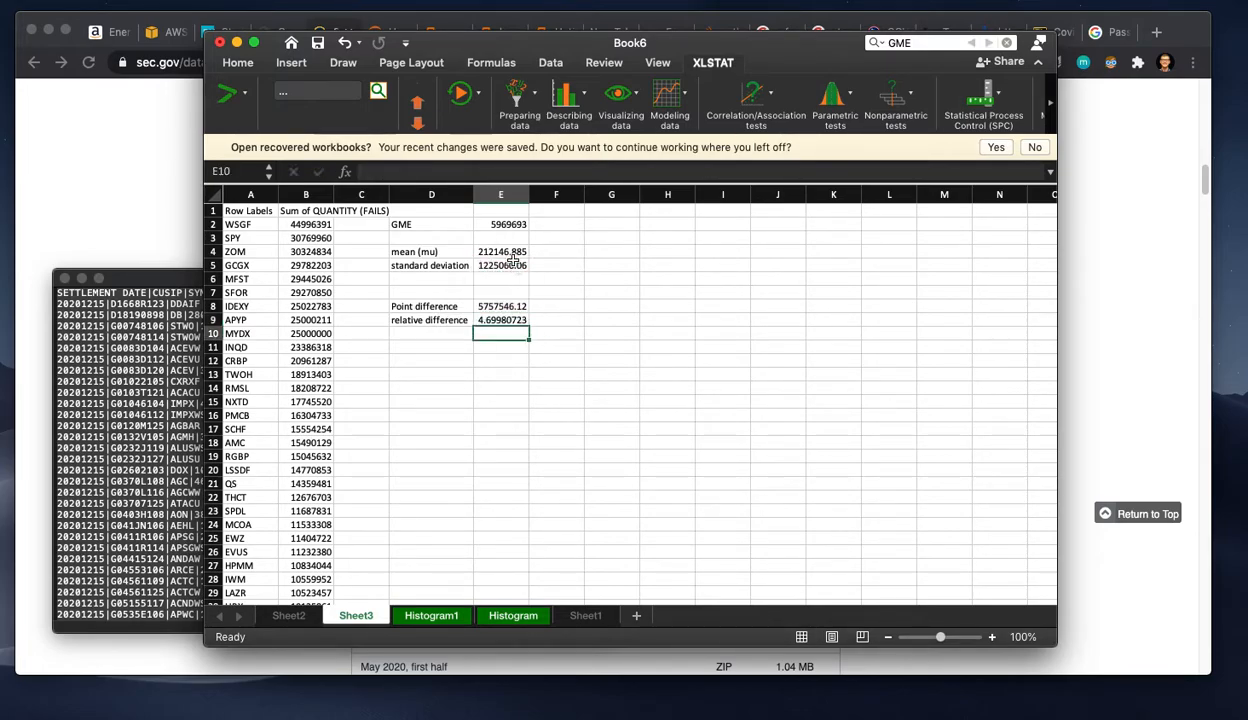
# Step: Label D10 as Z and calculate the Z score in E10 with the formula =E8/E5
pyautogui.click(453, 330)
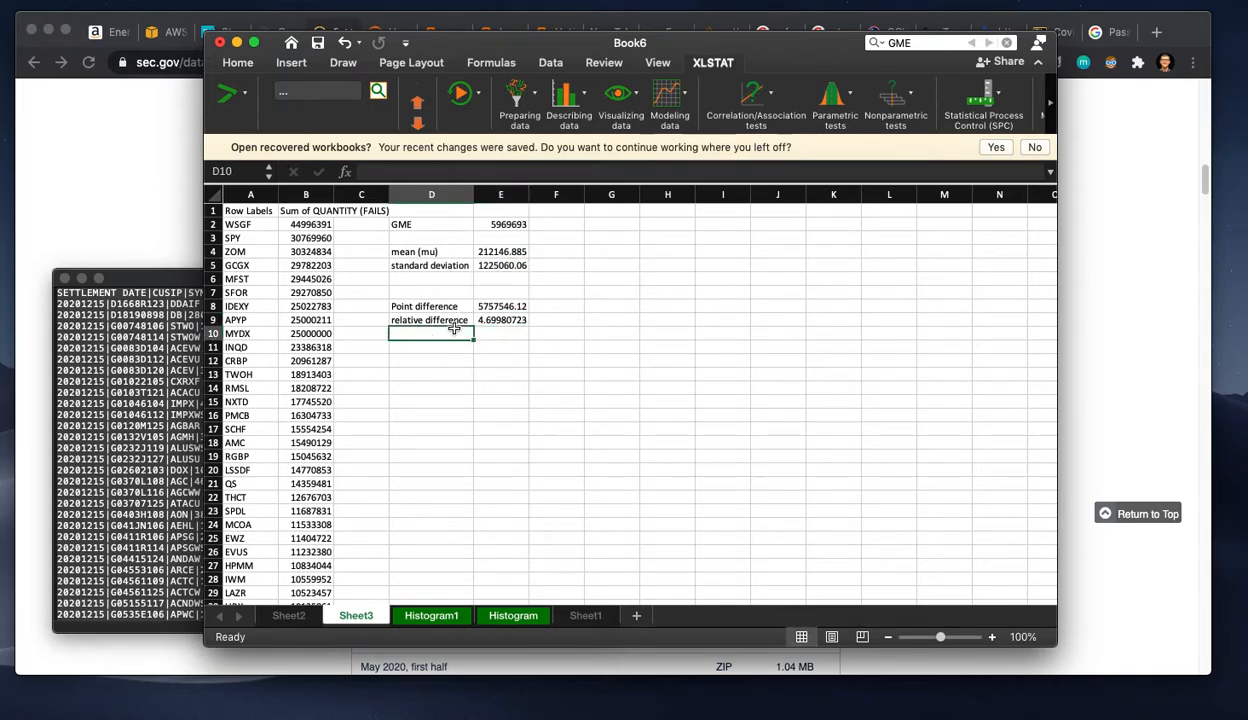
pyautogui.write('Z')
pyautogui.press('Return')
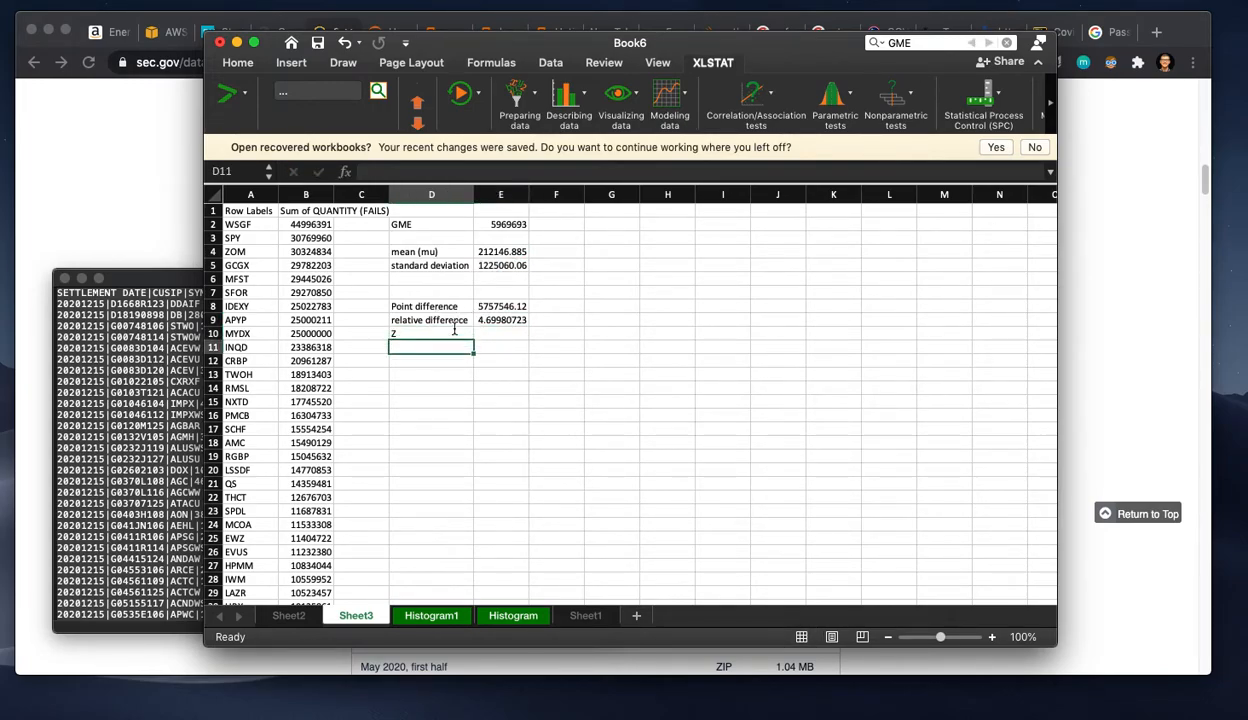
pyautogui.press('Up')
pyautogui.press('Right')
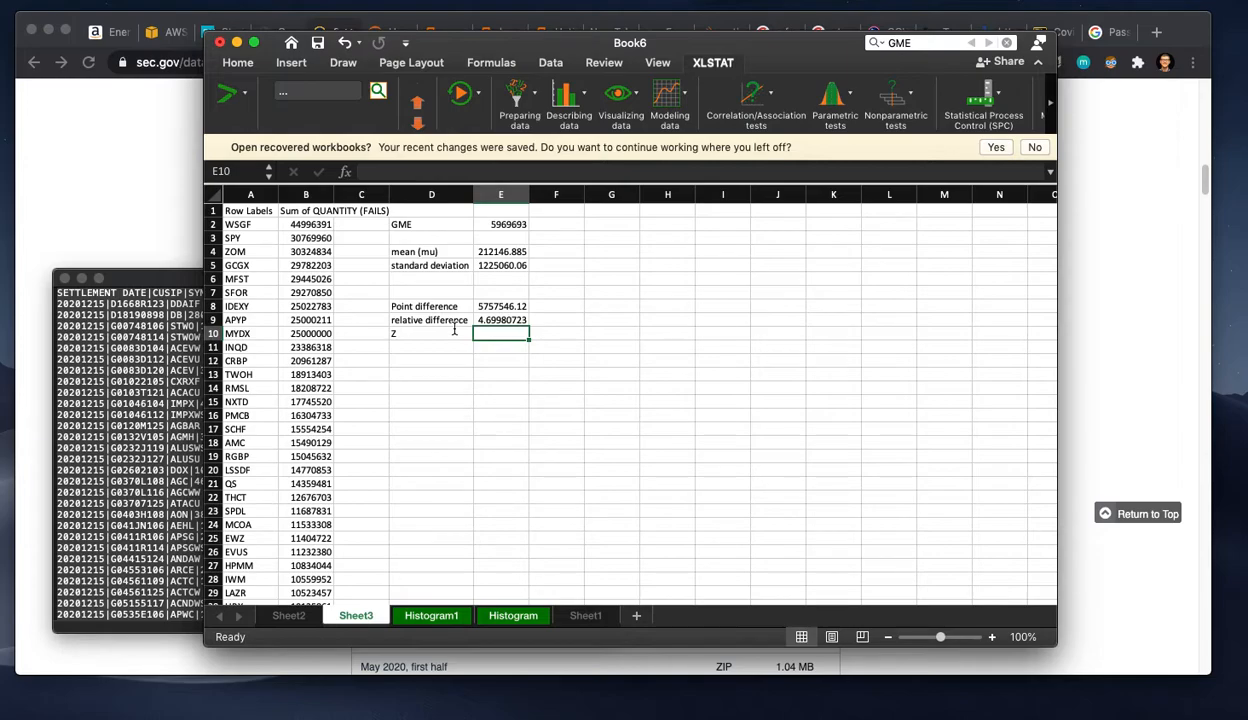
pyautogui.write('=')
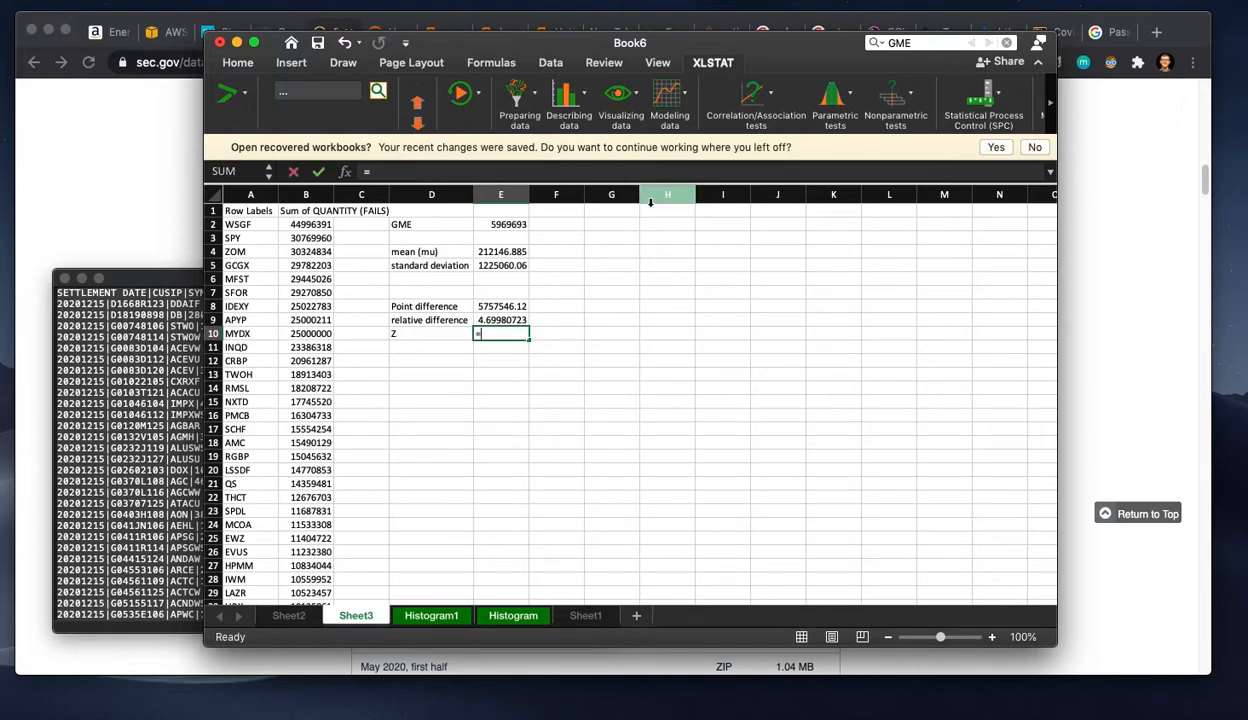
pyautogui.click(494, 306)
pyautogui.write('/')
pyautogui.click(508, 262)
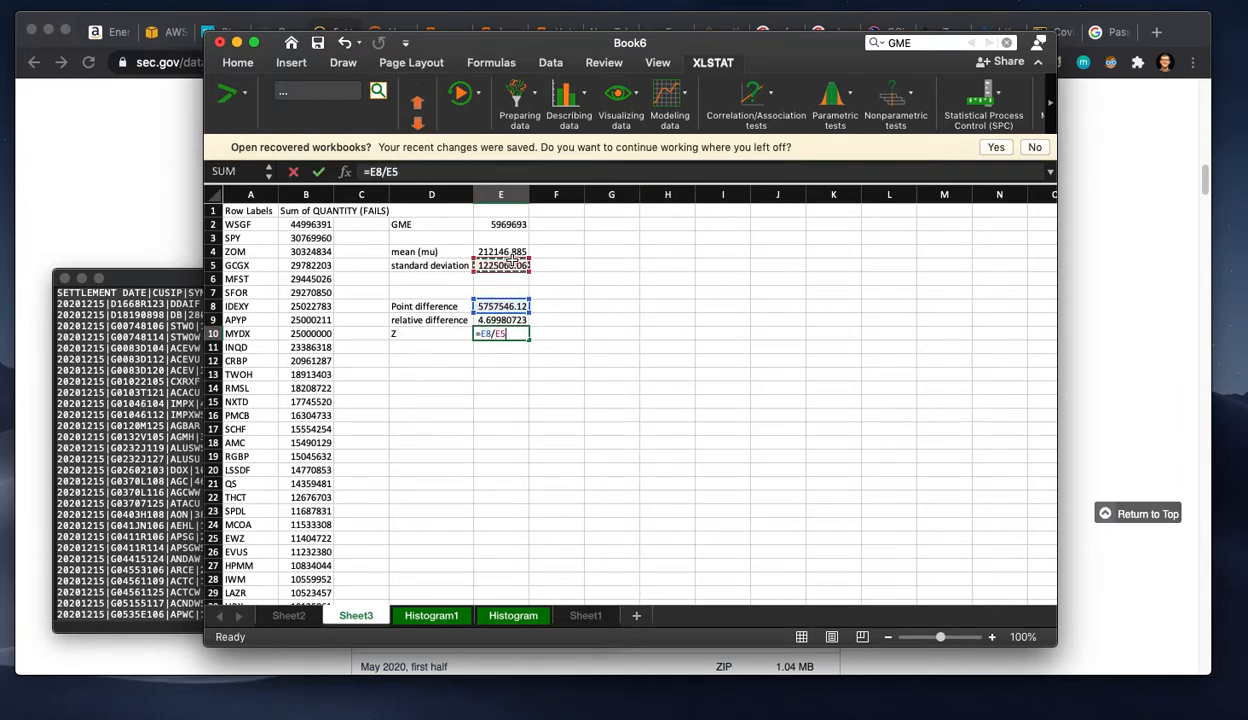
pyautogui.press('Return')
# Step: Enter the label "critcal value" in D11
pyautogui.click(468, 385)
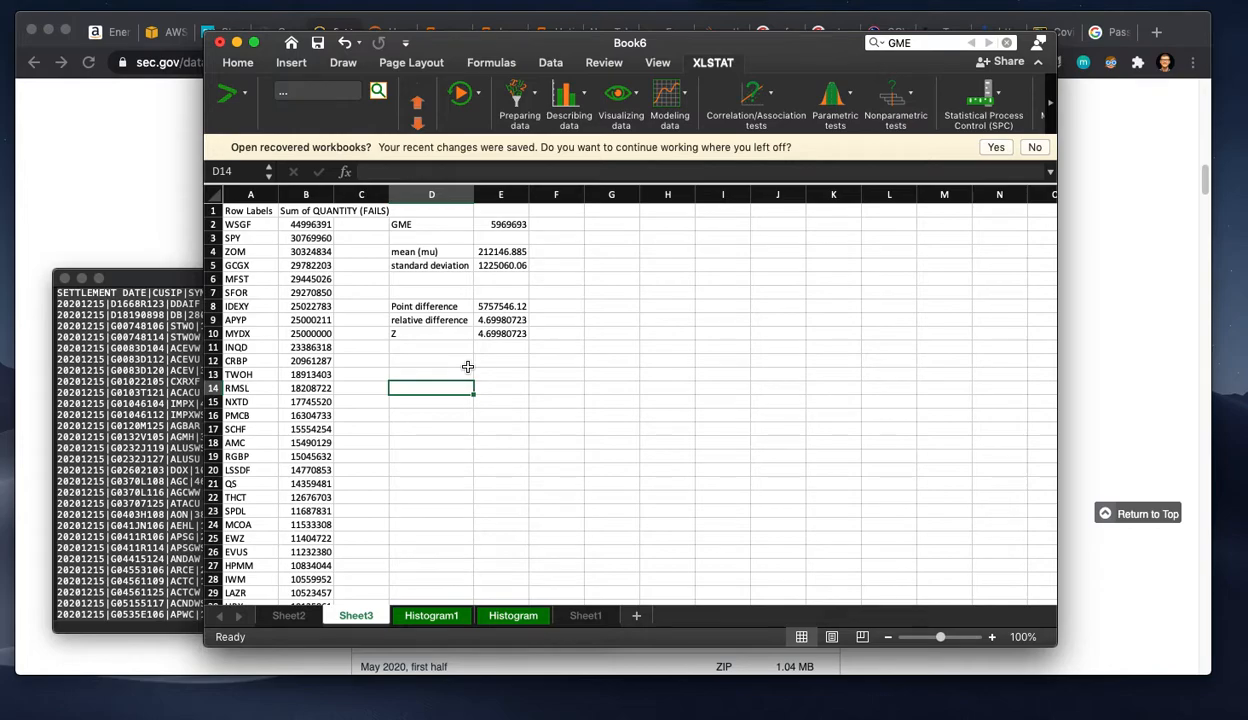
pyautogui.press('Up')
pyautogui.press('Up')
pyautogui.press('Up')
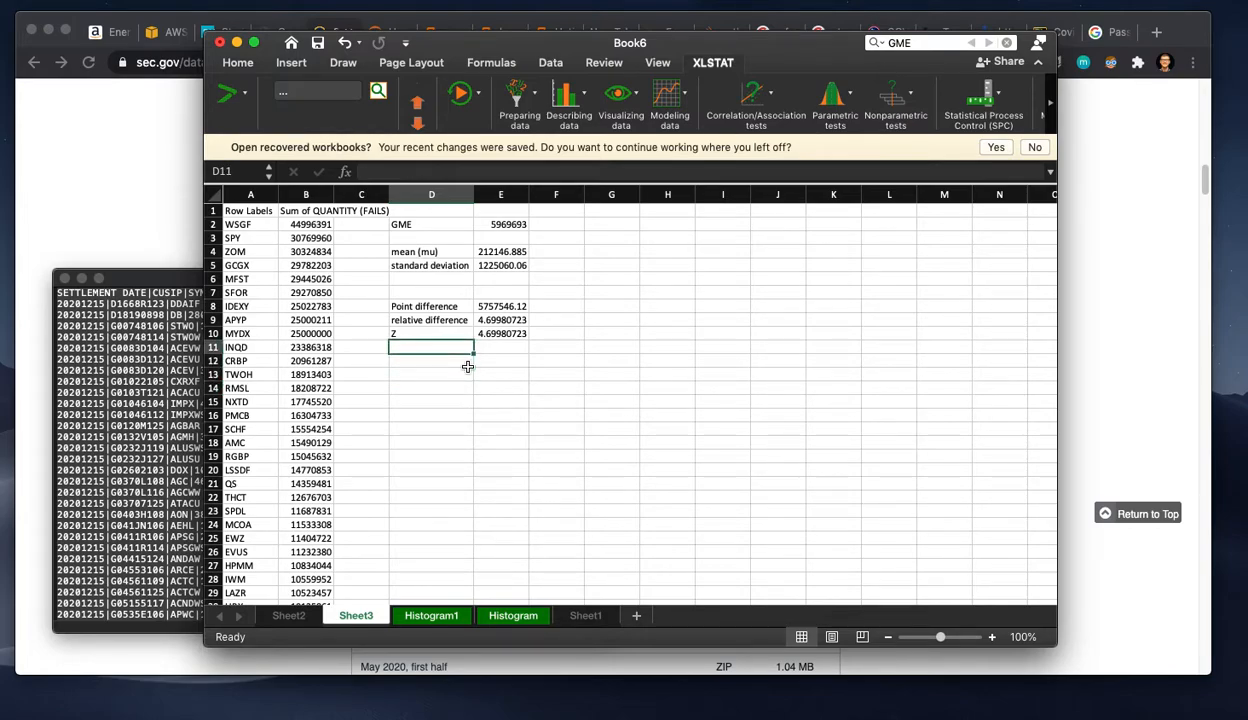
pyautogui.write('crt')
pyautogui.press('BackSpace')
pyautogui.press('BackSpace')
pyautogui.write('ri')
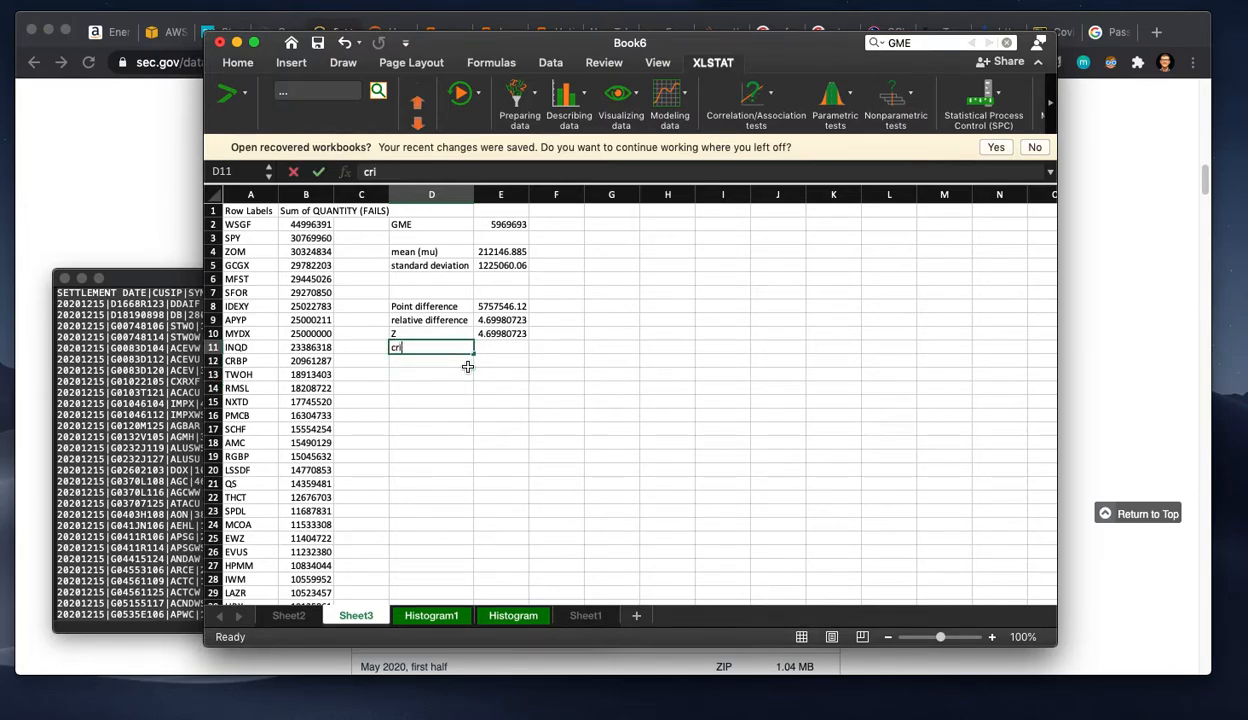
pyautogui.write('tcal value')
# Step: Enter 1.96 in E11 as the critical value
pyautogui.press('Tab')
pyautogui.write('1.')
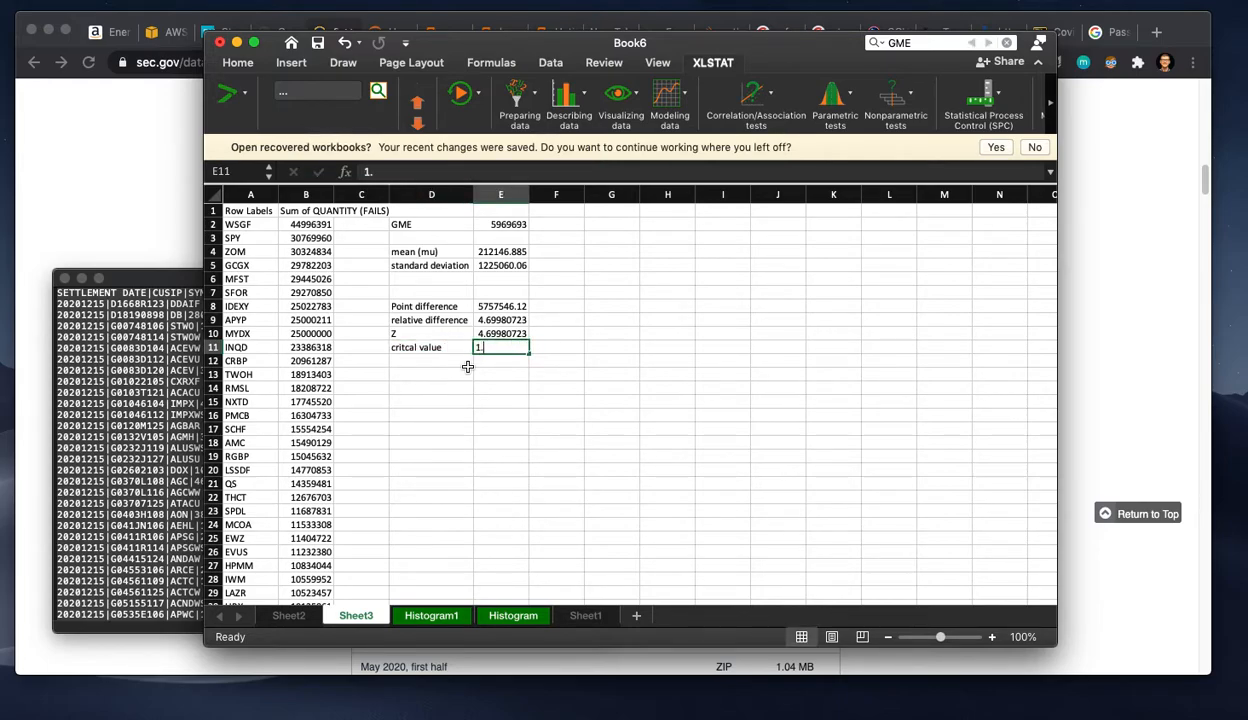
pyautogui.write('96')
pyautogui.press('Return')
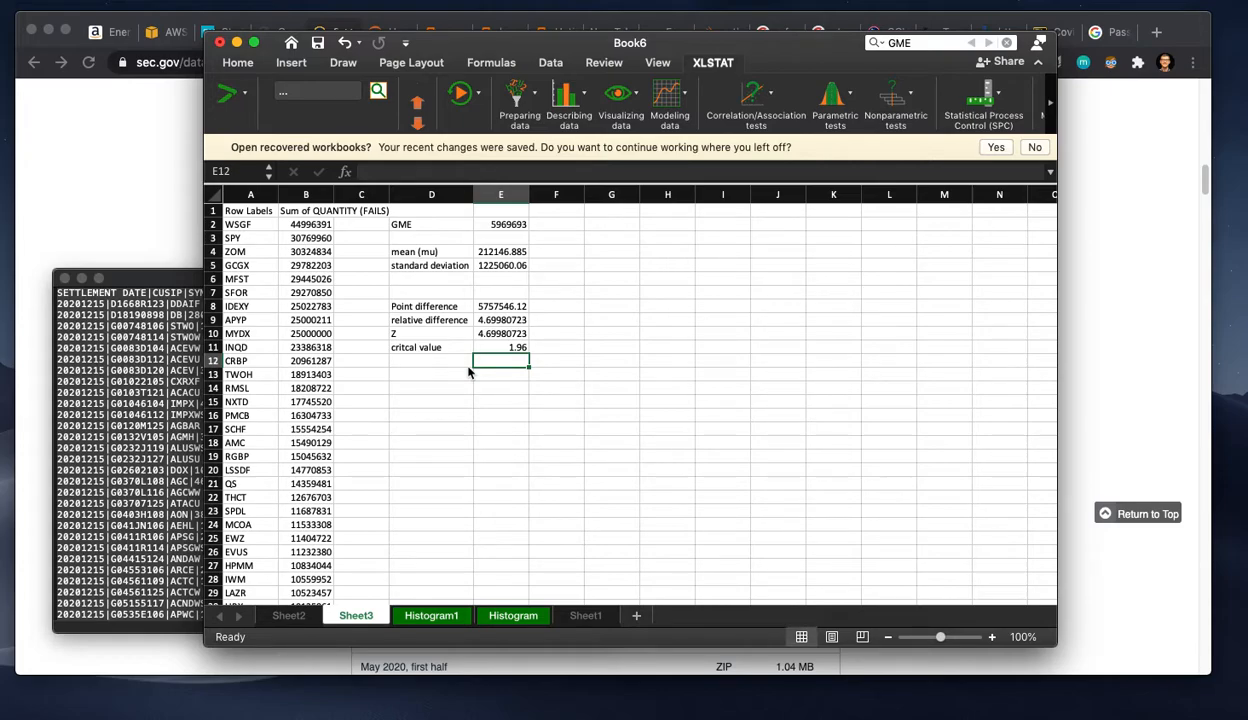
# Step: Calculate the standard normal probability density of the Z score in E13 with the formula =NORM.S.DIST(E10,0)
pyautogui.click(498, 333)
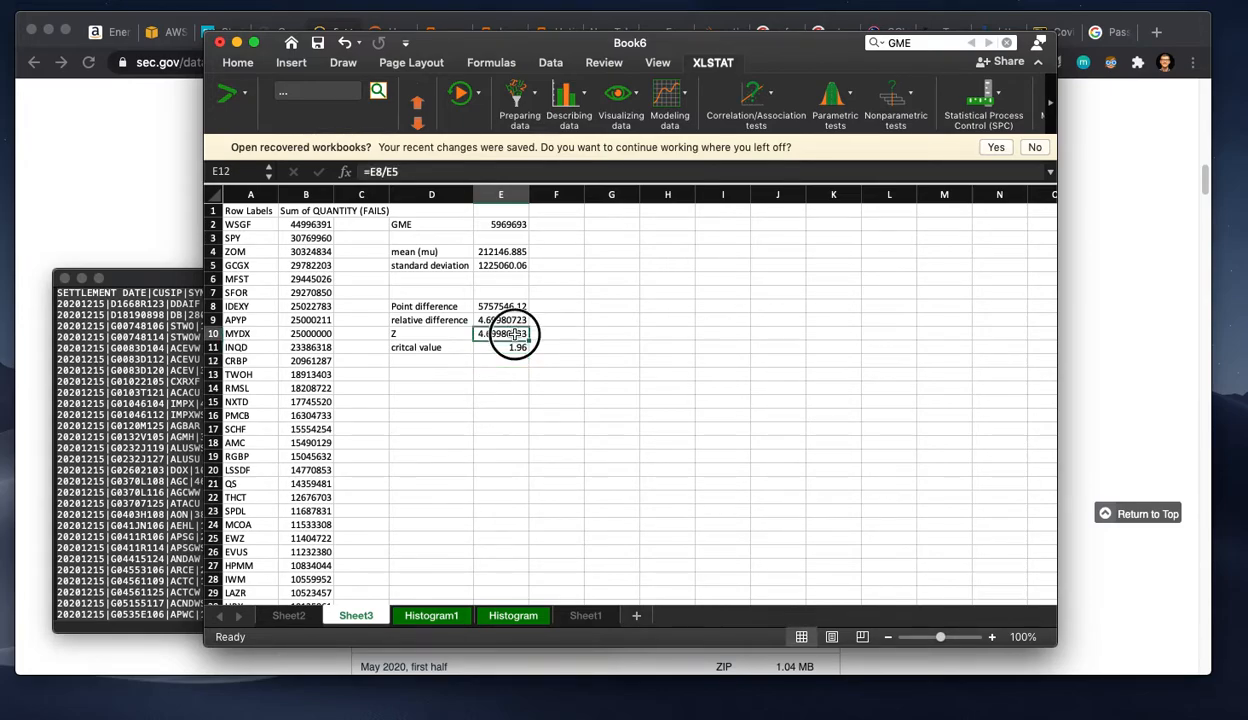
pyautogui.press('Down')
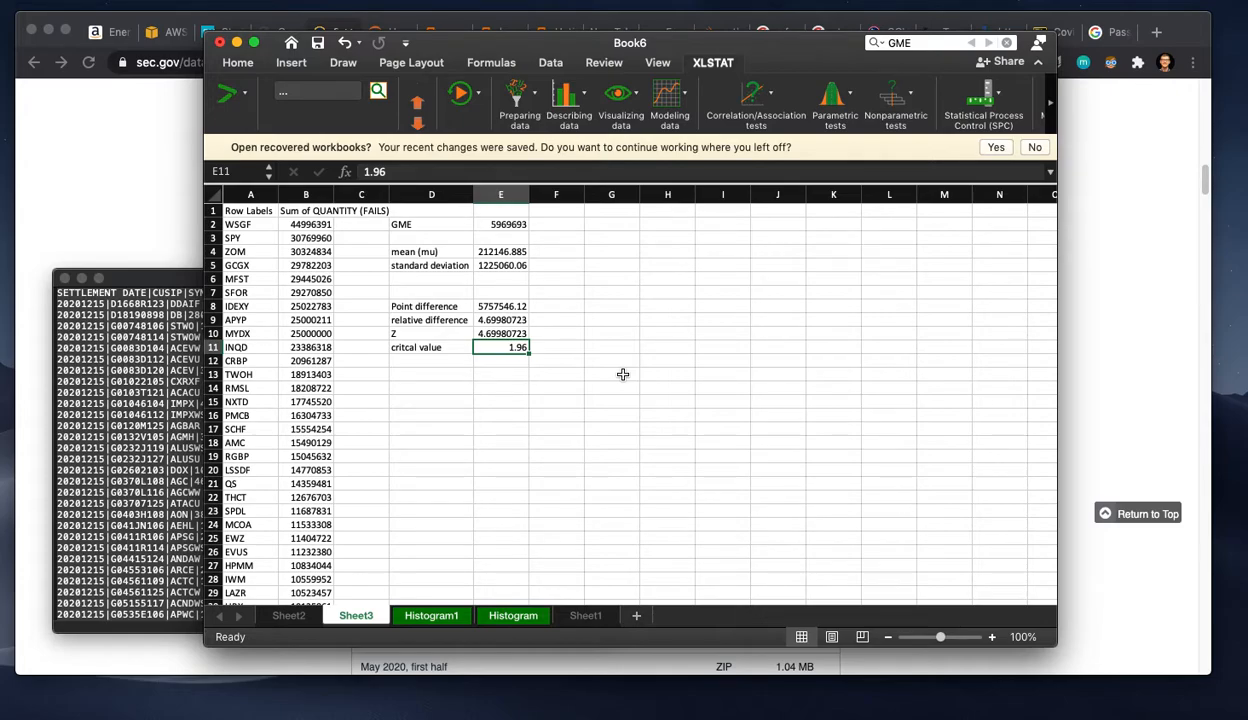
pyautogui.press('Down')
pyautogui.press('Down')
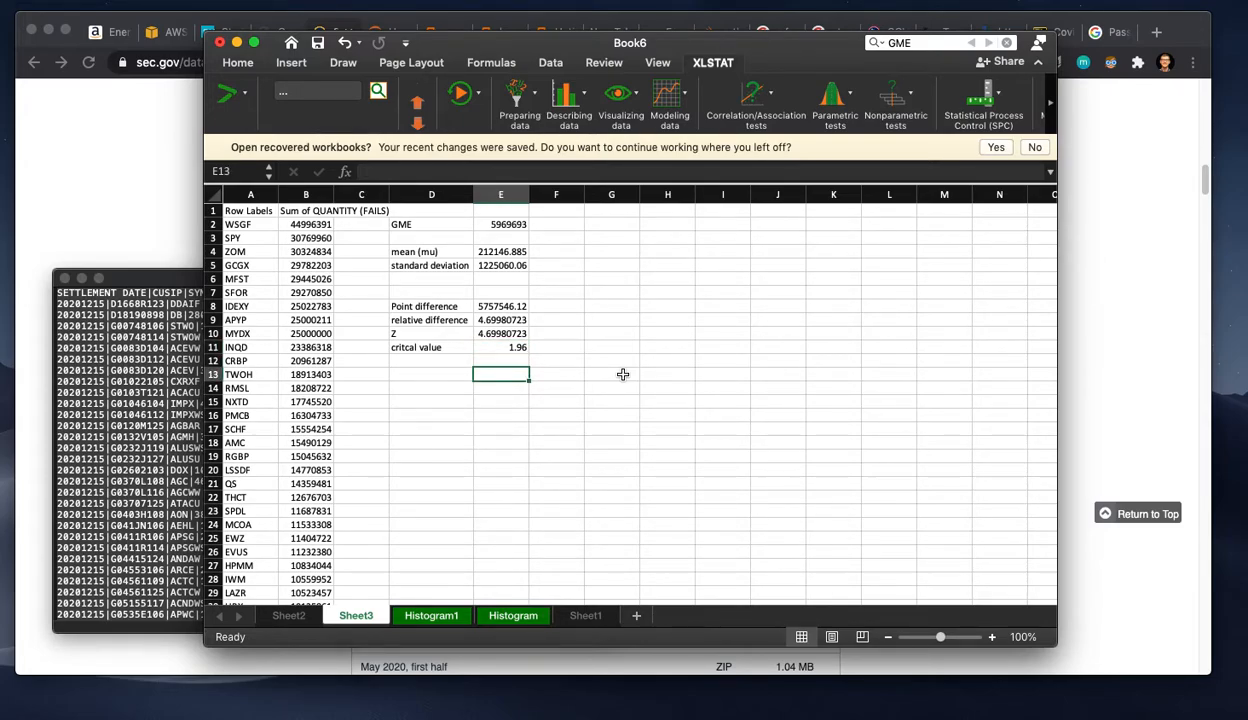
pyautogui.write('=norm')
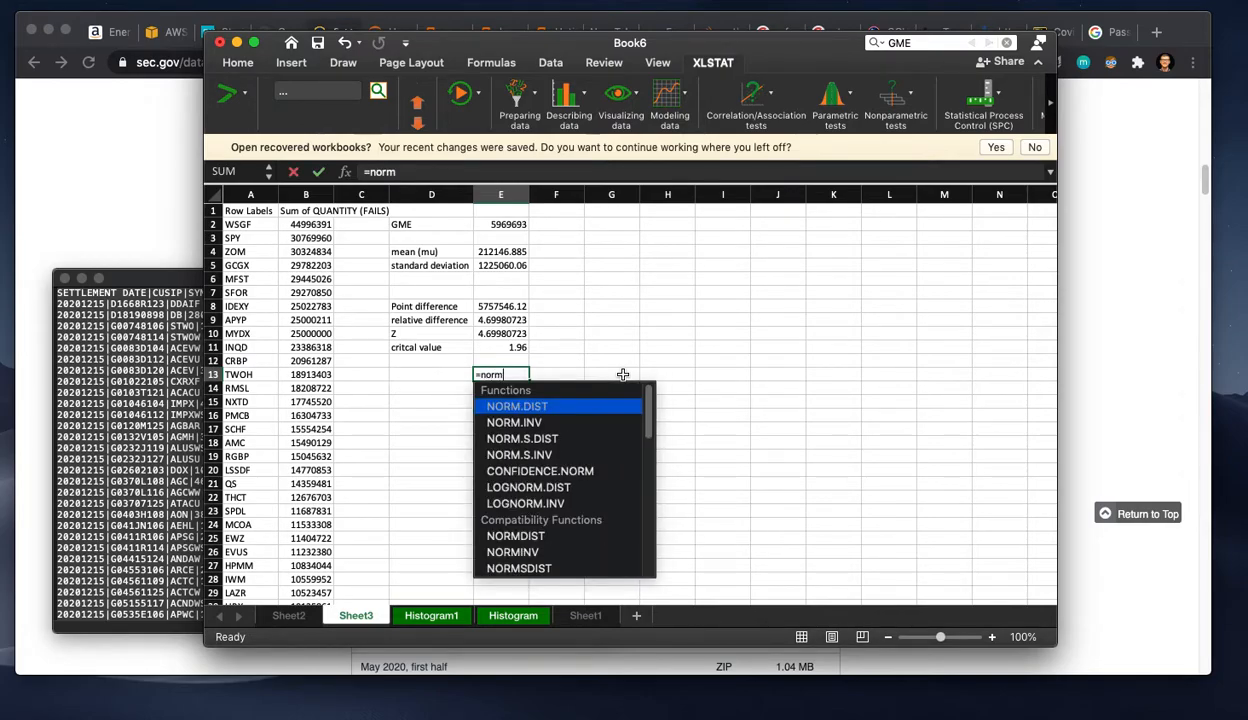
pyautogui.write('.s.inv')
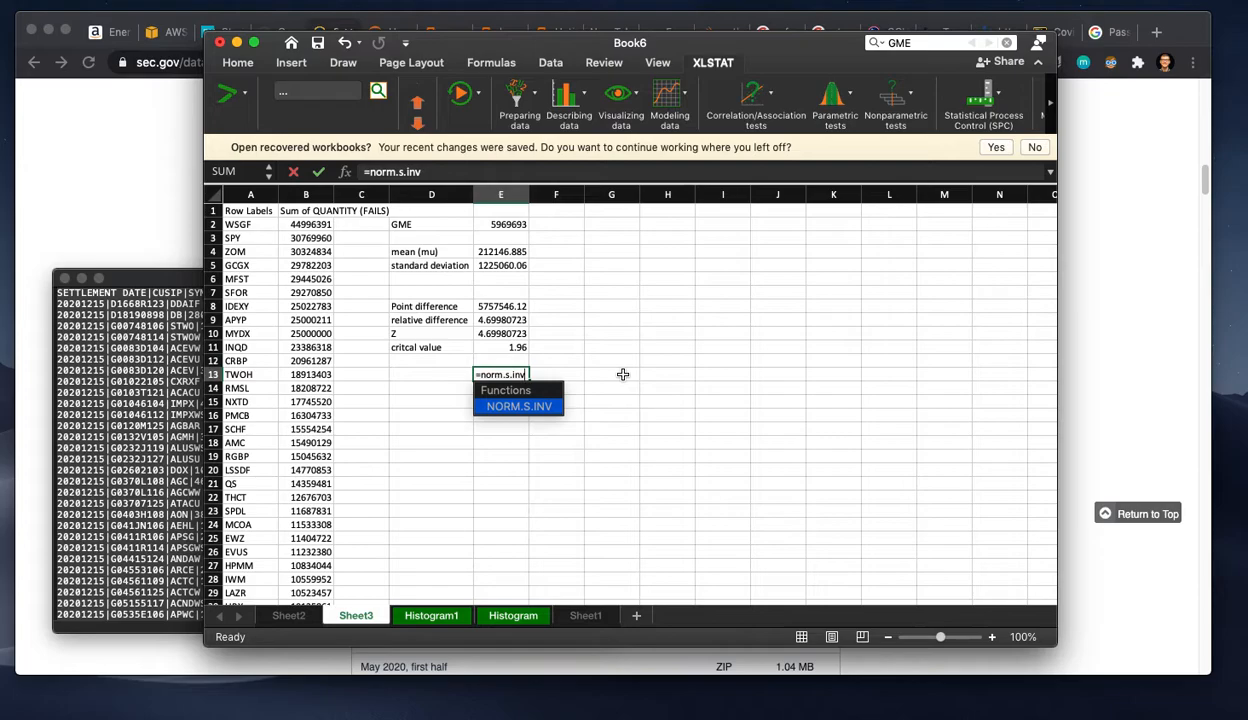
pyautogui.press('BackSpace')
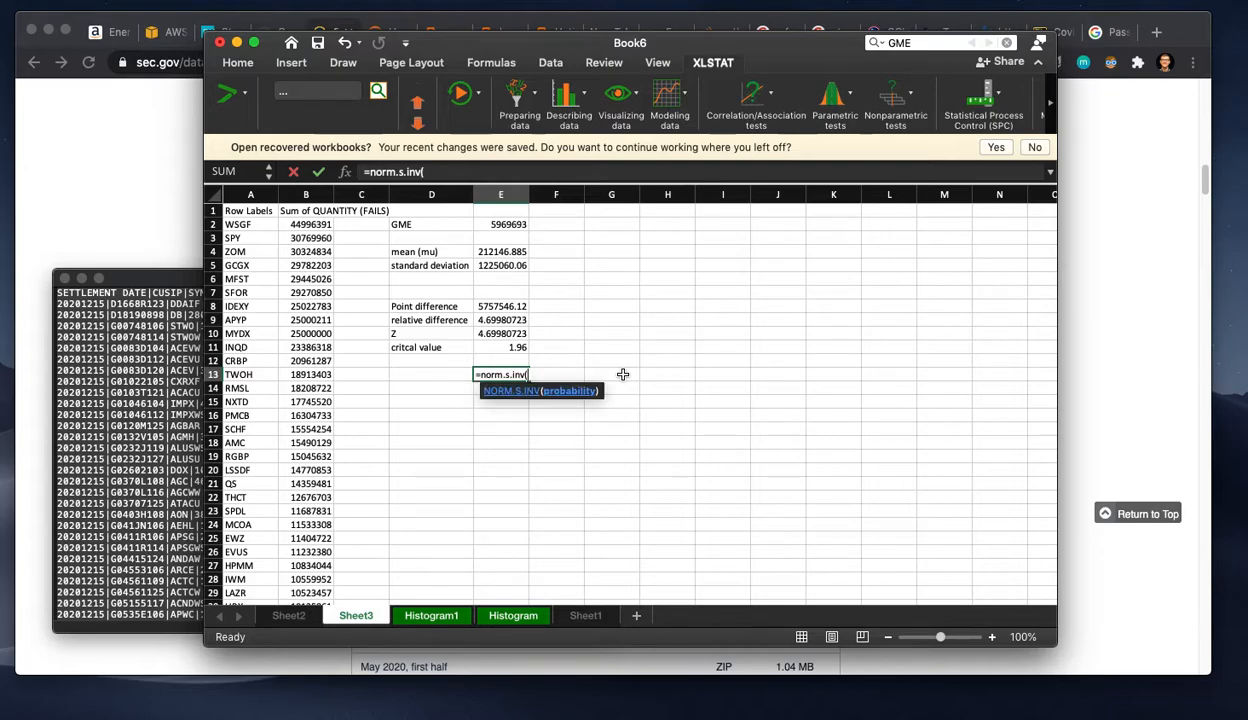
pyautogui.press('BackSpace')
pyautogui.press('BackSpace')
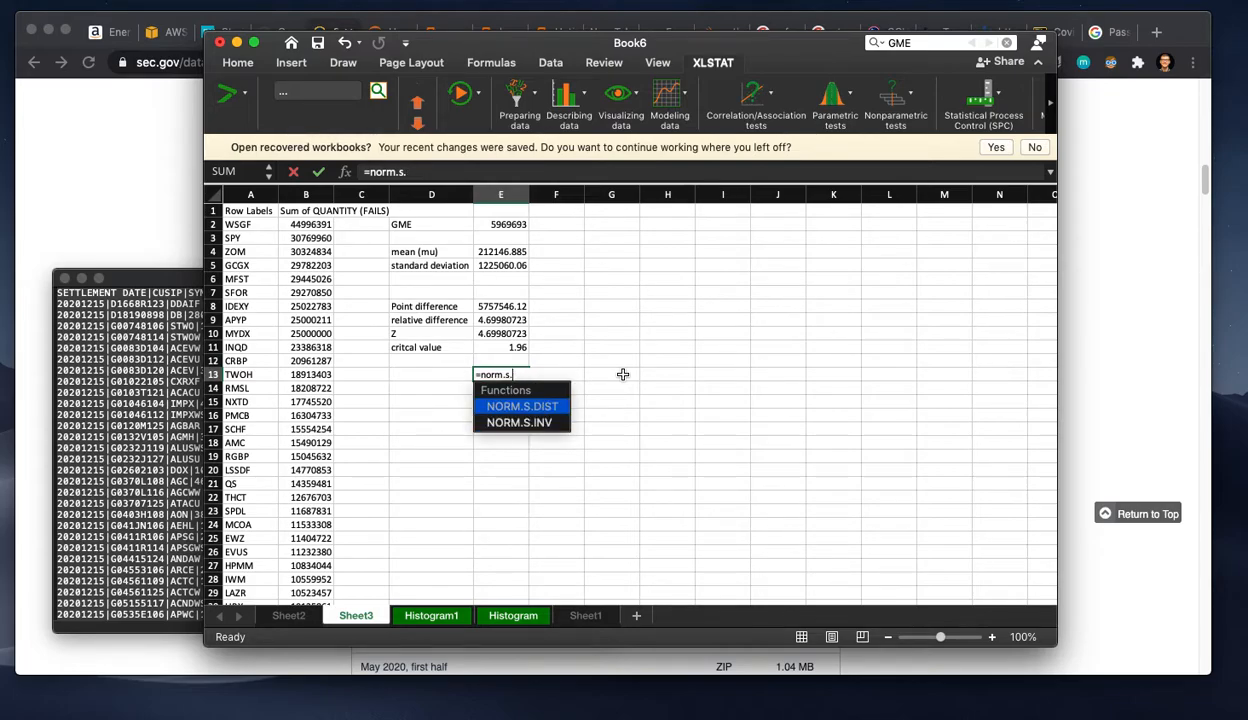
pyautogui.write('dust')
pyautogui.press('BackSpace')
pyautogui.press('BackSpace')
pyautogui.press('BackSpace')
pyautogui.write('ist(')
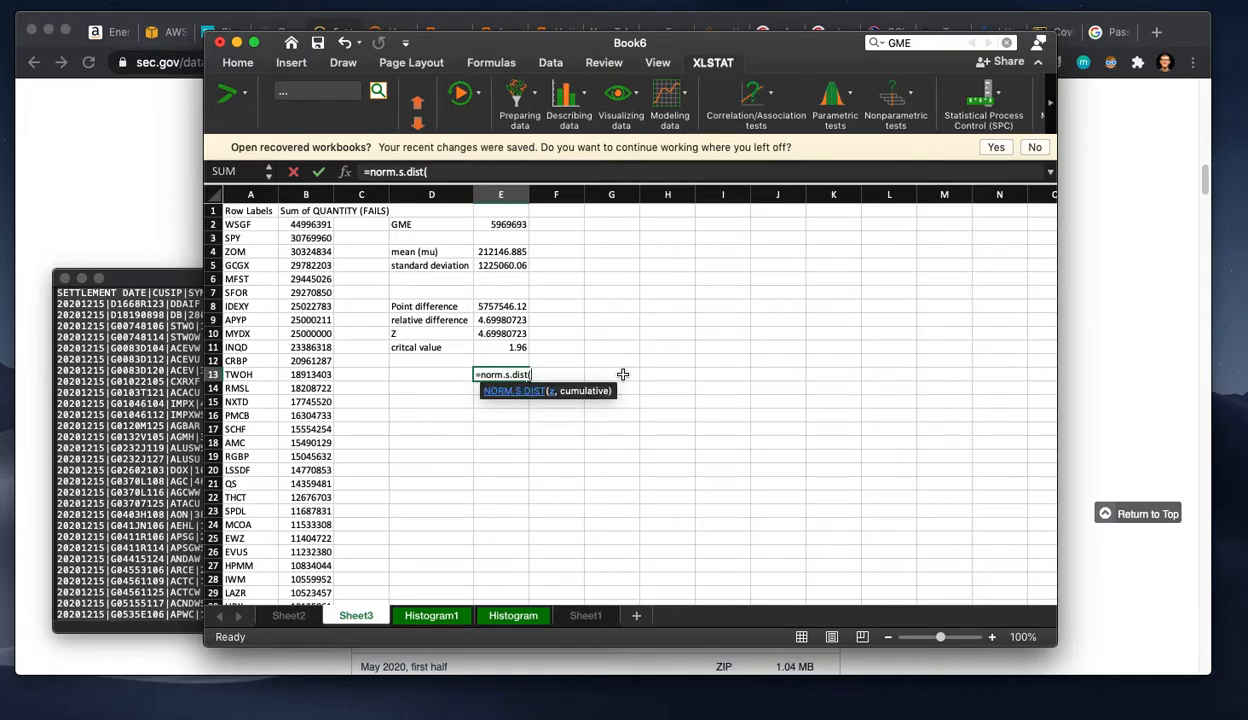
pyautogui.click(508, 333)
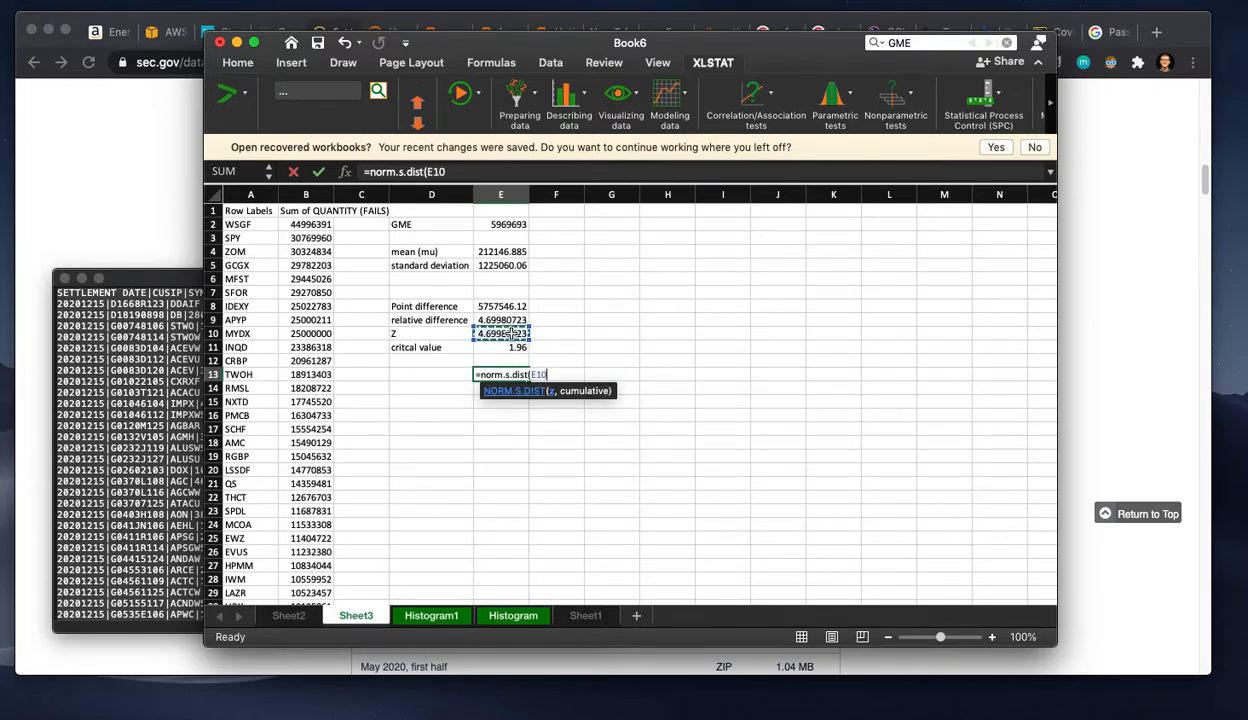
pyautogui.write(',0')
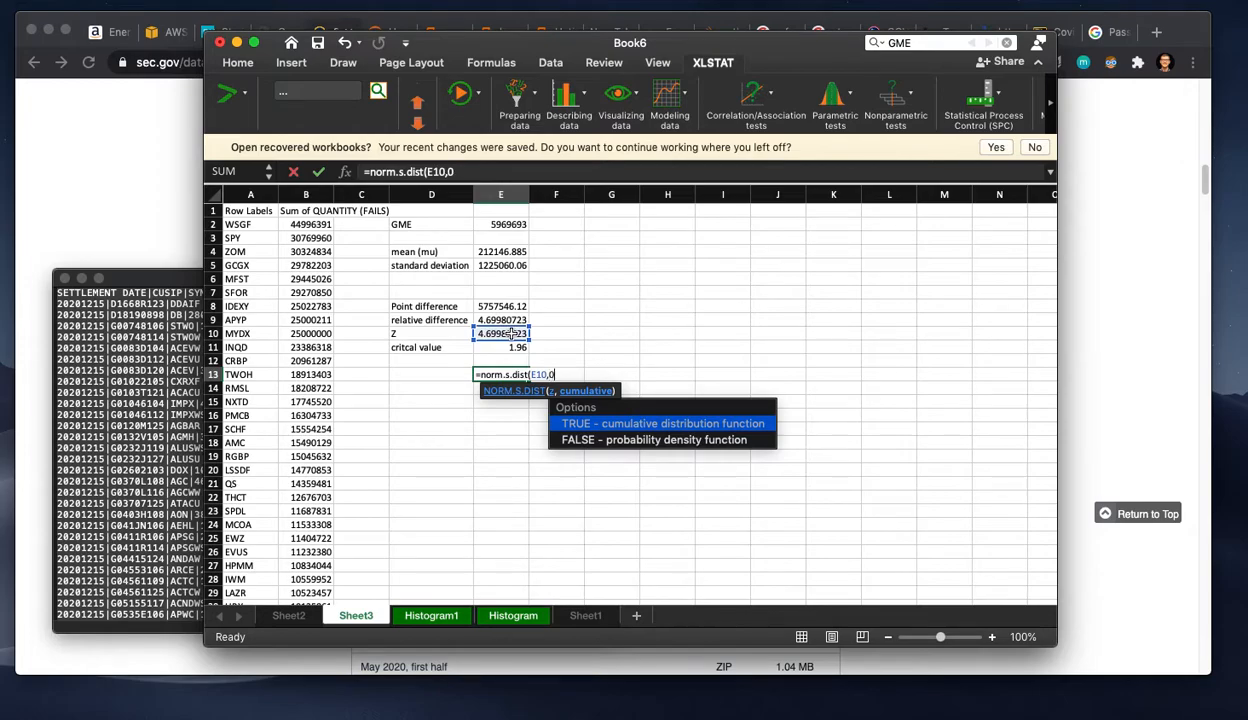
pyautogui.write(')')
pyautogui.press('Return')
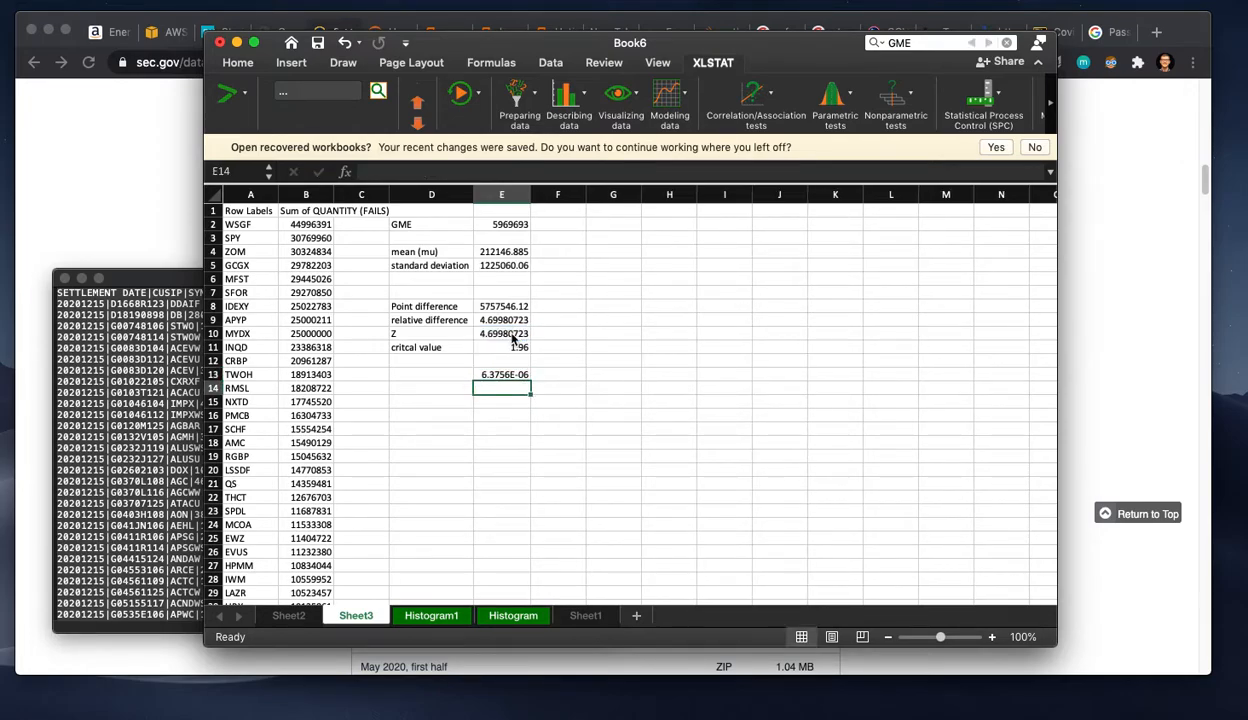
# Step: Select the probability result in E13 and widen column E
pyautogui.press('Up')
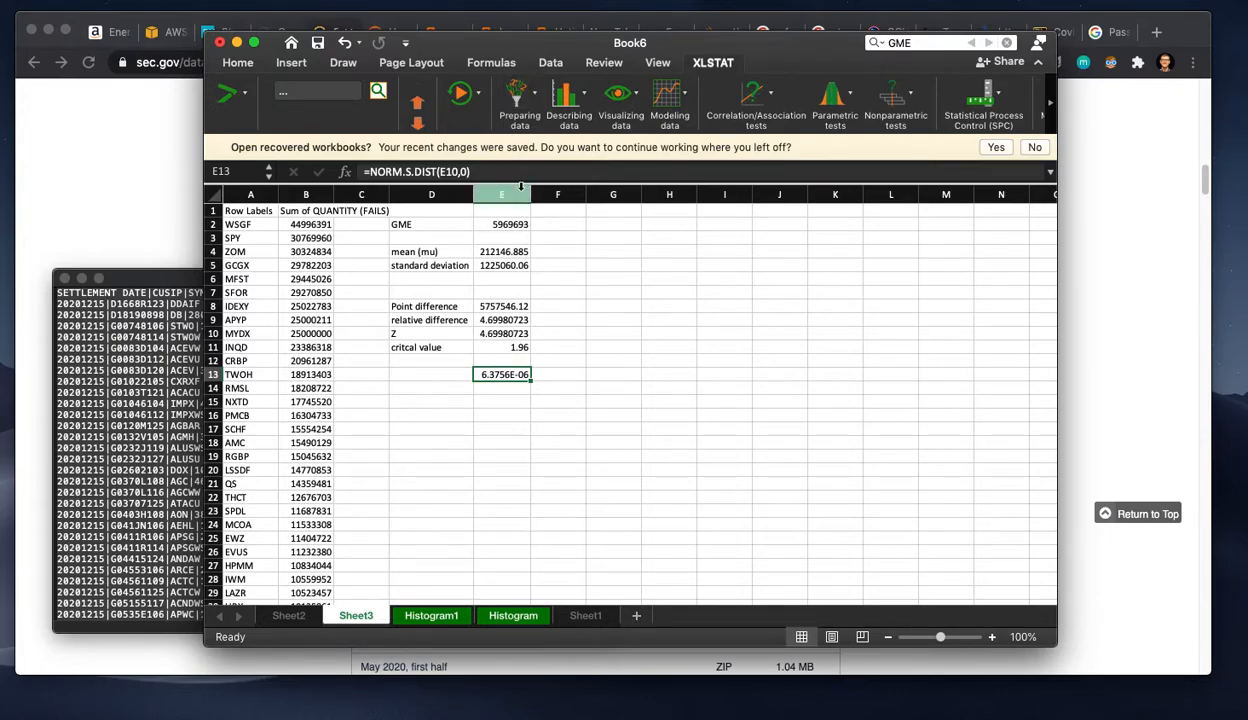
pyautogui.moveTo(528, 191); pyautogui.dragTo(573, 191)
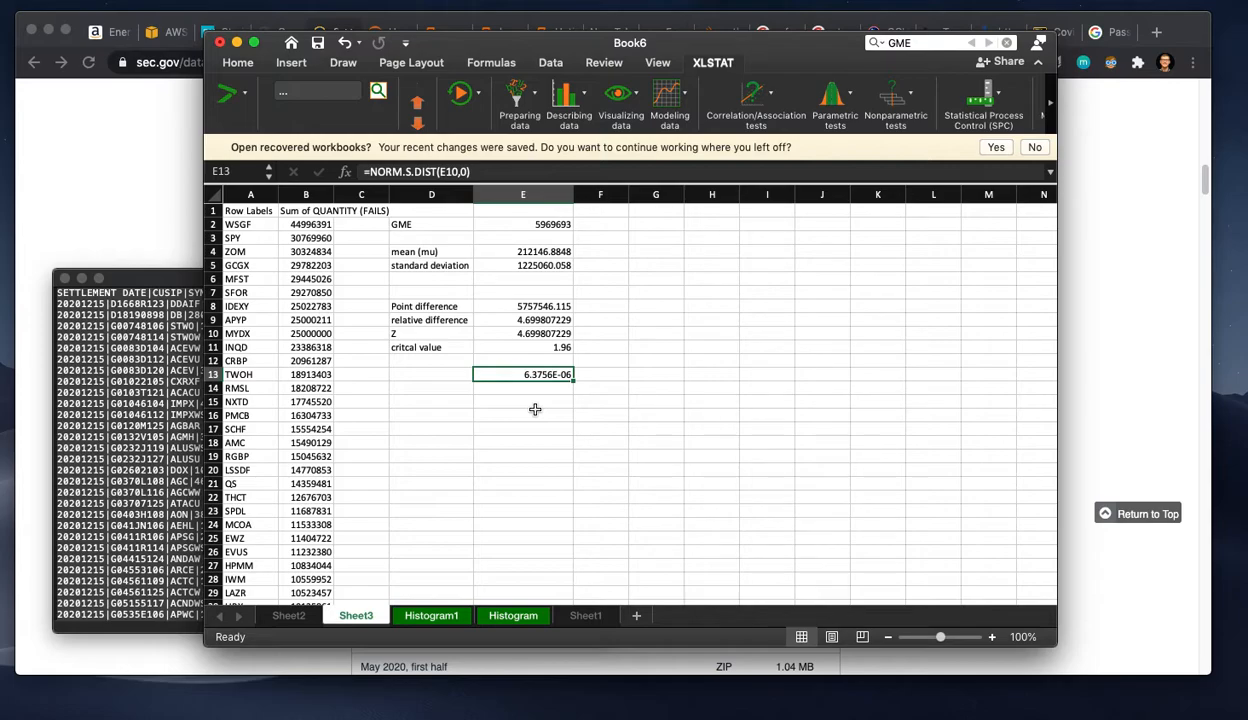
# Step: Switch to Chrome to look over the SEC fails-to-deliver download list around December 2020, second half, and return to the Excel workbook
pyautogui.click(166, 184)
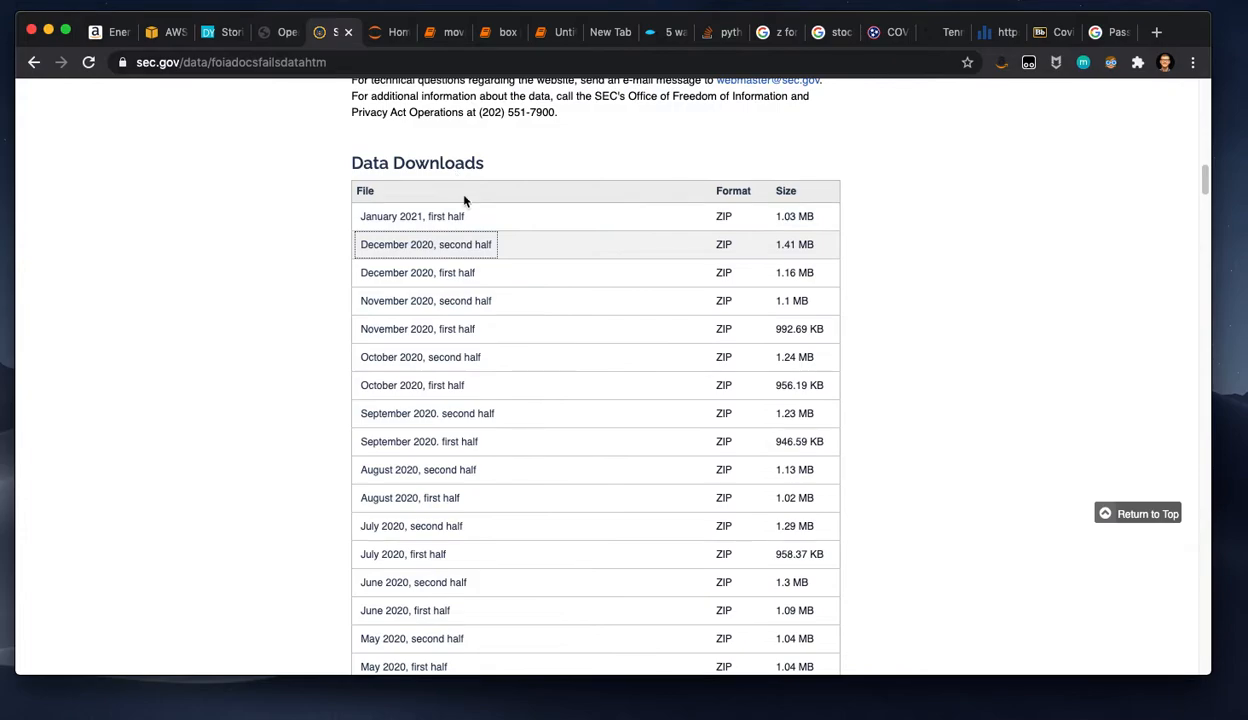
pyautogui.click(470, 254)
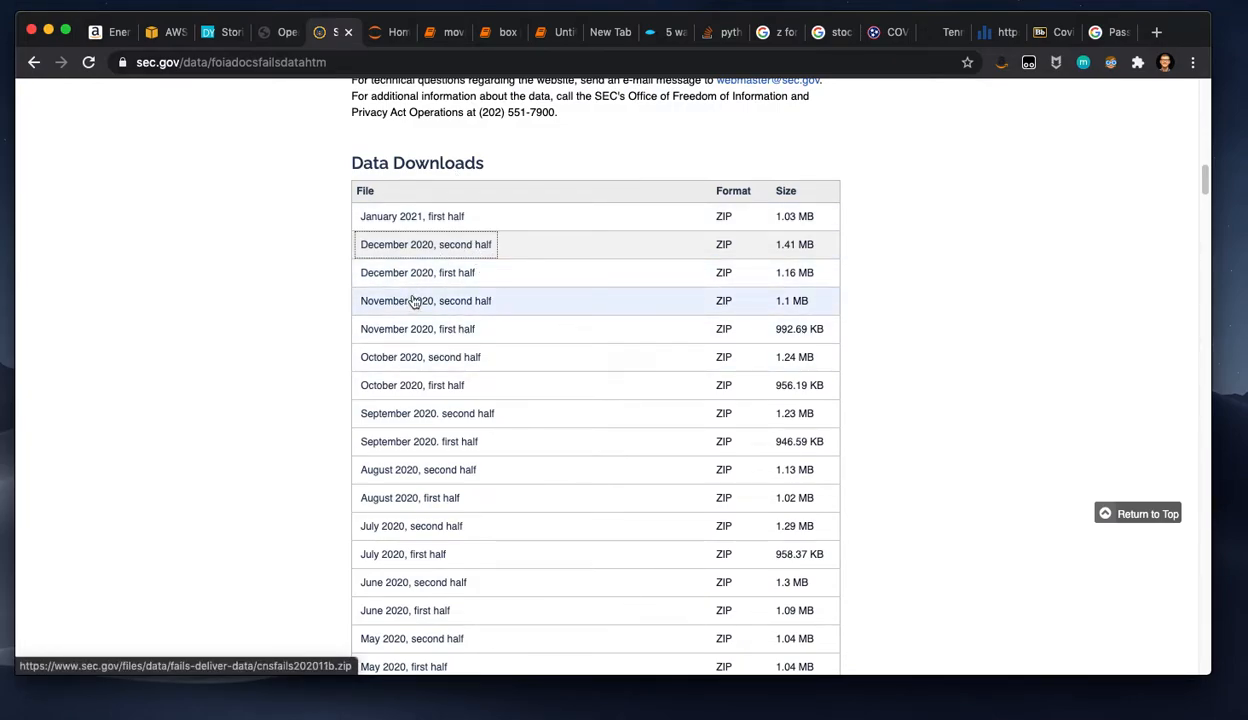
pyautogui.press('super+Tab')
pyautogui.click(549, 469)
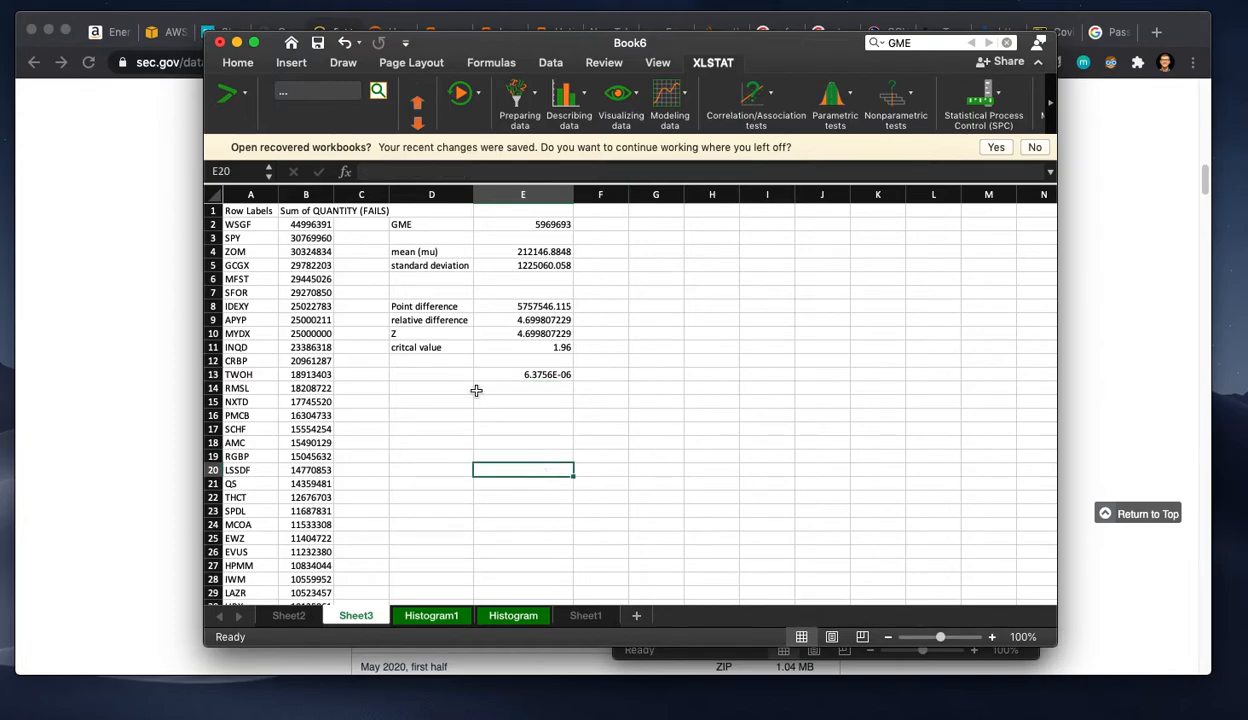
pyautogui.click(38, 318)
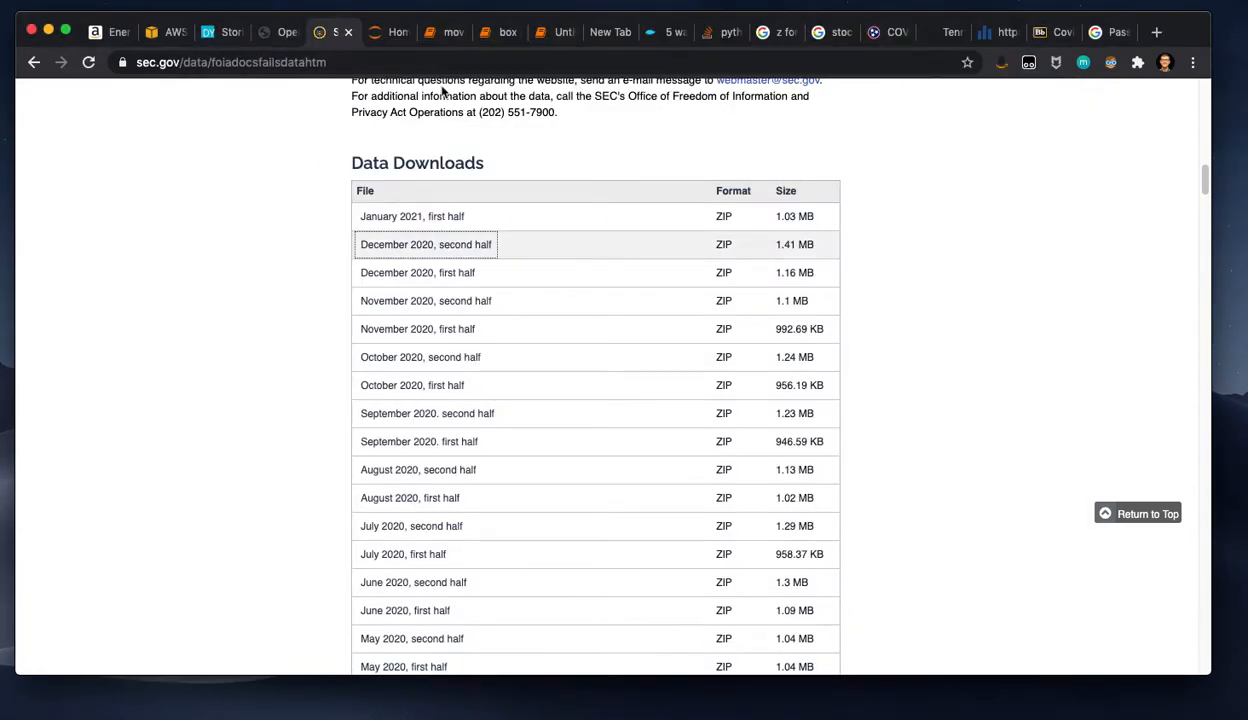
pyautogui.press('super+Tab')
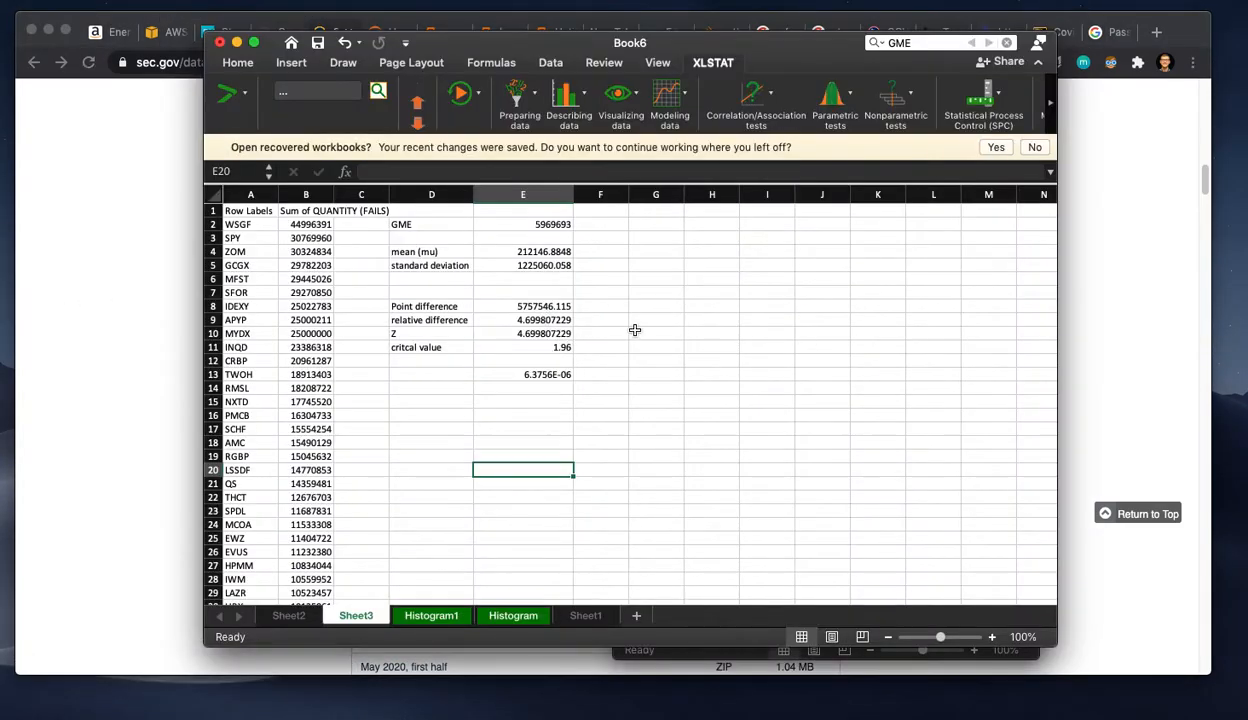
pyautogui.click(594, 348)
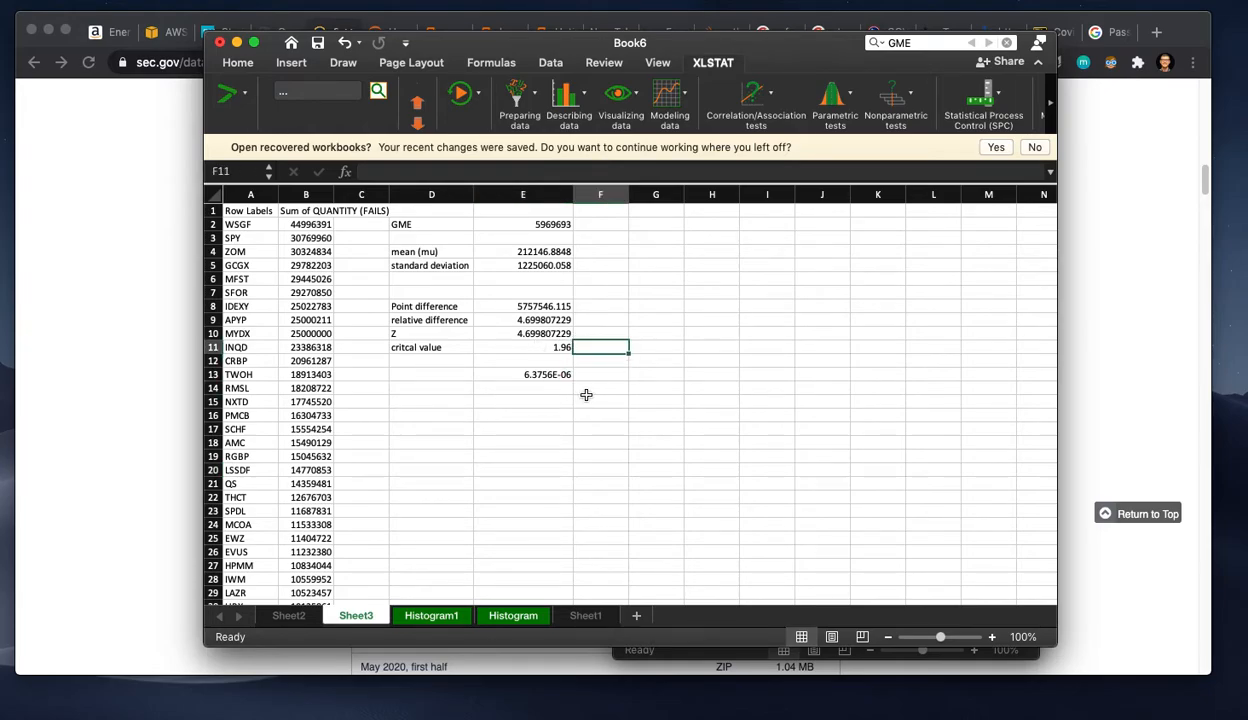